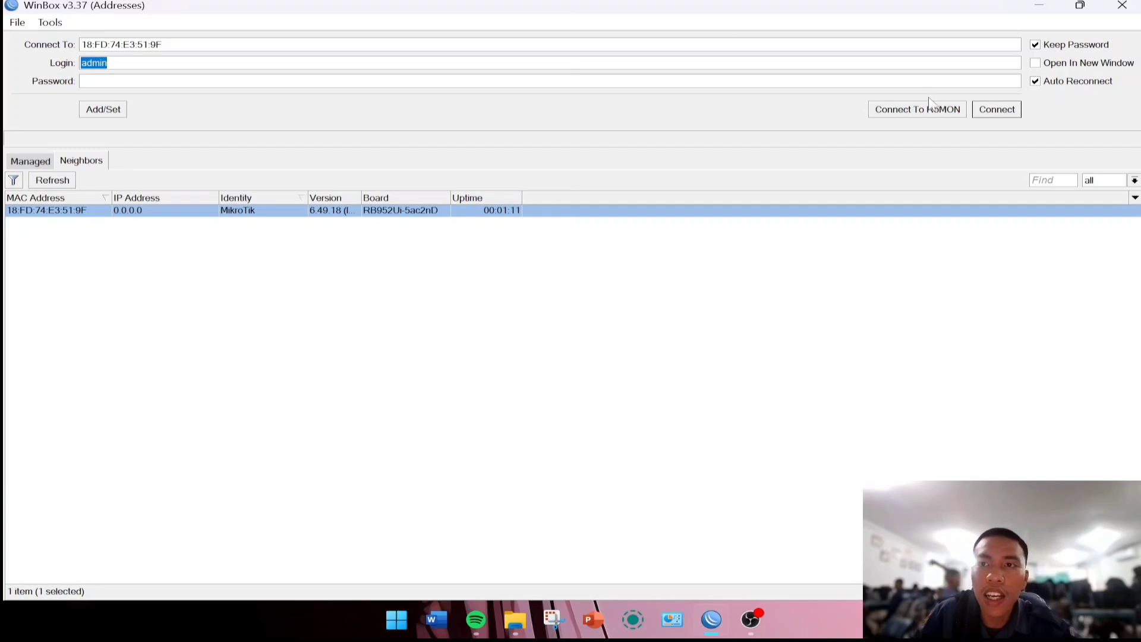
Connect to the router, skip the forced password change, and rename its identity from MikroTik to vicky.
{"action": "left_click", "coordinate": [1007, 111]}
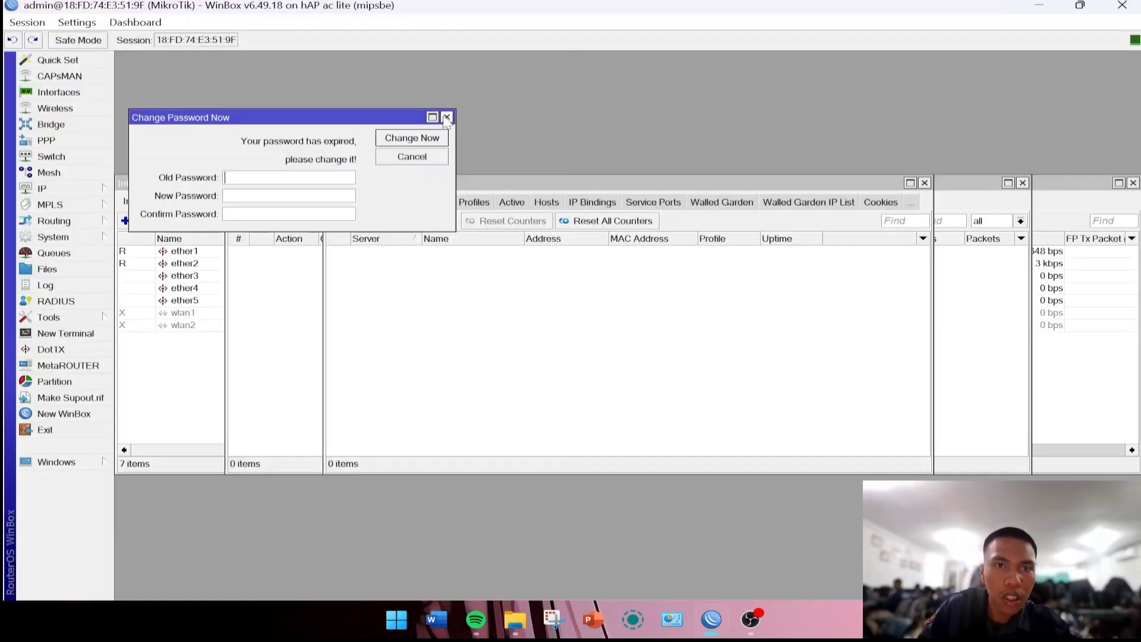
{"action": "left_click", "coordinate": [447, 117]}
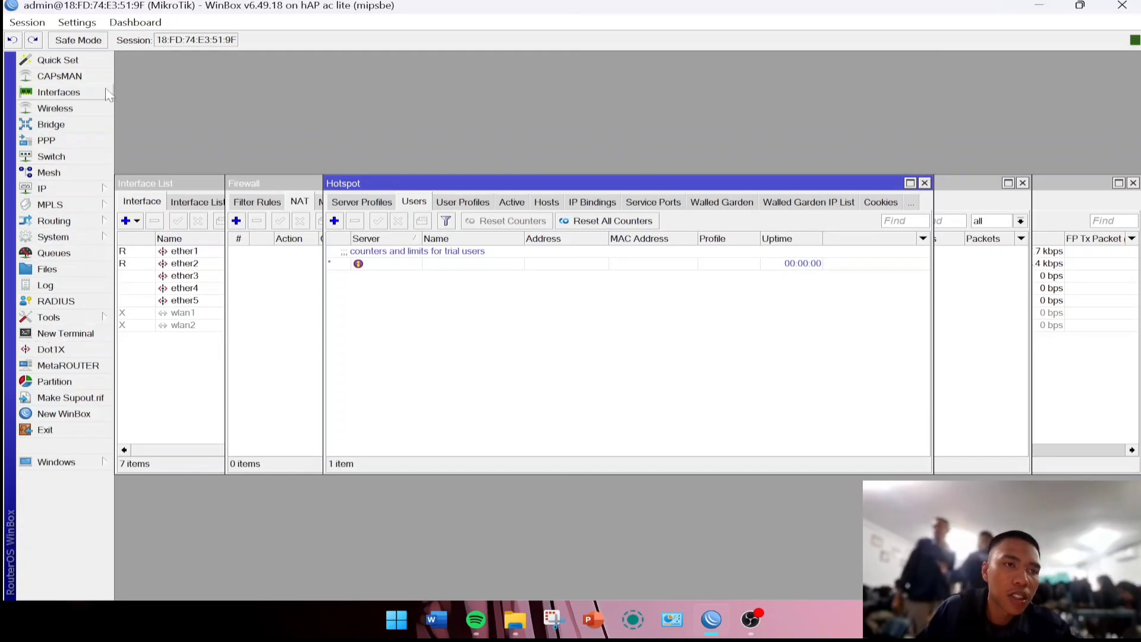
{"action": "left_click", "coordinate": [40, 237]}
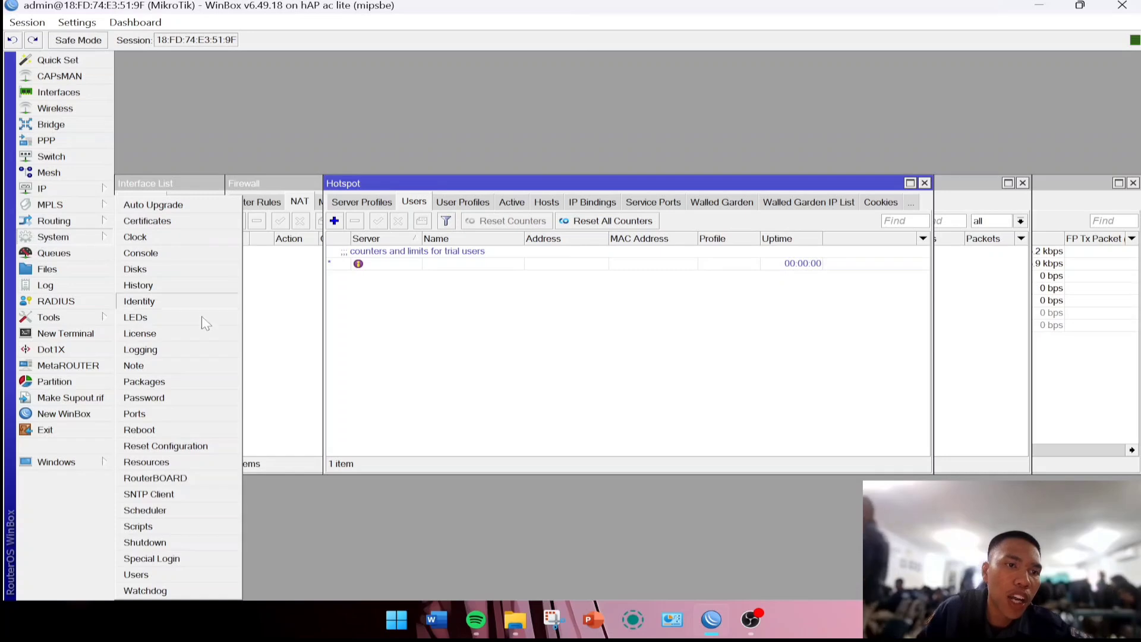
{"action": "left_click", "coordinate": [57, 238]}
{"action": "left_click", "coordinate": [57, 237]}
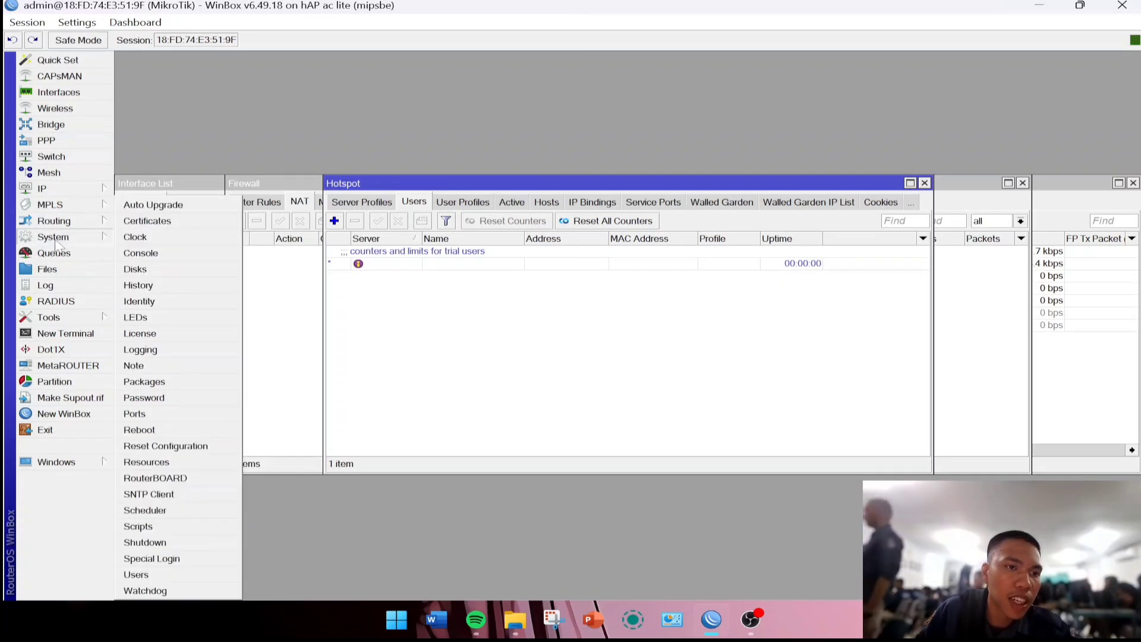
{"action": "left_click", "coordinate": [169, 305]}
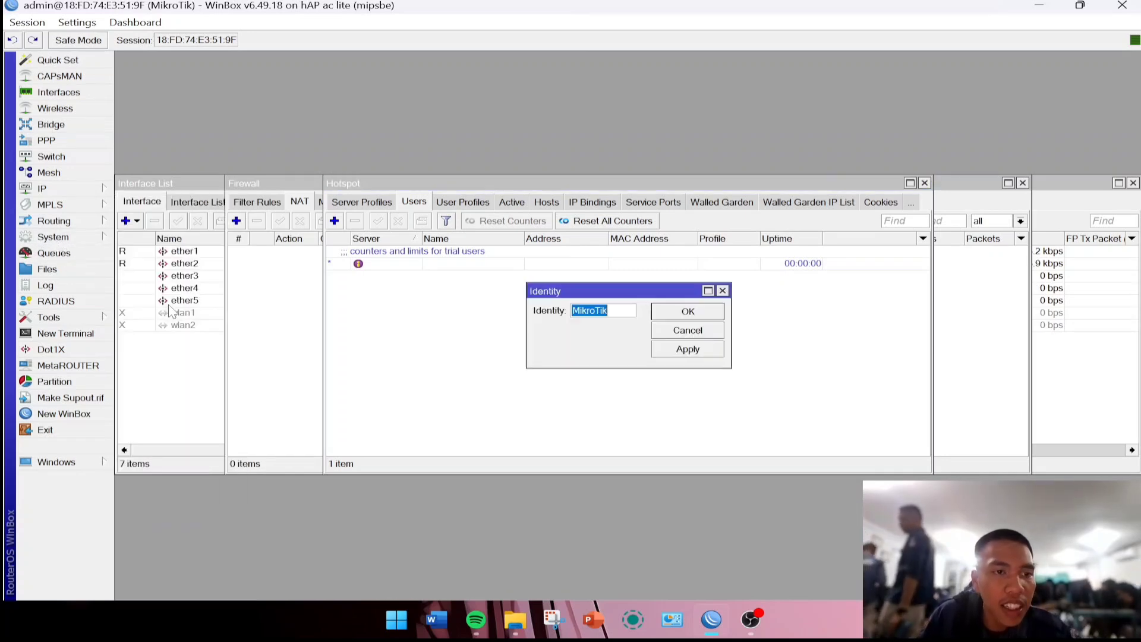
{"action": "key", "text": "BackSpace"}
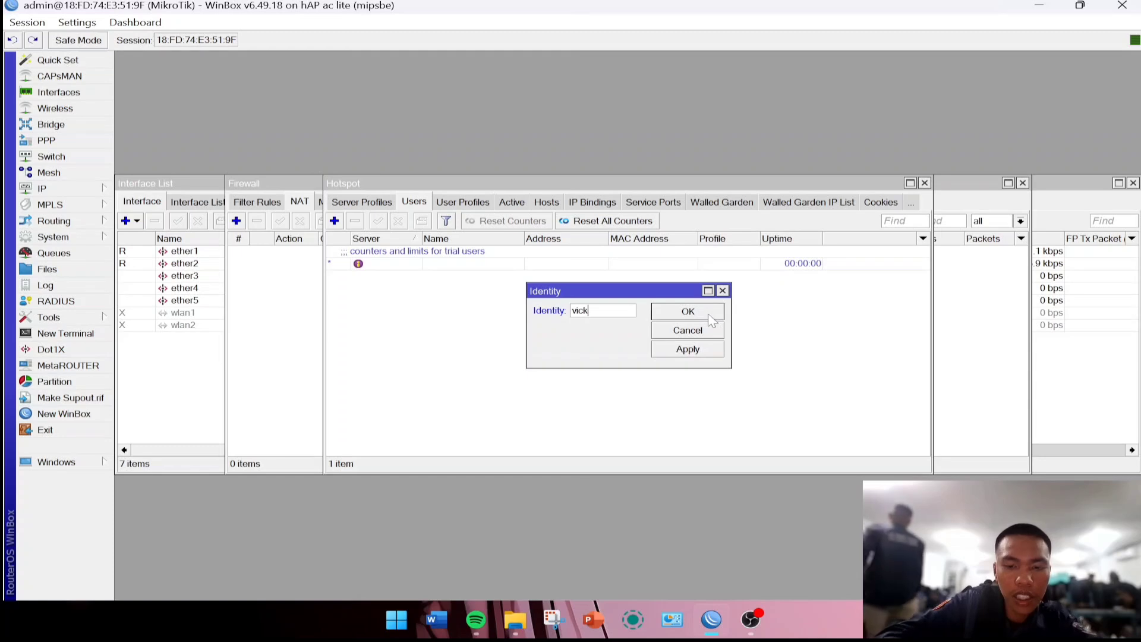
{"action": "type", "text": "vicky"}
{"action": "left_click", "coordinate": [673, 351]}
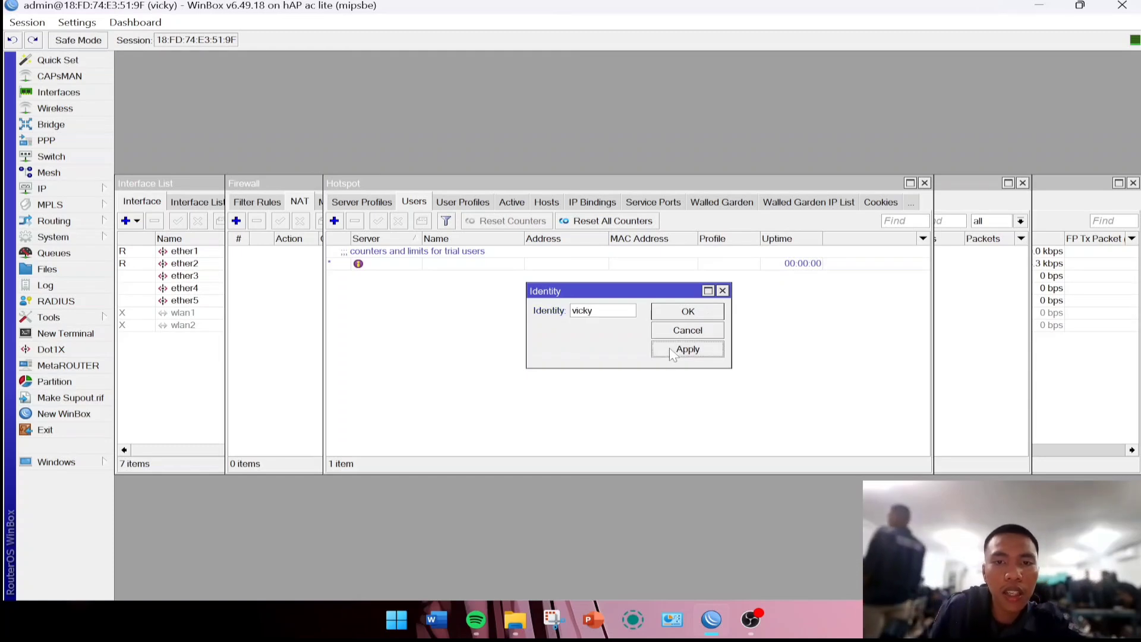
{"action": "left_click", "coordinate": [688, 310]}
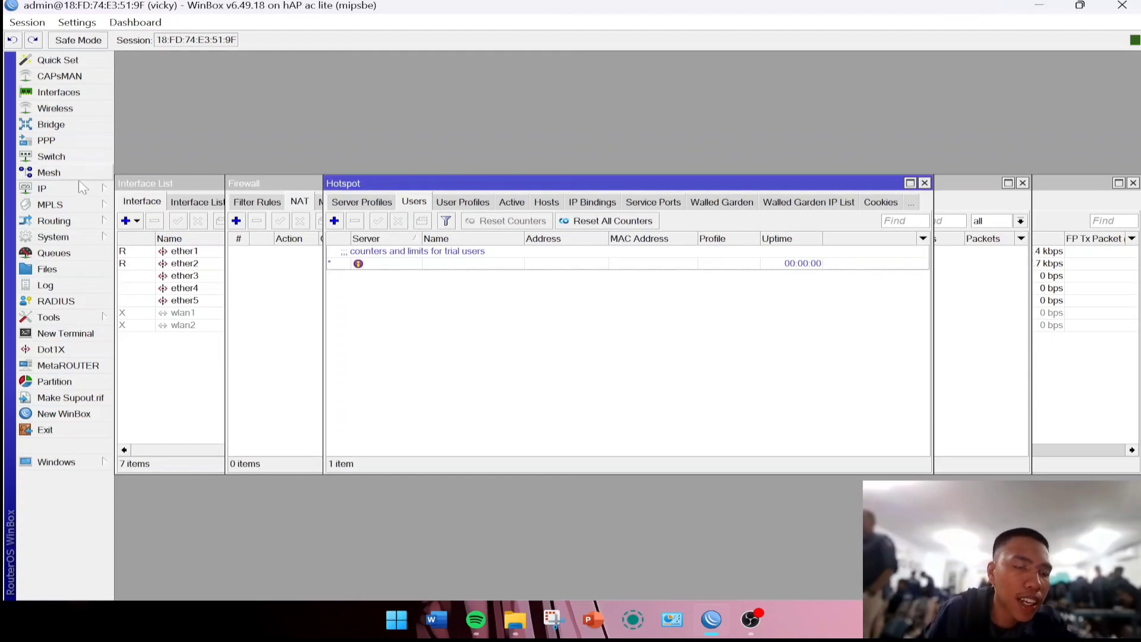
Try setting a new admin user password, then dismiss the same-password error and close the dialog.
{"action": "left_click", "coordinate": [85, 237]}
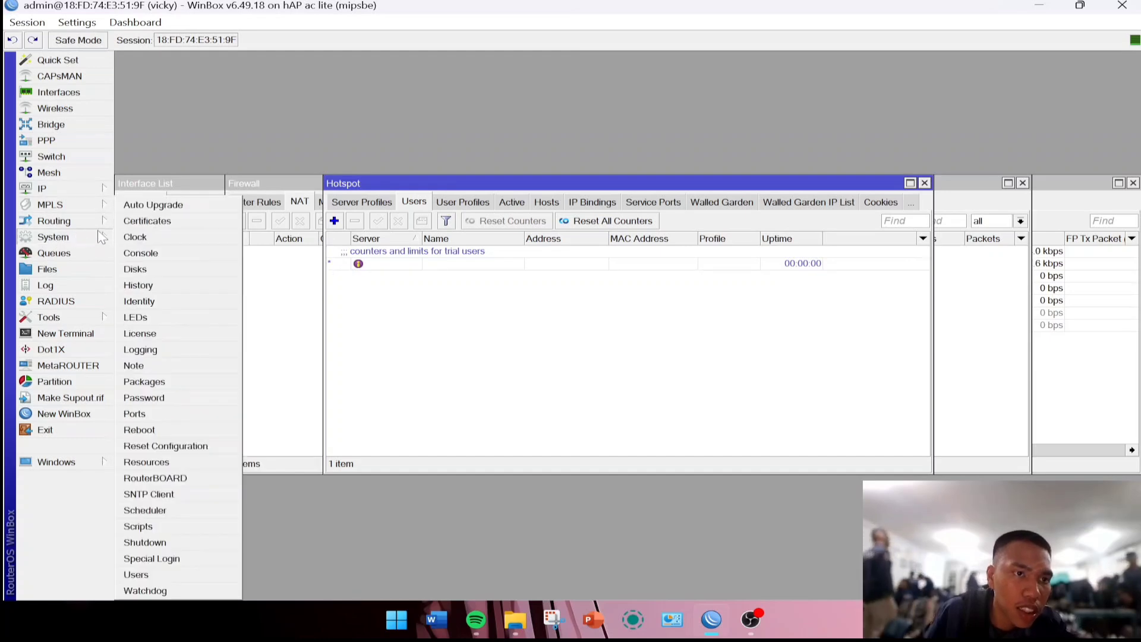
{"action": "left_click", "coordinate": [136, 575]}
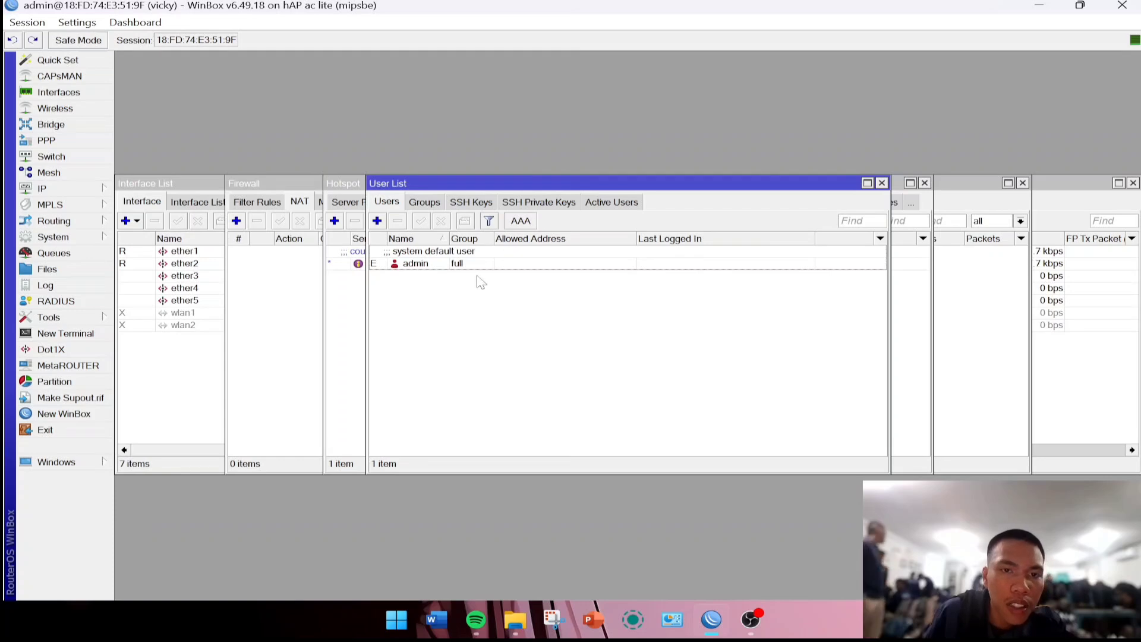
{"action": "double_click", "coordinate": [423, 265]}
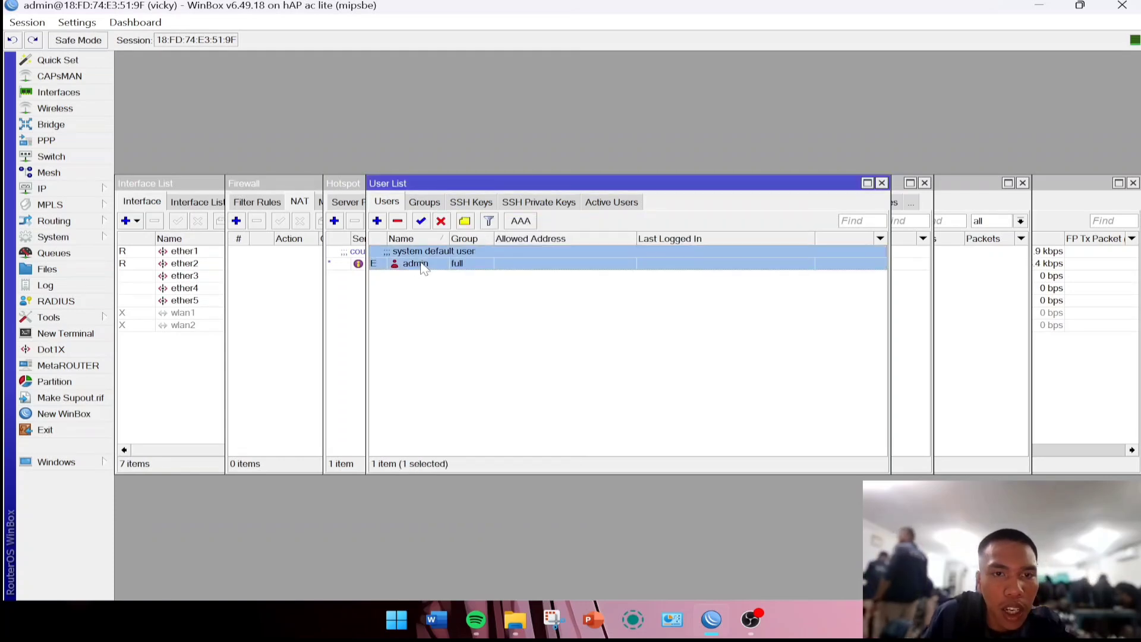
{"action": "left_click", "coordinate": [755, 383]}
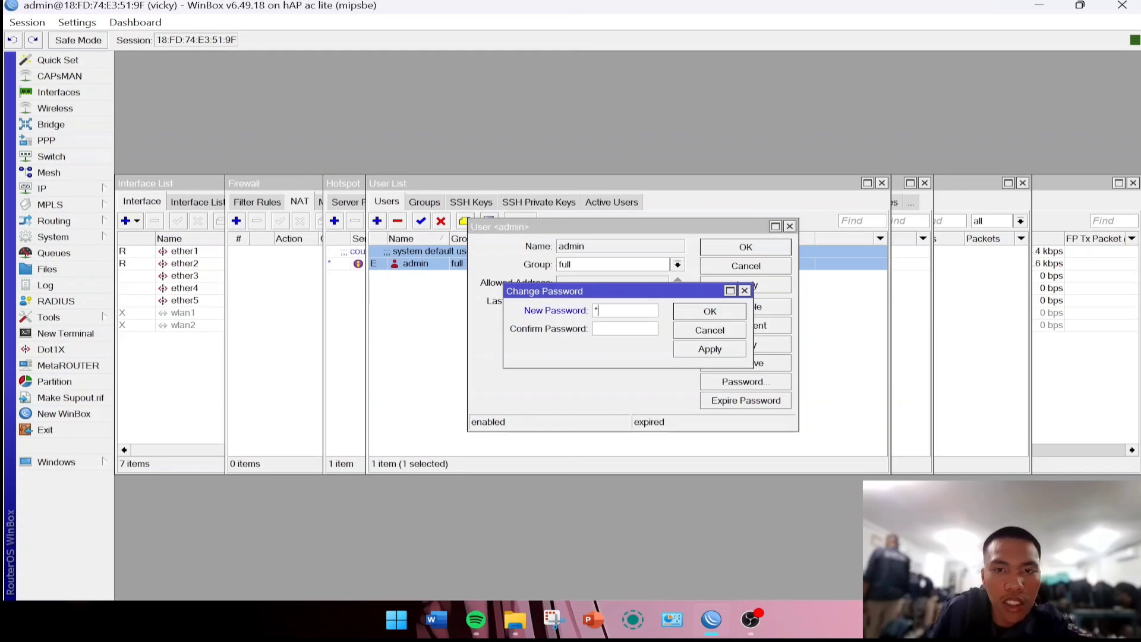
{"action": "type", "text": "*"}
{"action": "left_click", "coordinate": [710, 349]}
{"action": "left_click", "coordinate": [710, 311]}
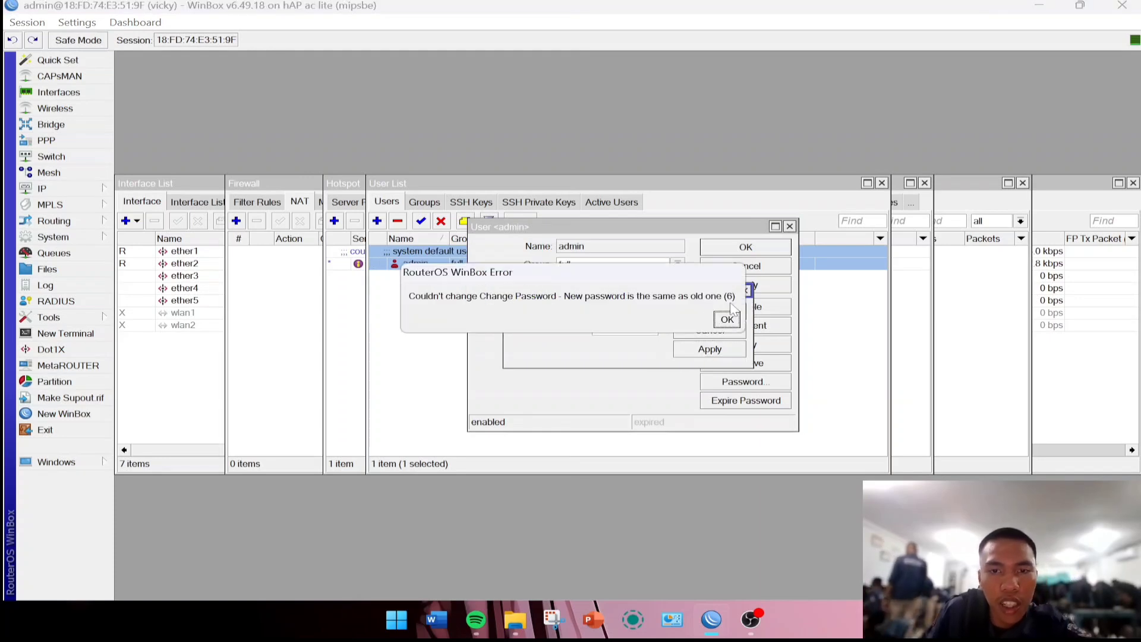
{"action": "left_click", "coordinate": [727, 321]}
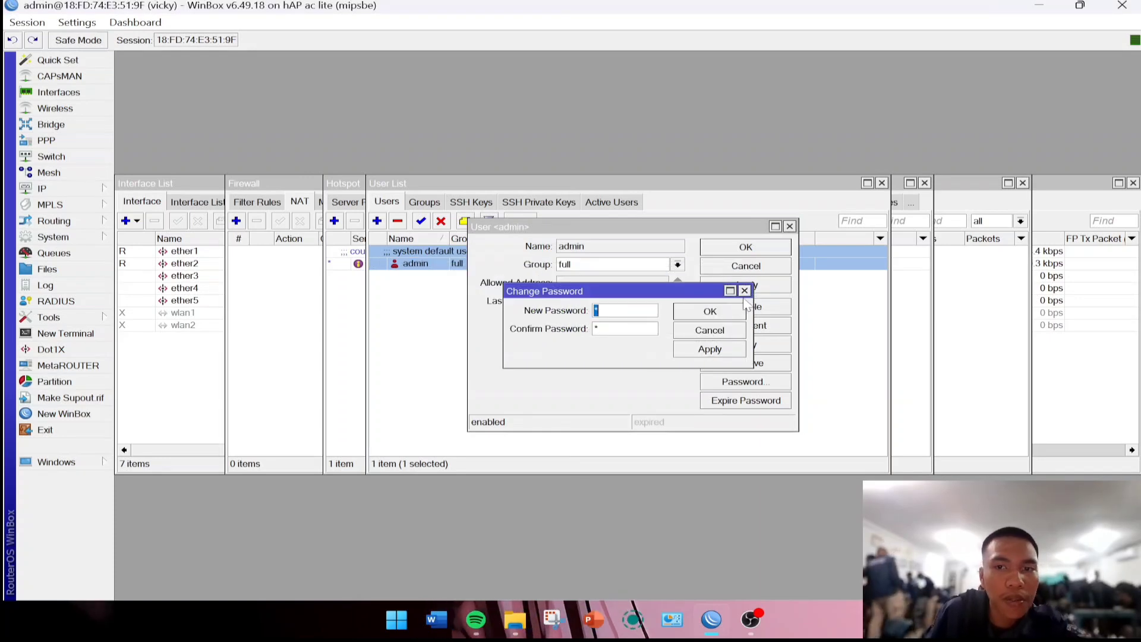
{"action": "left_click", "coordinate": [745, 291]}
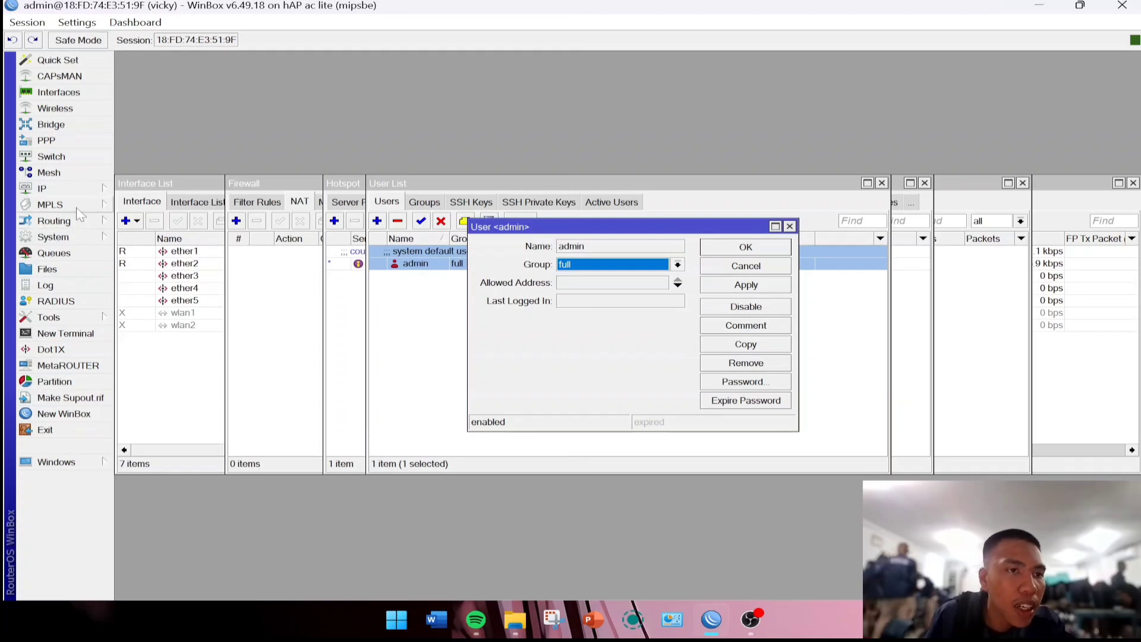
{"action": "left_click", "coordinate": [58, 93]}
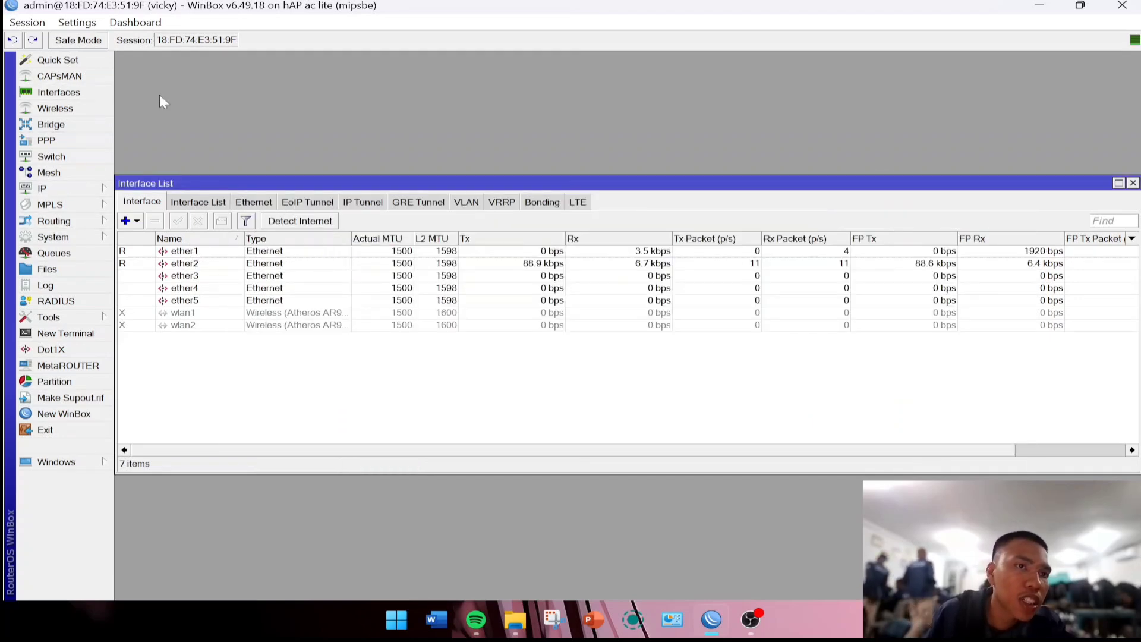
Comment ether1 as INTERNET and ether2 as LAN in the Interface List.
{"action": "left_click", "coordinate": [213, 252]}
{"action": "left_click", "coordinate": [223, 222]}
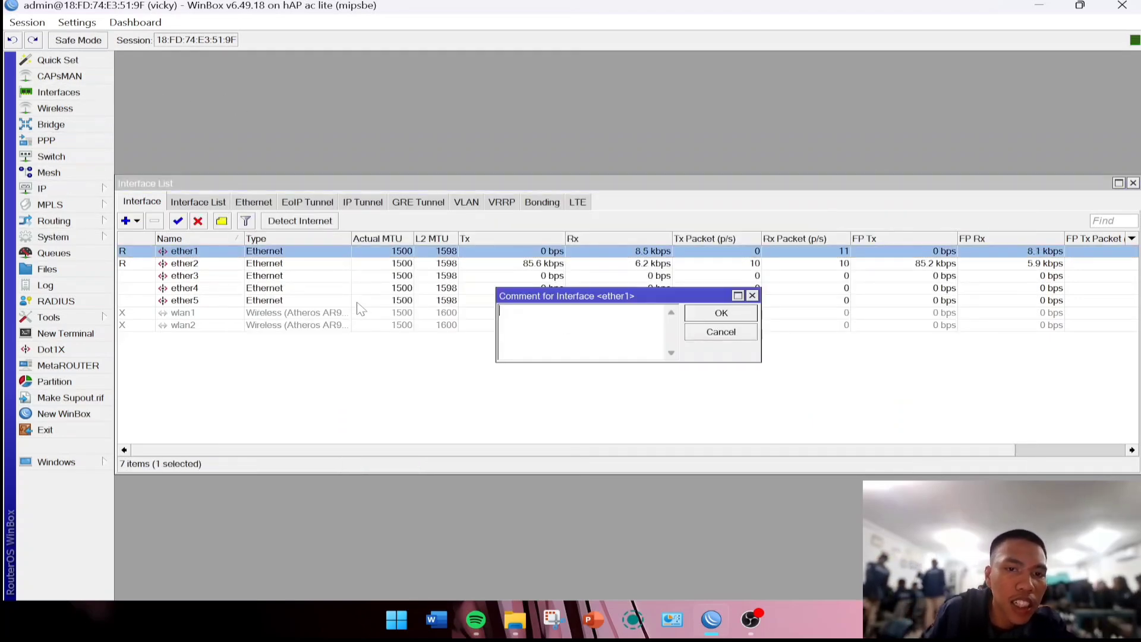
{"action": "type", "text": "INT"}
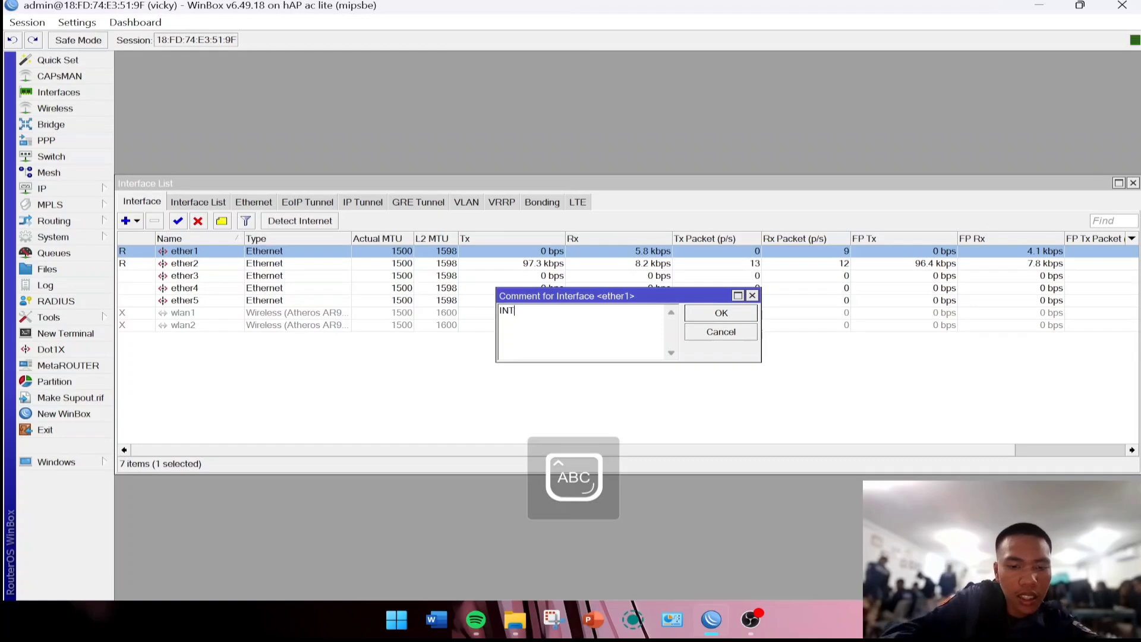
{"action": "type", "text": "ERNET"}
{"action": "key", "text": "Return"}
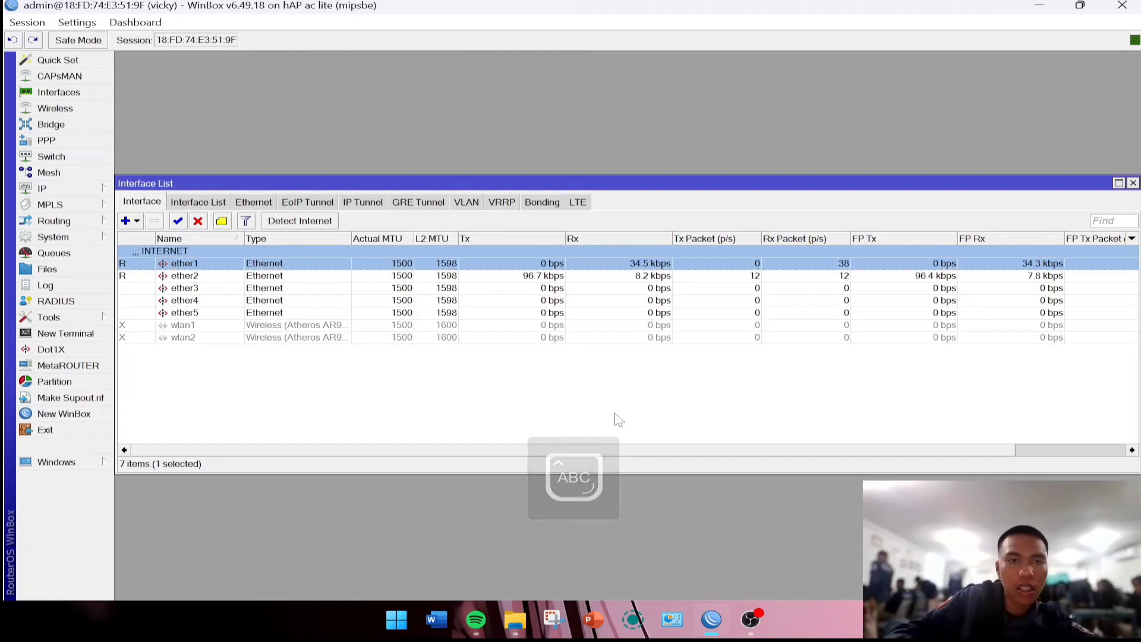
{"action": "left_click", "coordinate": [201, 277]}
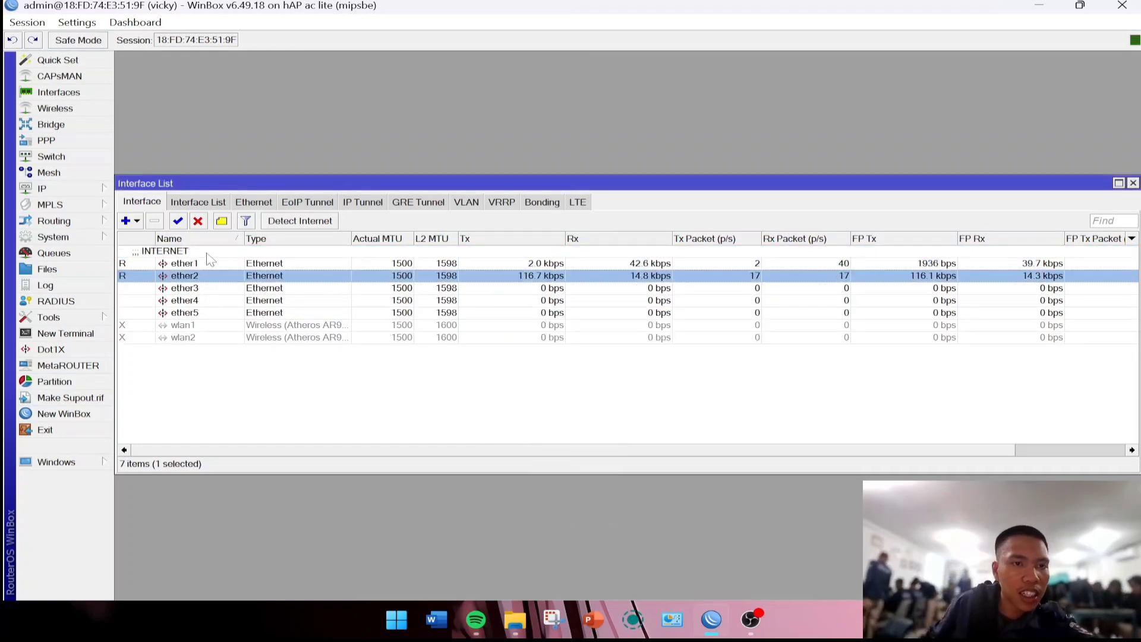
{"action": "left_click", "coordinate": [223, 222]}
{"action": "type", "text": "LAN"}
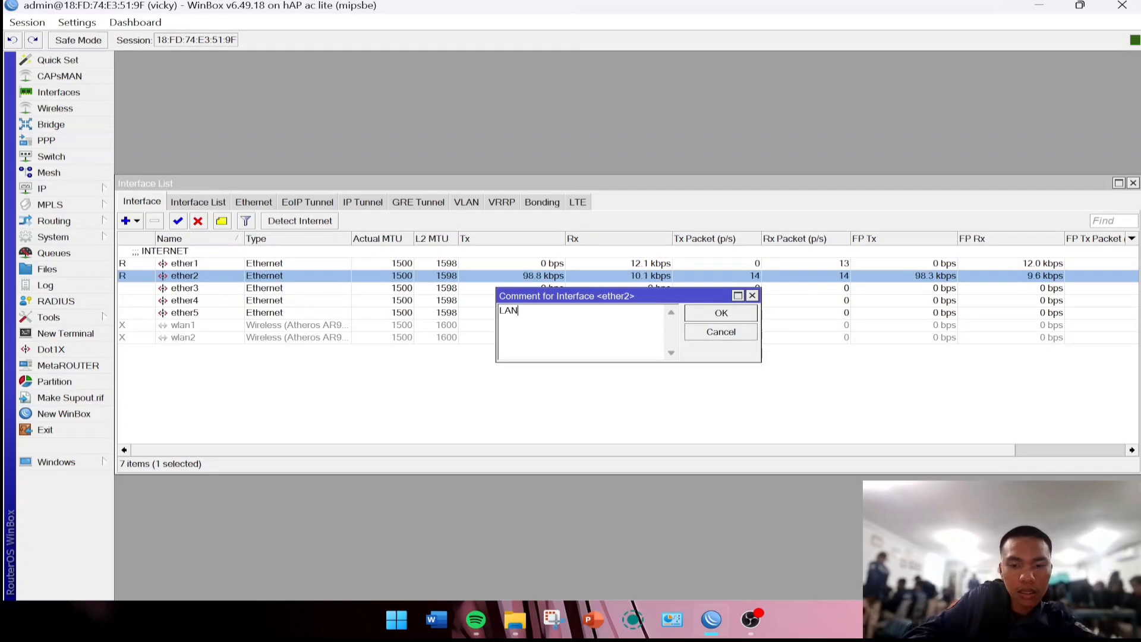
{"action": "left_click", "coordinate": [715, 313]}
Comment ether3 as ACCESS POINT.
{"action": "left_click", "coordinate": [243, 300]}
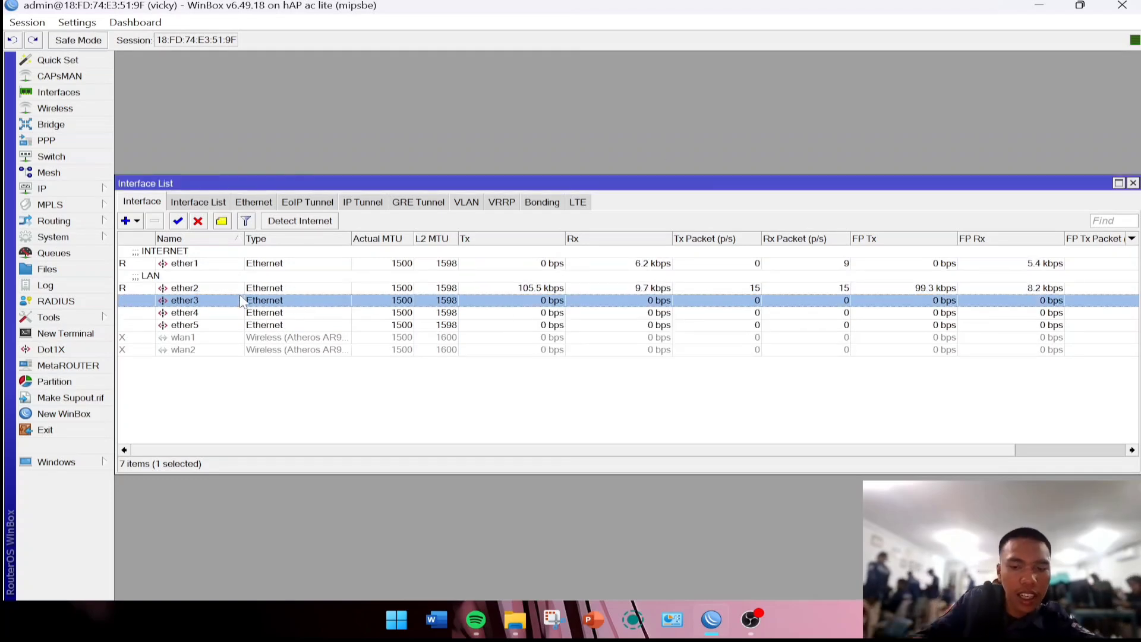
{"action": "left_click", "coordinate": [222, 222]}
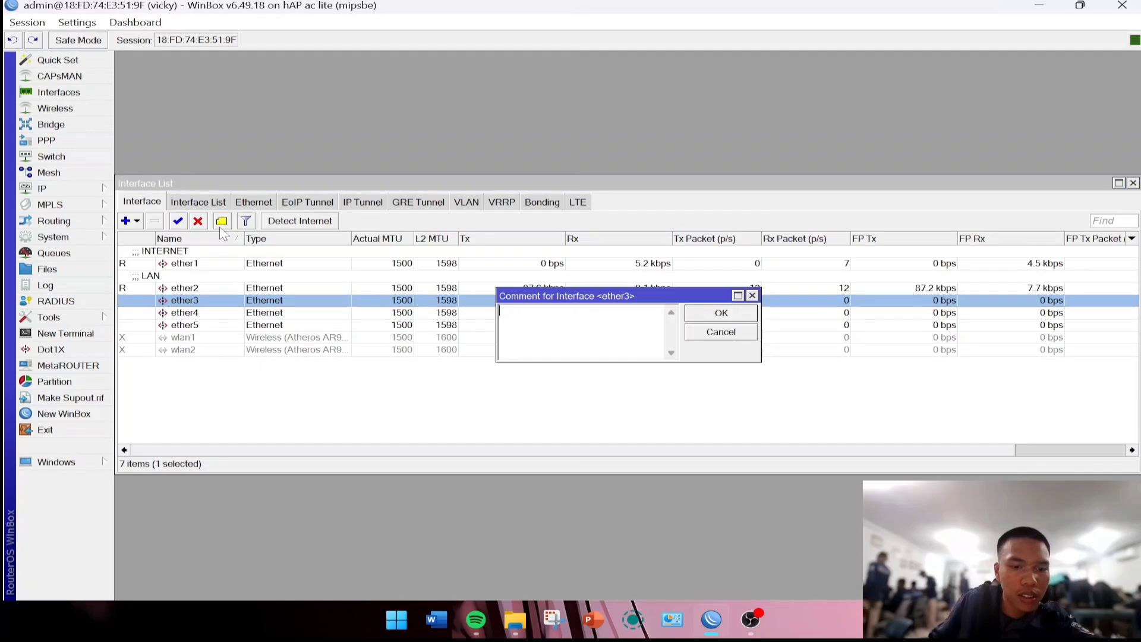
{"action": "type", "text": "ACCESS O"}
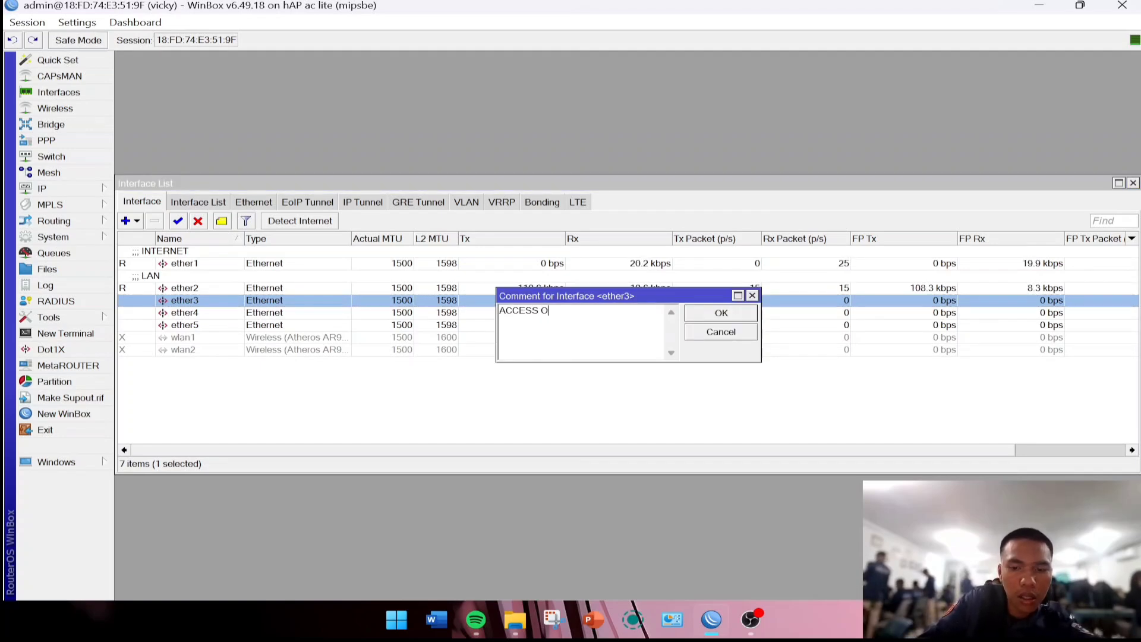
{"action": "key", "text": "BackSpace"}
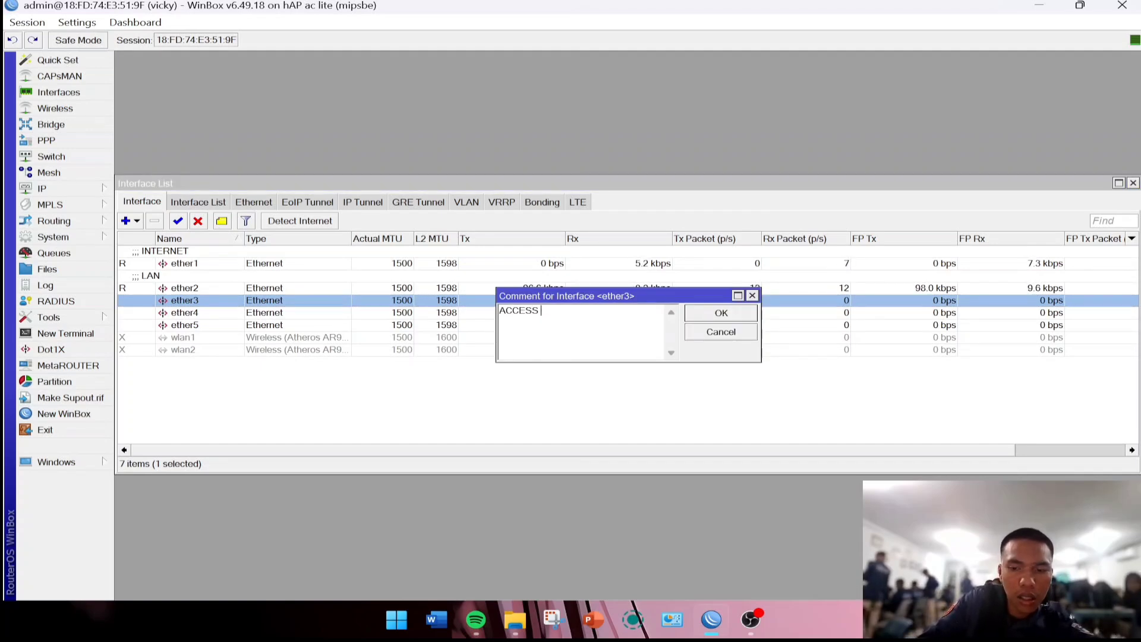
{"action": "type", "text": "INT"}
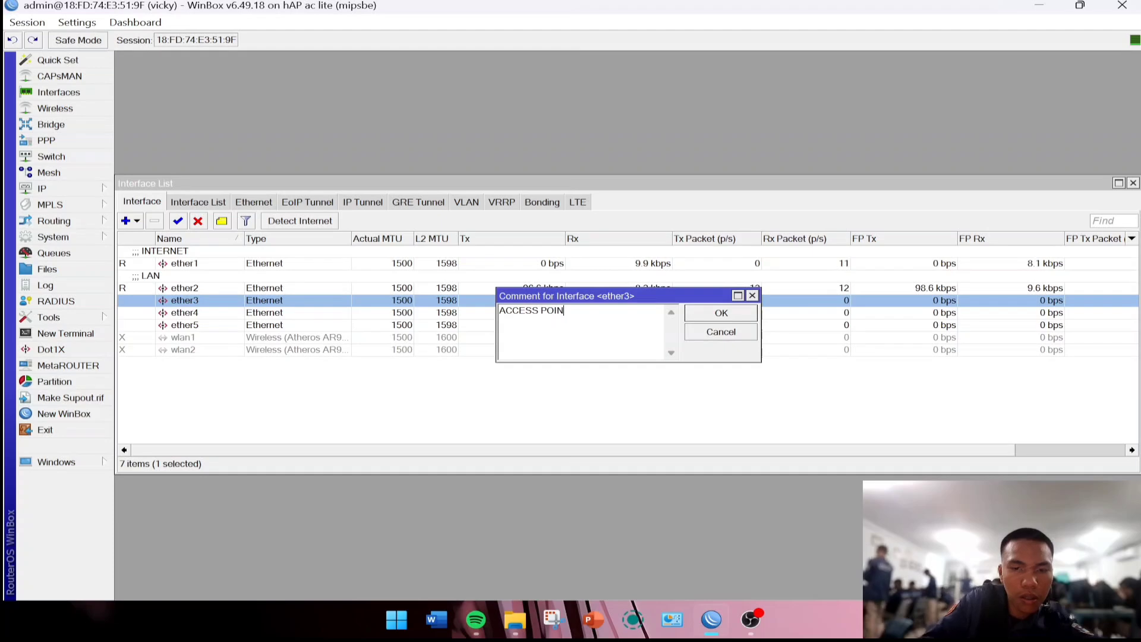
{"action": "left_click", "coordinate": [725, 316]}
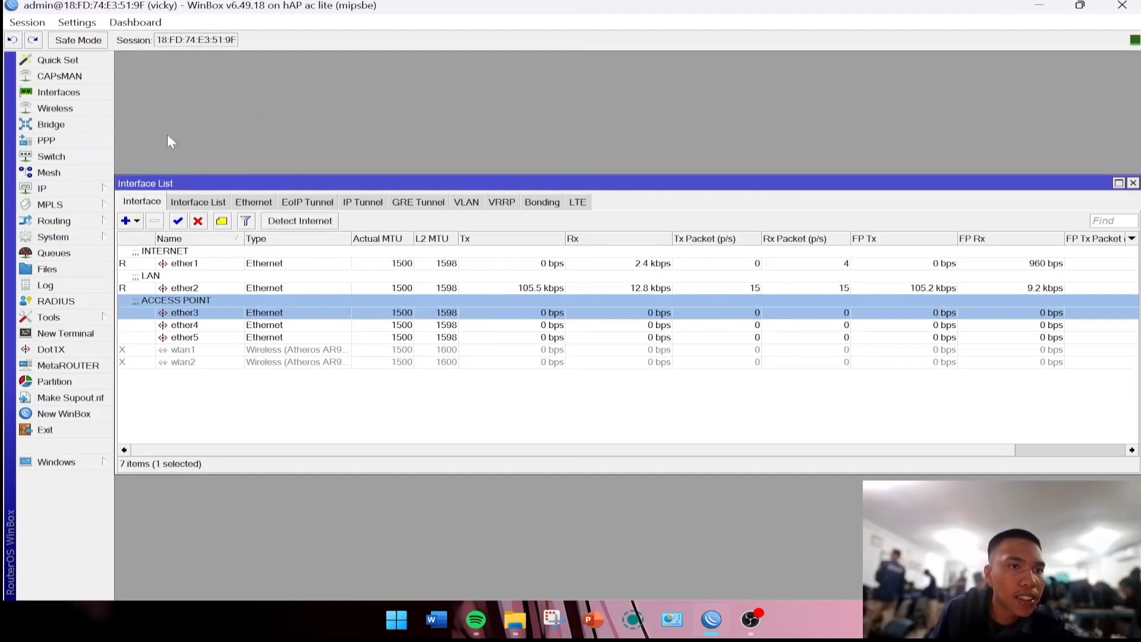
Add a DHCP client on interface ether1 and apply it.
{"action": "left_click", "coordinate": [54, 188]}
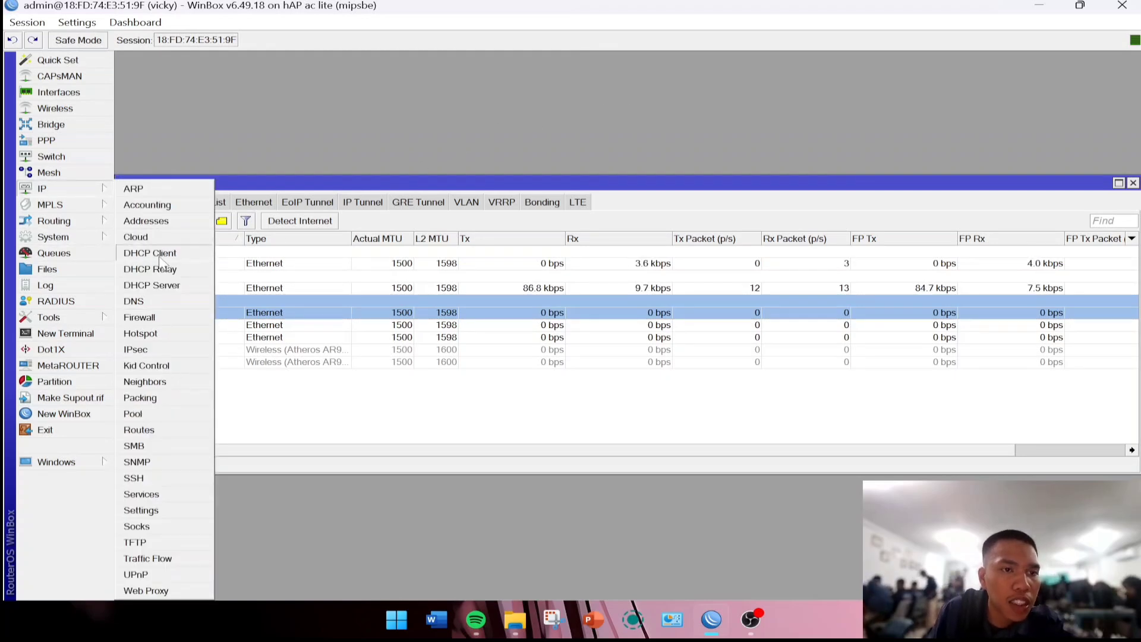
{"action": "left_click", "coordinate": [185, 255]}
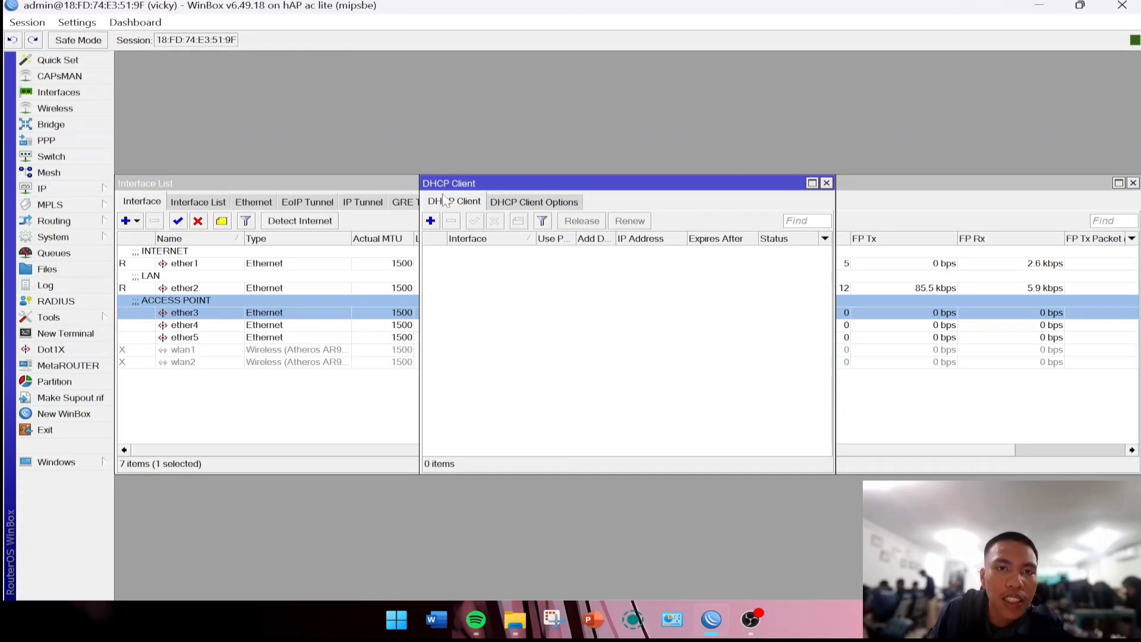
{"action": "left_click", "coordinate": [431, 222]}
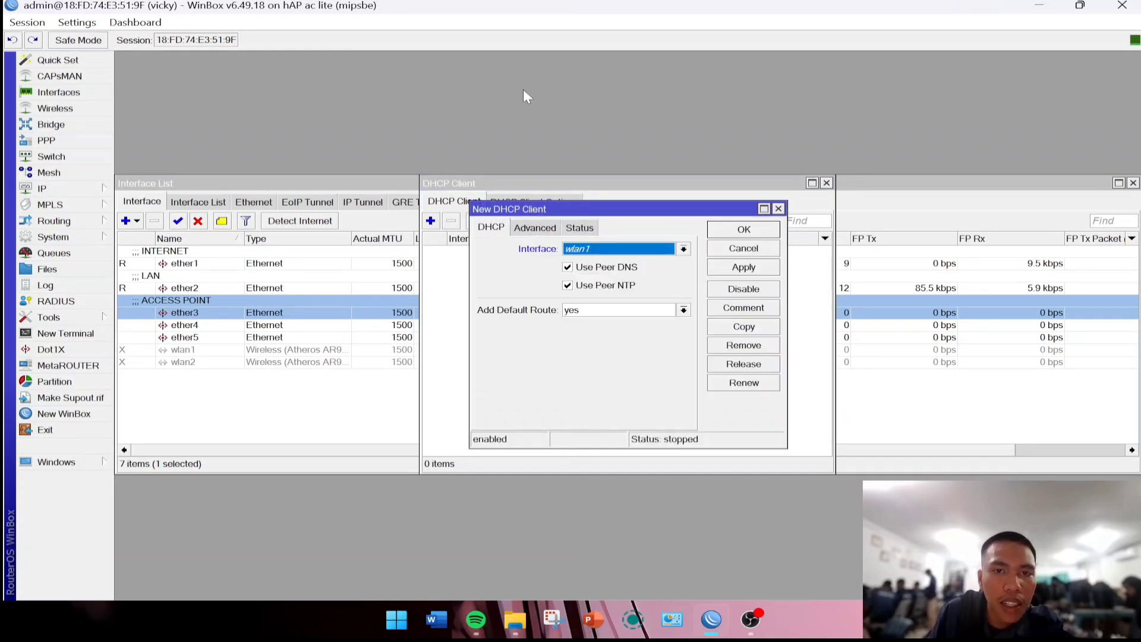
{"action": "left_click", "coordinate": [568, 249]}
{"action": "left_click", "coordinate": [601, 263]}
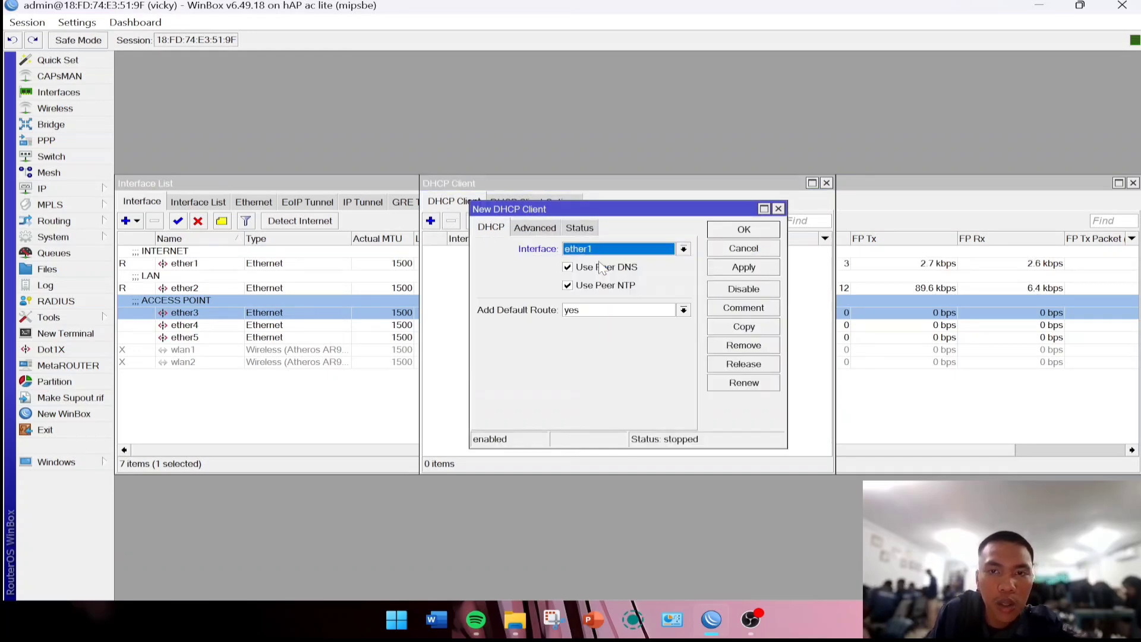
{"action": "left_click", "coordinate": [712, 267]}
{"action": "left_click", "coordinate": [742, 230]}
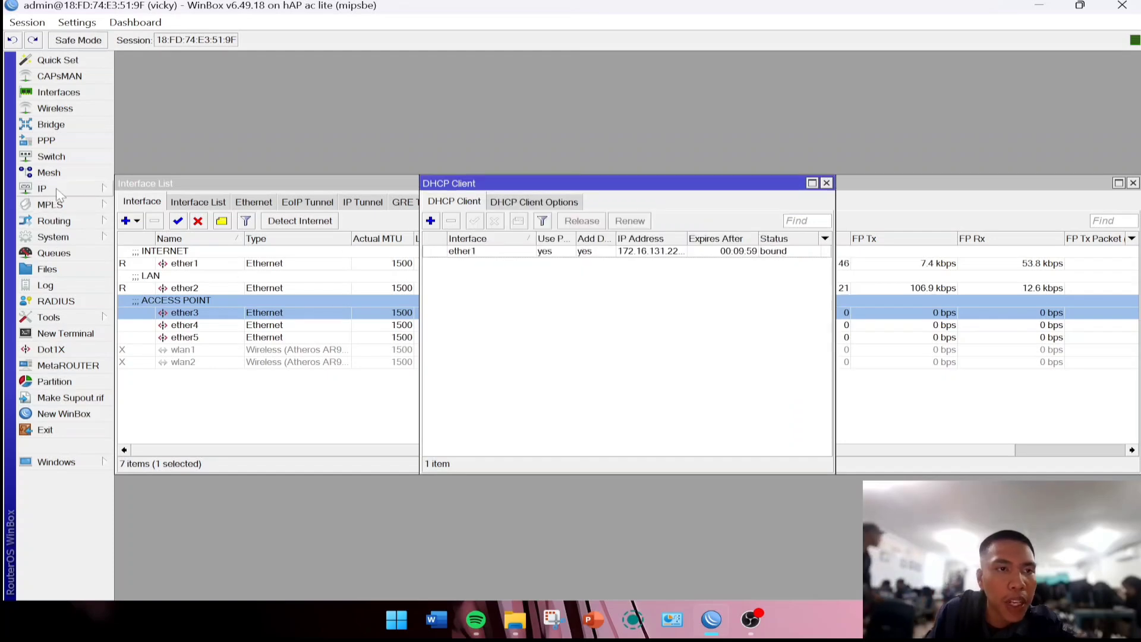
{"action": "left_click", "coordinate": [41, 188]}
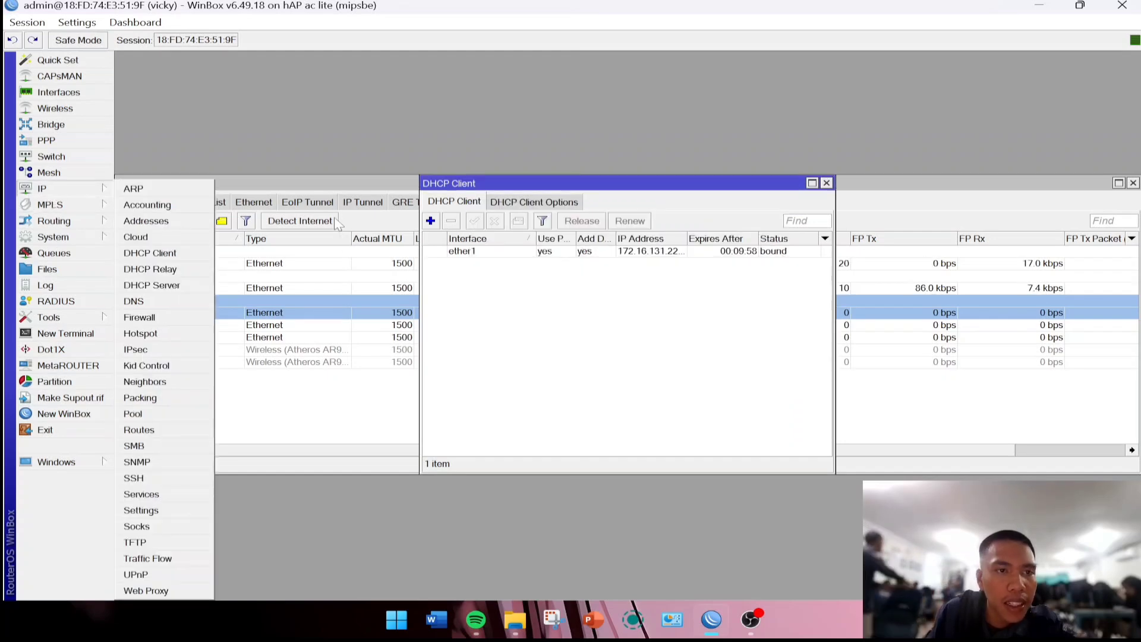
Add IP address 192.168.16.1/24 on ether2.
{"action": "left_click", "coordinate": [146, 221]}
{"action": "left_click", "coordinate": [493, 212]}
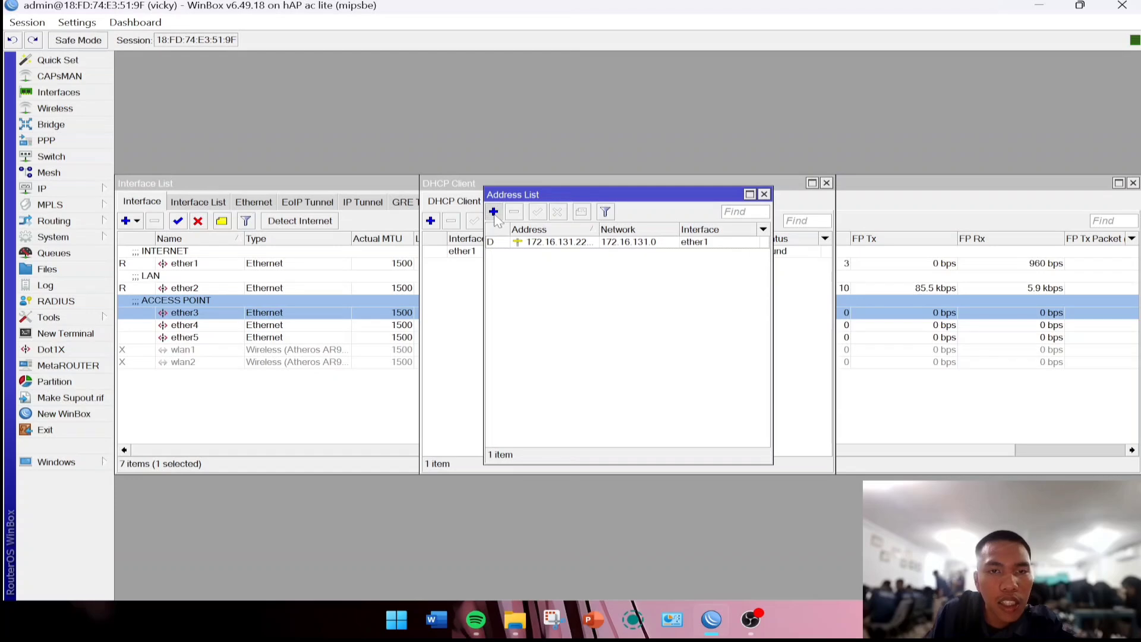
{"action": "left_click", "coordinate": [602, 306]}
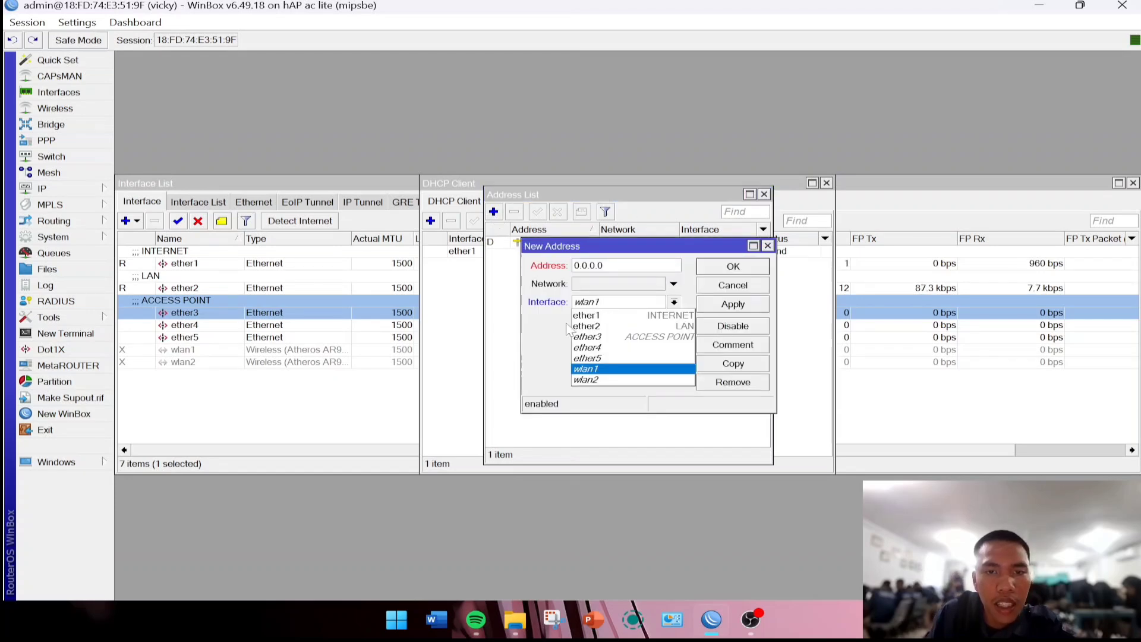
{"action": "left_click", "coordinate": [599, 326]}
{"action": "left_click", "coordinate": [614, 266]}
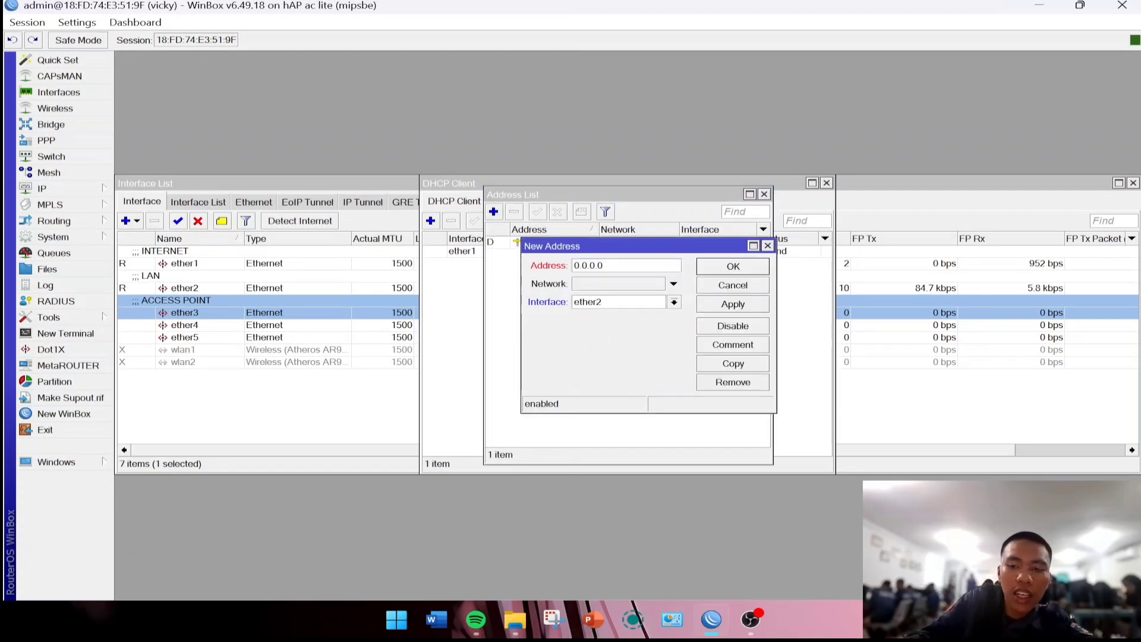
{"action": "key", "text": "BackSpace"}
{"action": "key", "text": "BackSpace"}
{"action": "key", "text": "BackSpace"}
{"action": "key", "text": "BackSpace"}
{"action": "key", "text": "BackSpace"}
{"action": "type", "text": "192.168.16.1/24"}
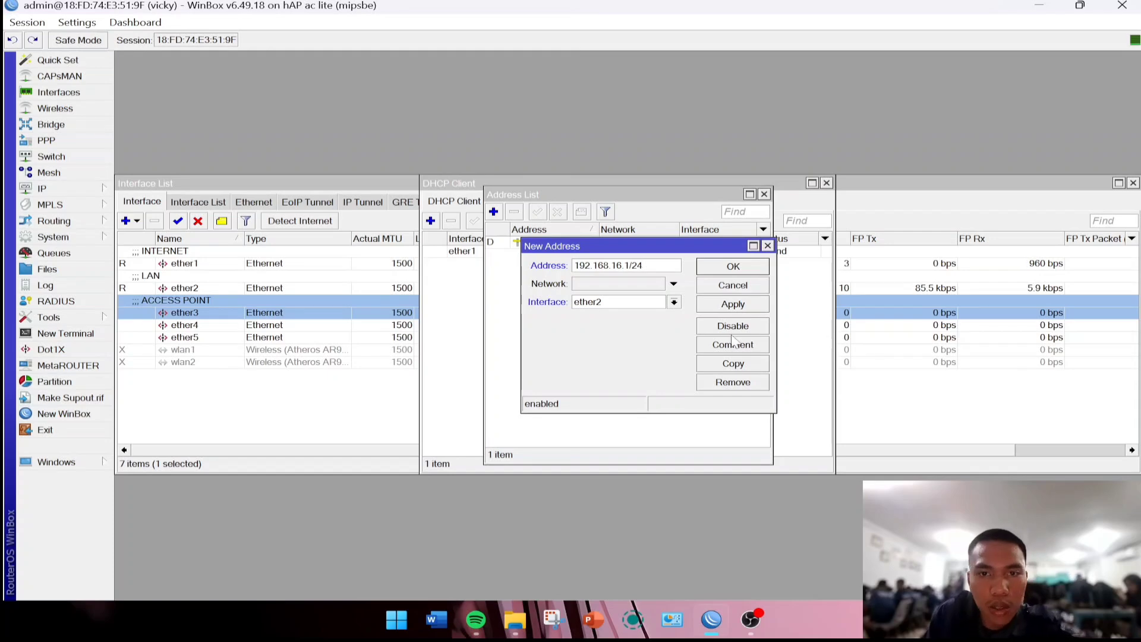
{"action": "left_click", "coordinate": [719, 305]}
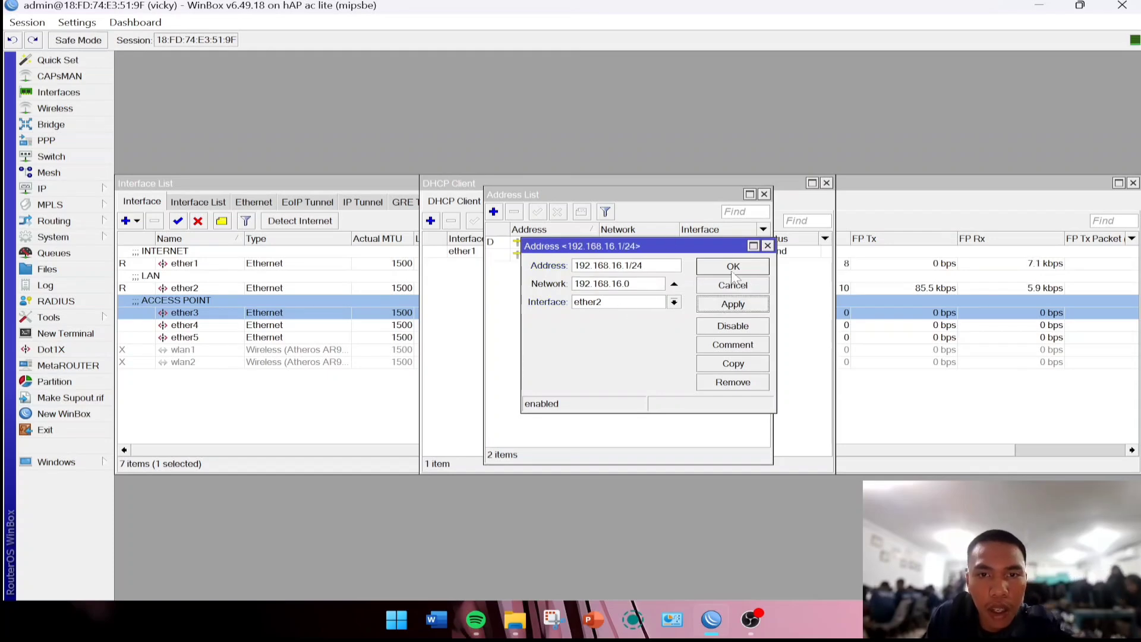
{"action": "left_click", "coordinate": [732, 267]}
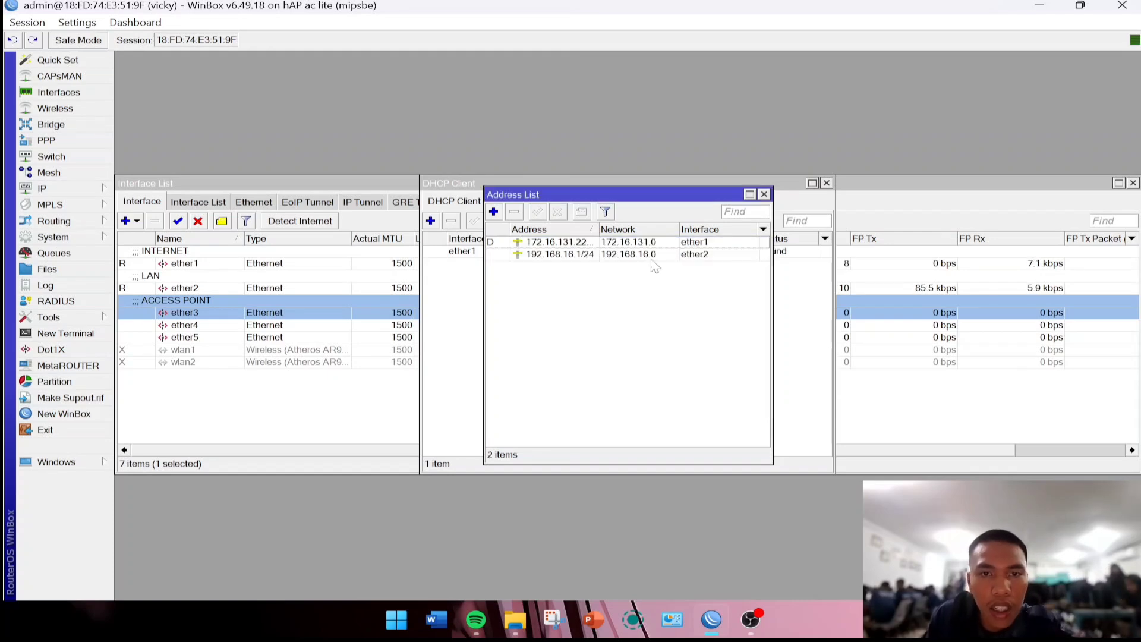
Add IP address 192.168.17.1/24 on ether3.
{"action": "left_click", "coordinate": [493, 212]}
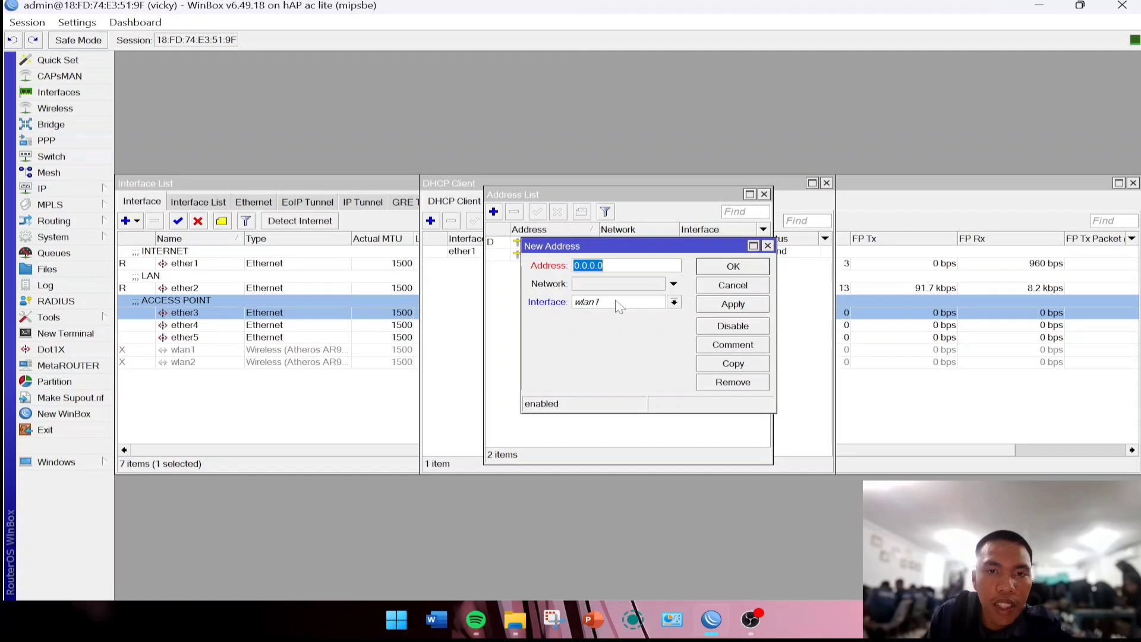
{"action": "left_click", "coordinate": [618, 305]}
{"action": "left_click", "coordinate": [594, 336]}
{"action": "left_click", "coordinate": [603, 266]}
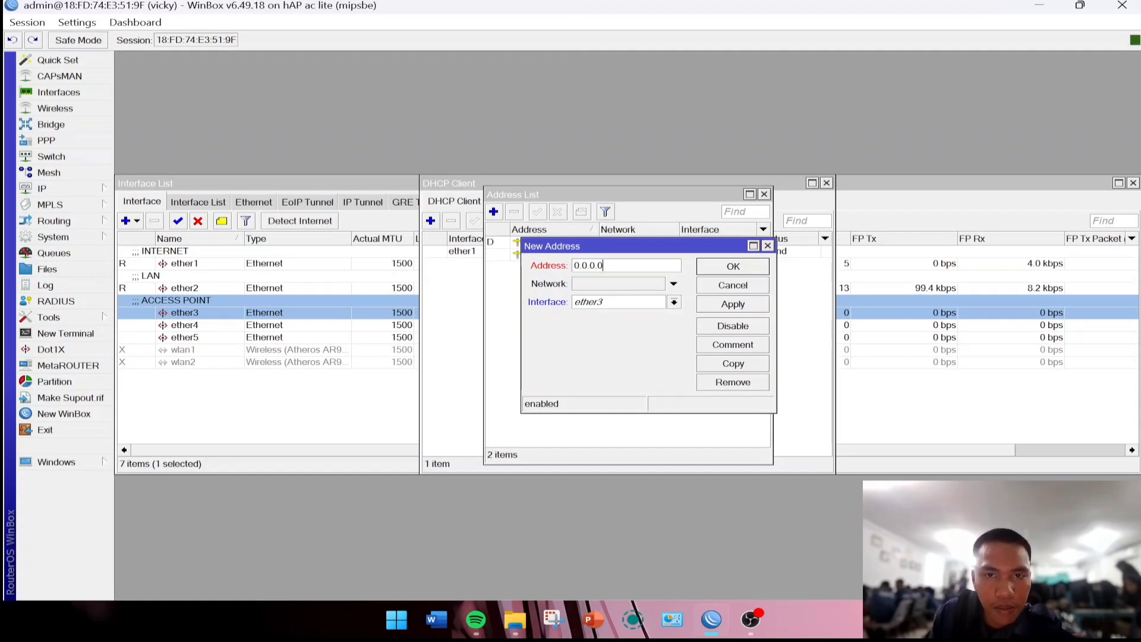
{"action": "key", "text": "BackSpace"}
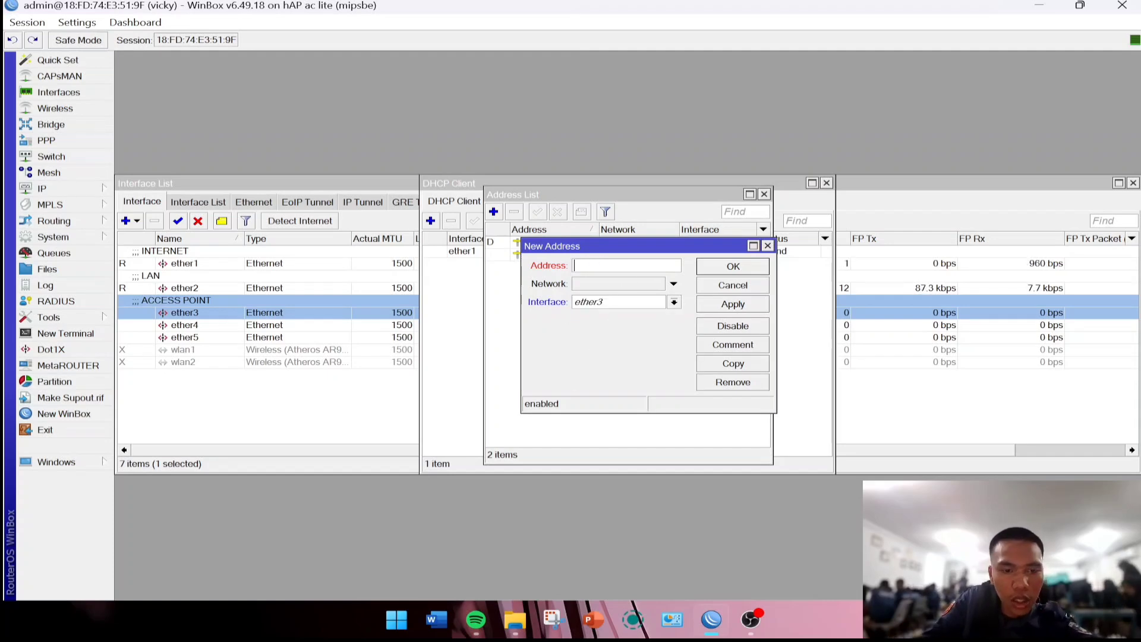
{"action": "type", "text": "192.168.17."}
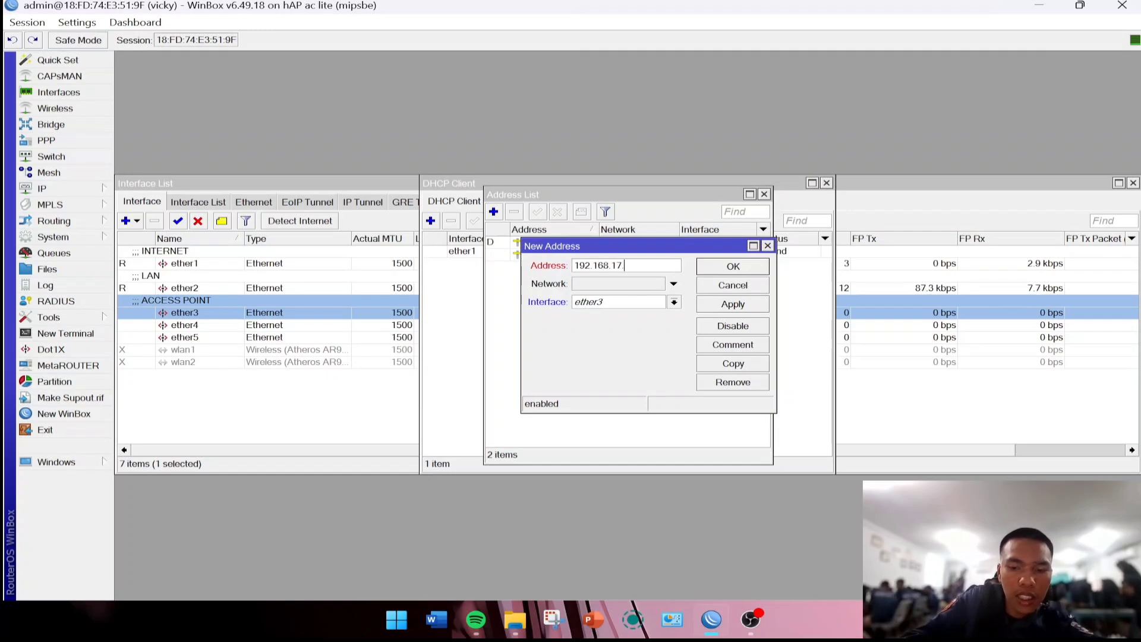
{"action": "type", "text": "1/2"}
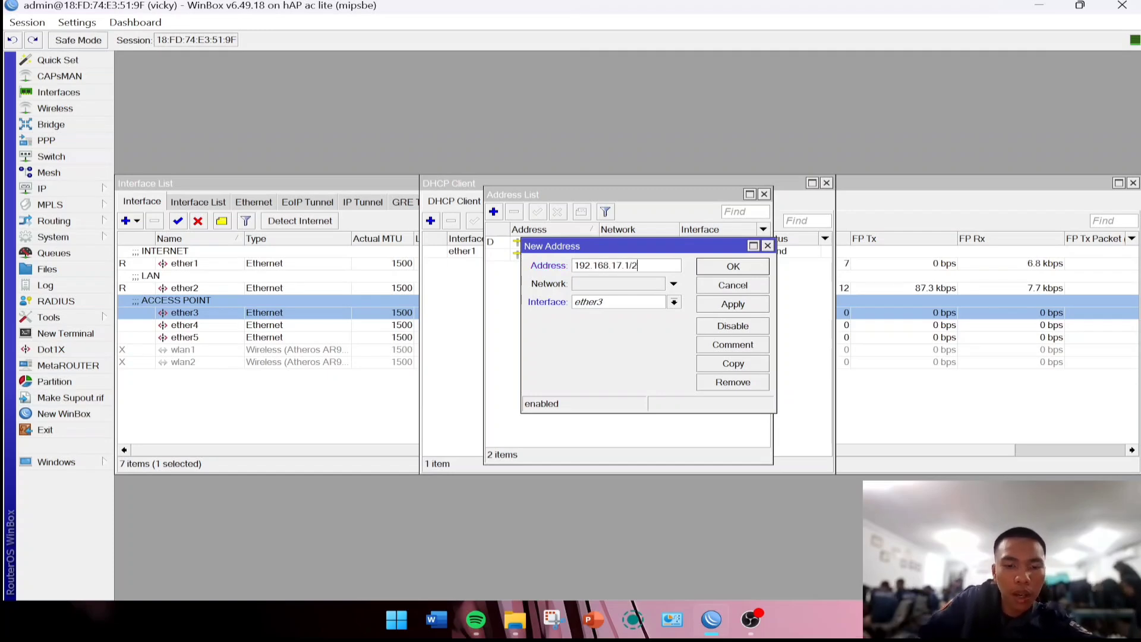
{"action": "type", "text": "4"}
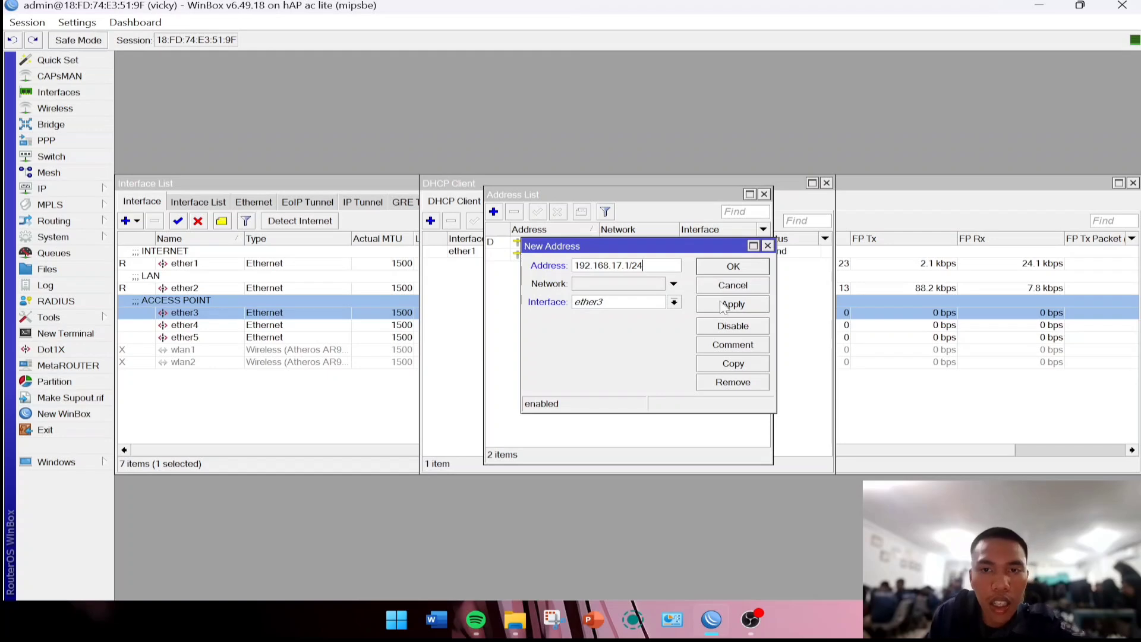
{"action": "left_click", "coordinate": [726, 308]}
{"action": "left_click", "coordinate": [733, 267]}
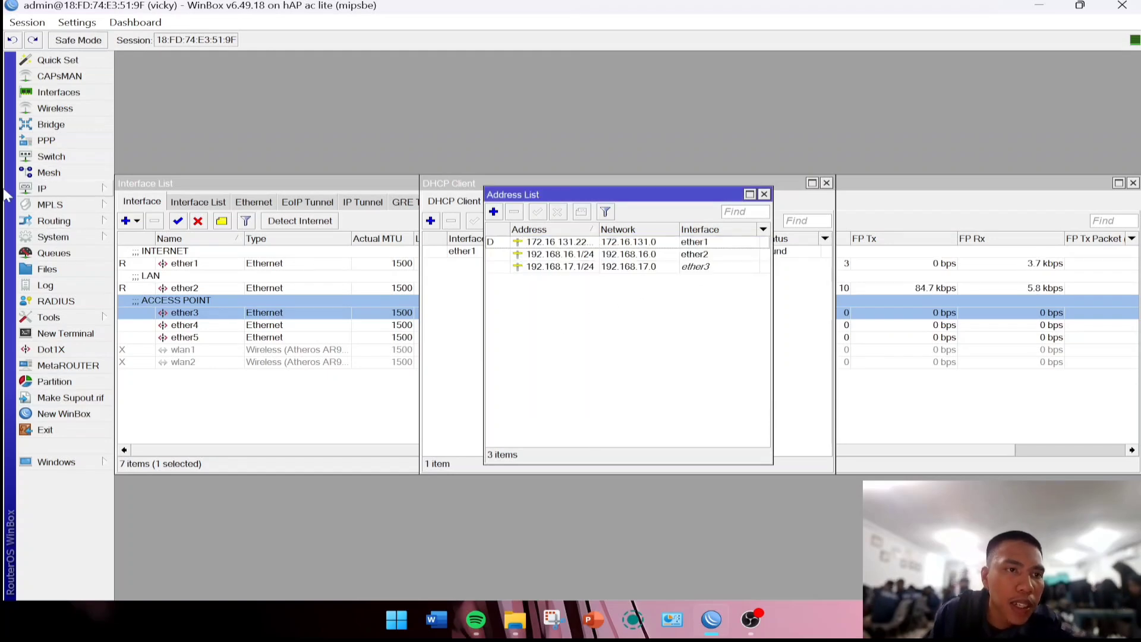
{"action": "left_click", "coordinate": [41, 189]}
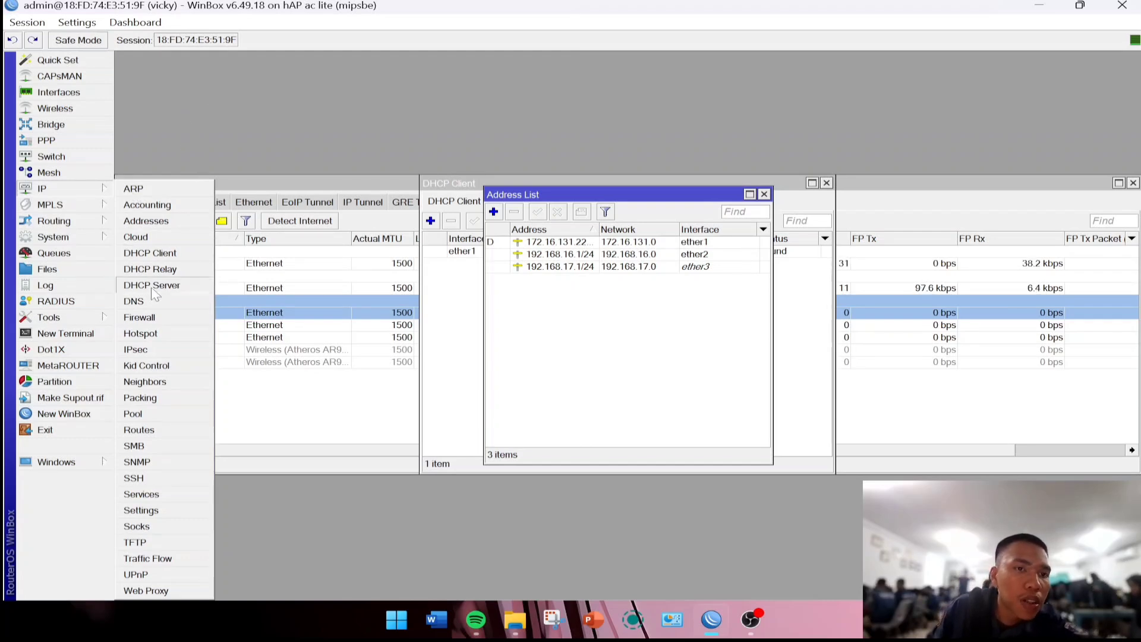
Run DHCP Setup on ether2 with default gateway and pool, creating dhcp1.
{"action": "left_click", "coordinate": [174, 286]}
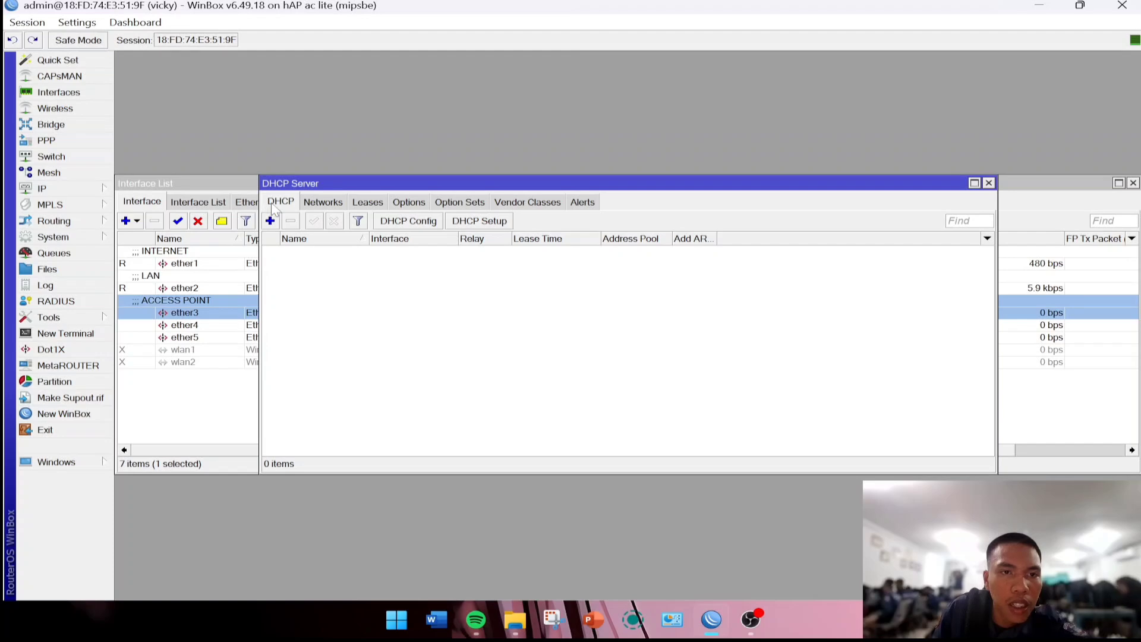
{"action": "left_click", "coordinate": [488, 222]}
{"action": "left_click", "coordinate": [712, 332]}
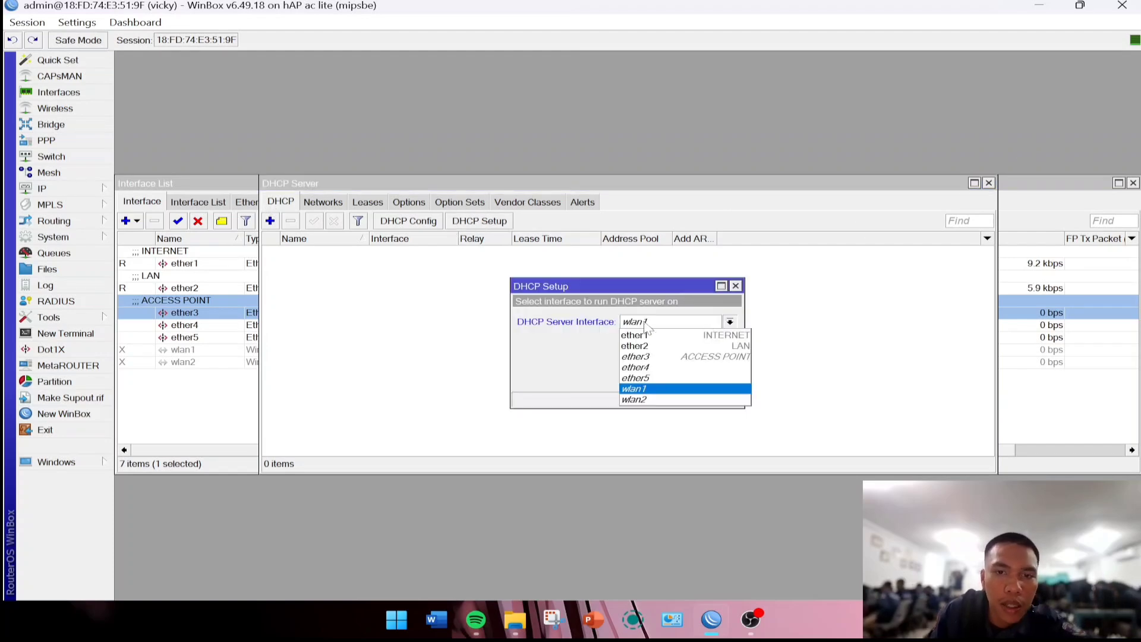
{"action": "left_click", "coordinate": [627, 347]}
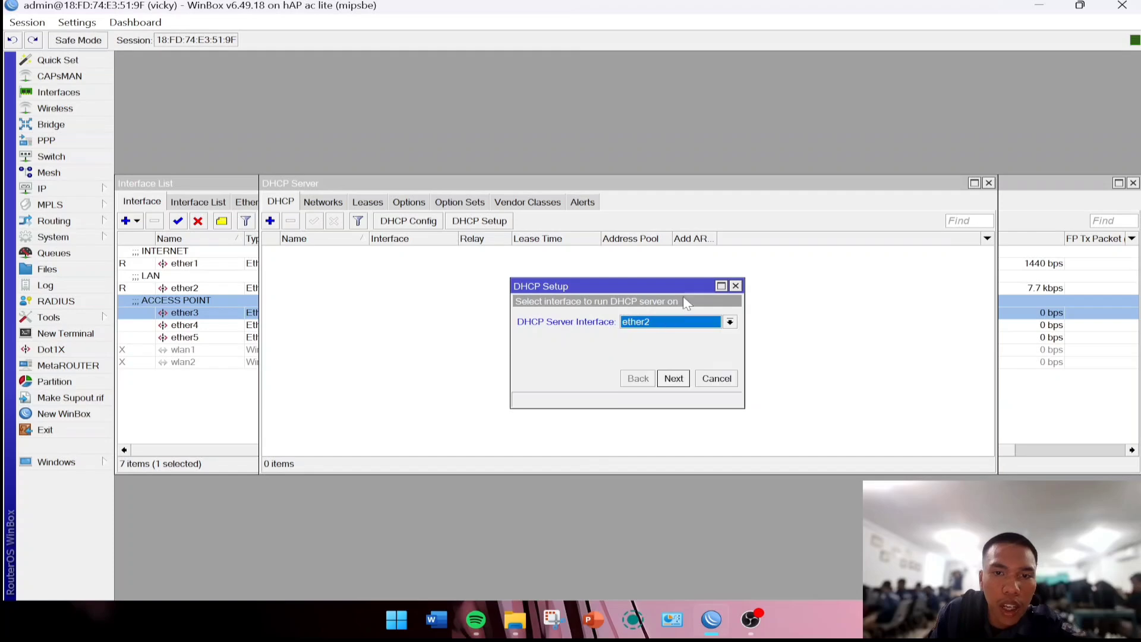
{"action": "left_click", "coordinate": [678, 381]}
{"action": "left_click", "coordinate": [678, 380]}
{"action": "left_click", "coordinate": [678, 380]}
{"action": "left_click", "coordinate": [677, 380]}
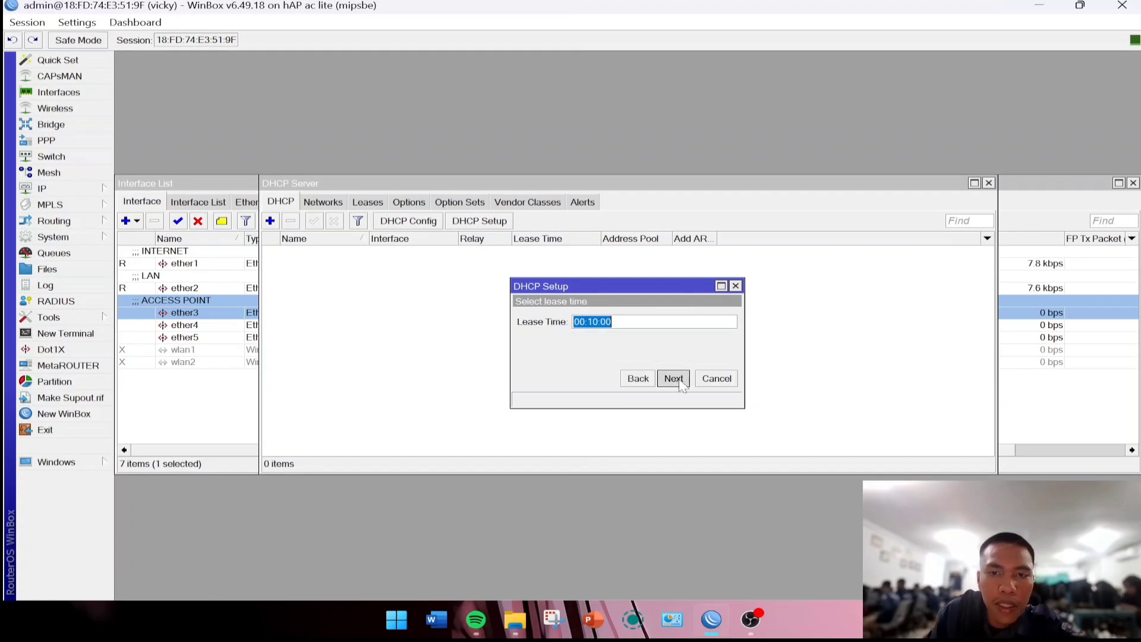
{"action": "left_click", "coordinate": [675, 378]}
{"action": "left_click", "coordinate": [634, 318]}
Run DHCP Setup on ether3 with gateway 192.168.17.1 and defaults, creating dhcp2.
{"action": "left_click", "coordinate": [479, 221]}
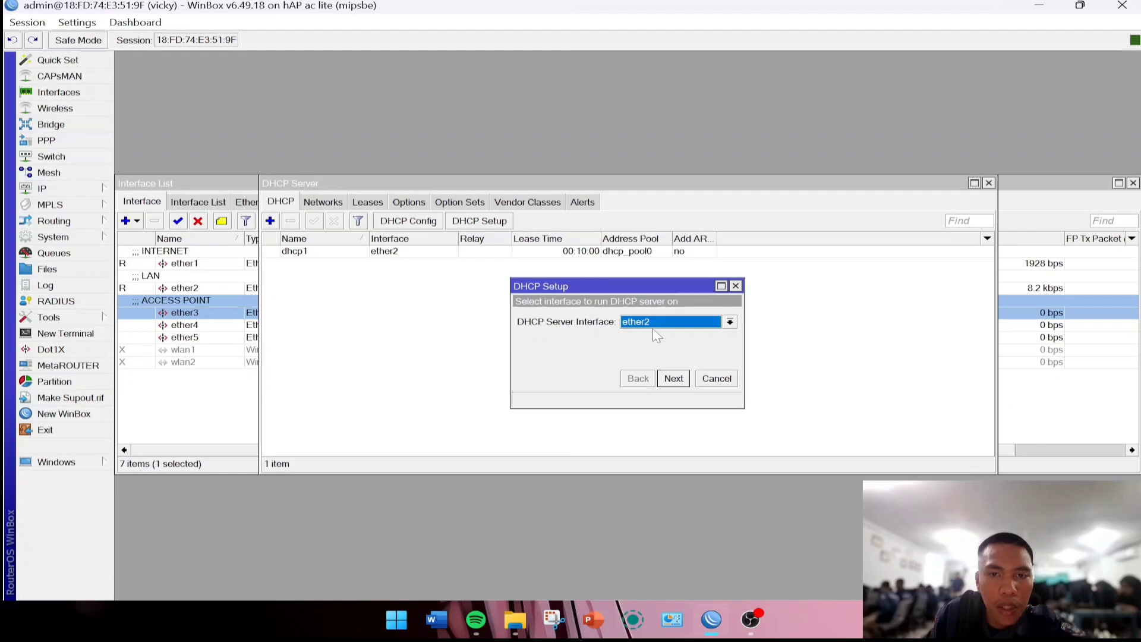
{"action": "left_click", "coordinate": [658, 324]}
{"action": "left_click", "coordinate": [632, 358]}
{"action": "left_click", "coordinate": [677, 380]}
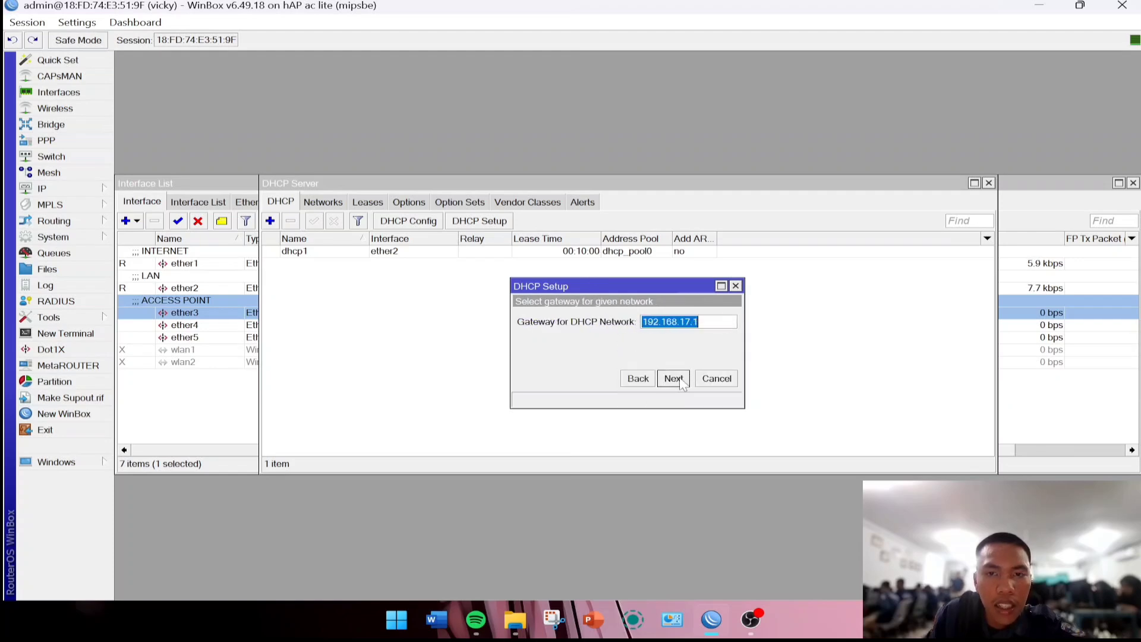
{"action": "left_click", "coordinate": [681, 384]}
{"action": "left_click", "coordinate": [672, 378]}
{"action": "left_click", "coordinate": [672, 378]}
{"action": "left_click", "coordinate": [636, 321]}
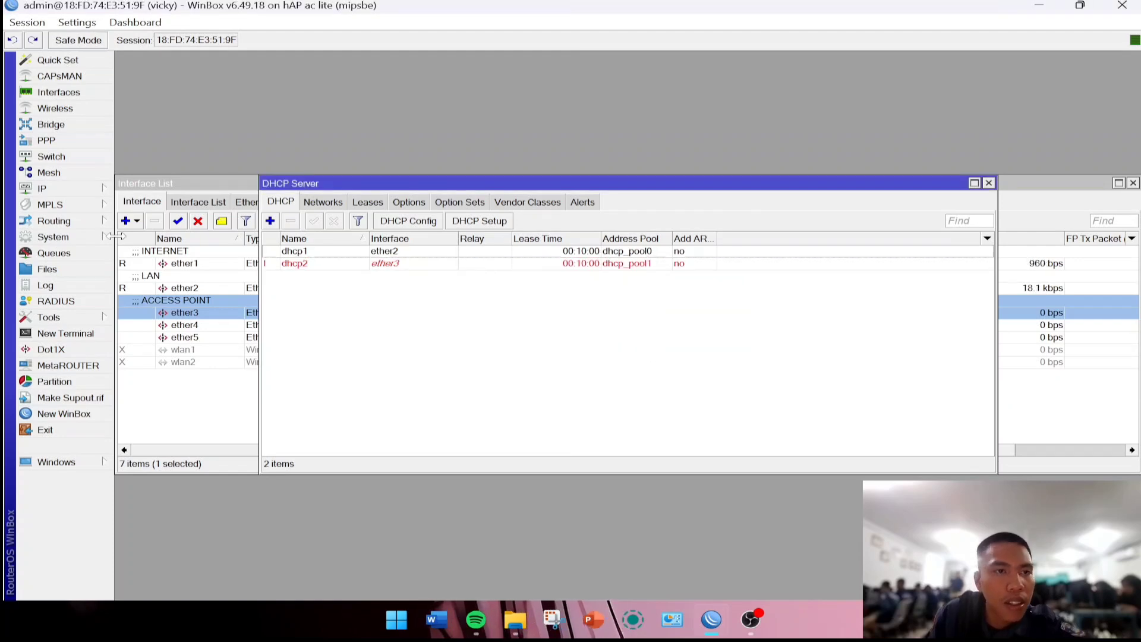
{"action": "left_click", "coordinate": [44, 189]}
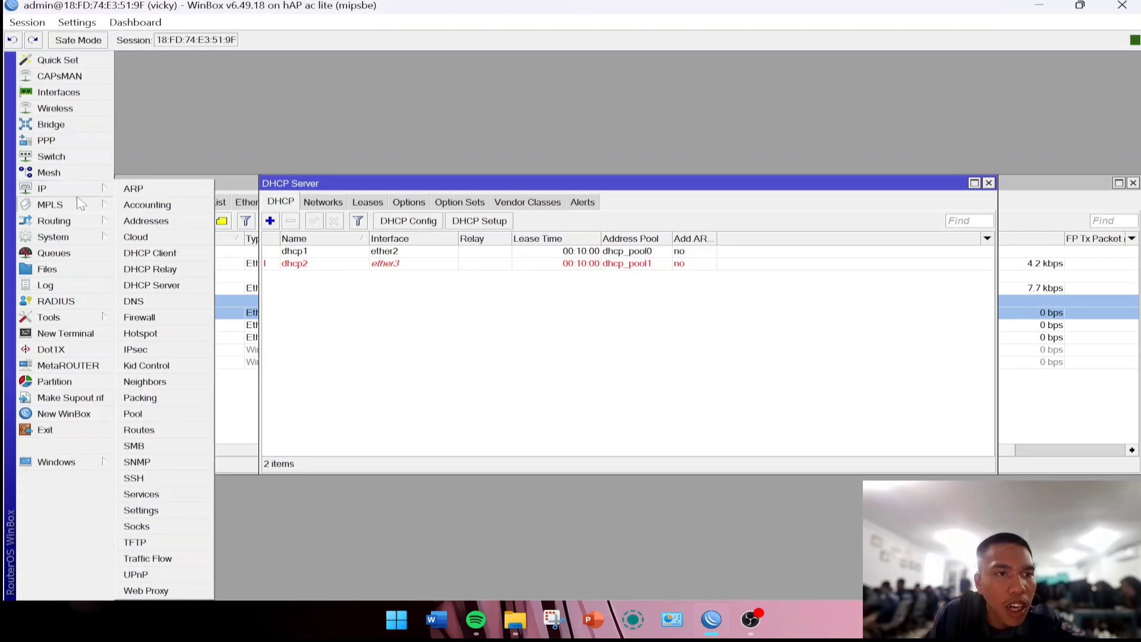
Set the router's DNS server to 8.8.8.8 and close DNS Settings.
{"action": "left_click", "coordinate": [158, 306]}
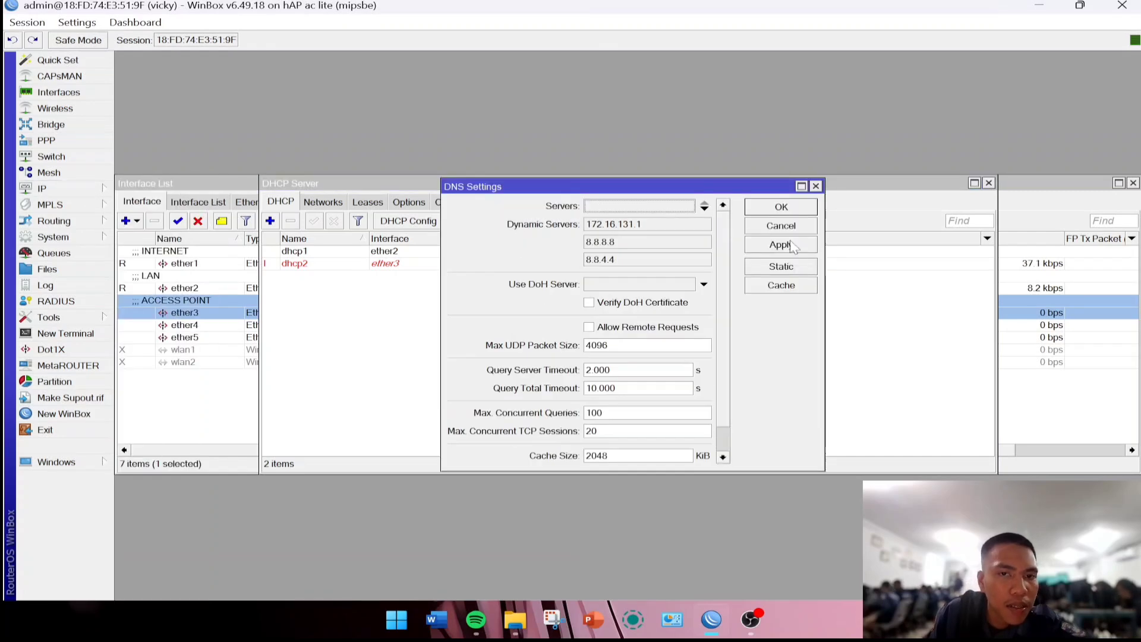
{"action": "double_click", "coordinate": [615, 207]}
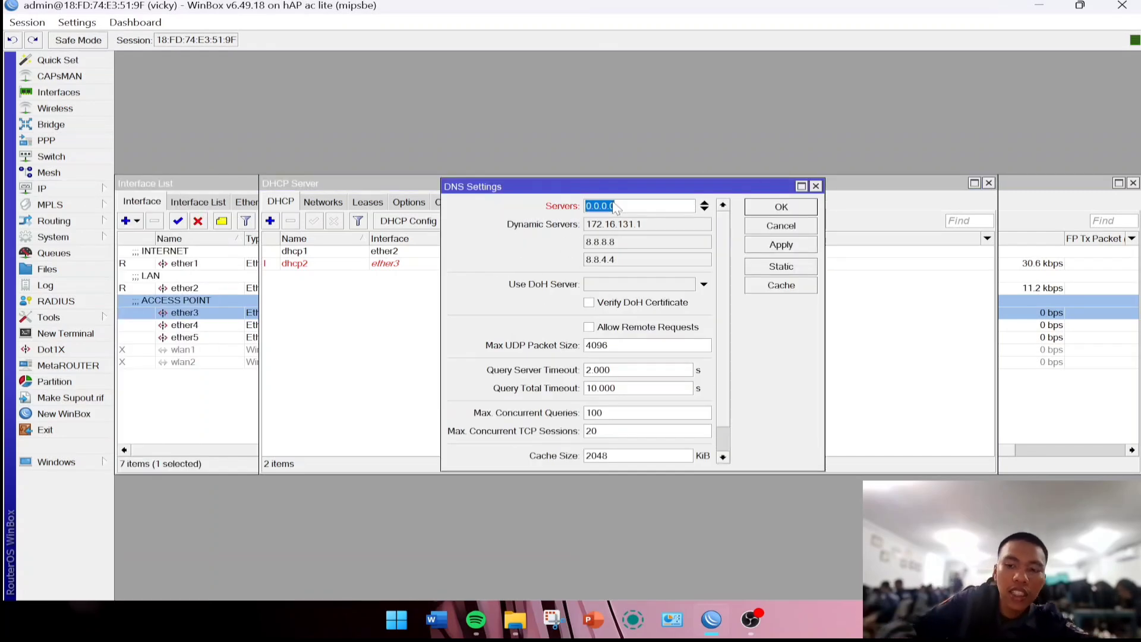
{"action": "key", "text": "BackSpace"}
{"action": "type", "text": "8"}
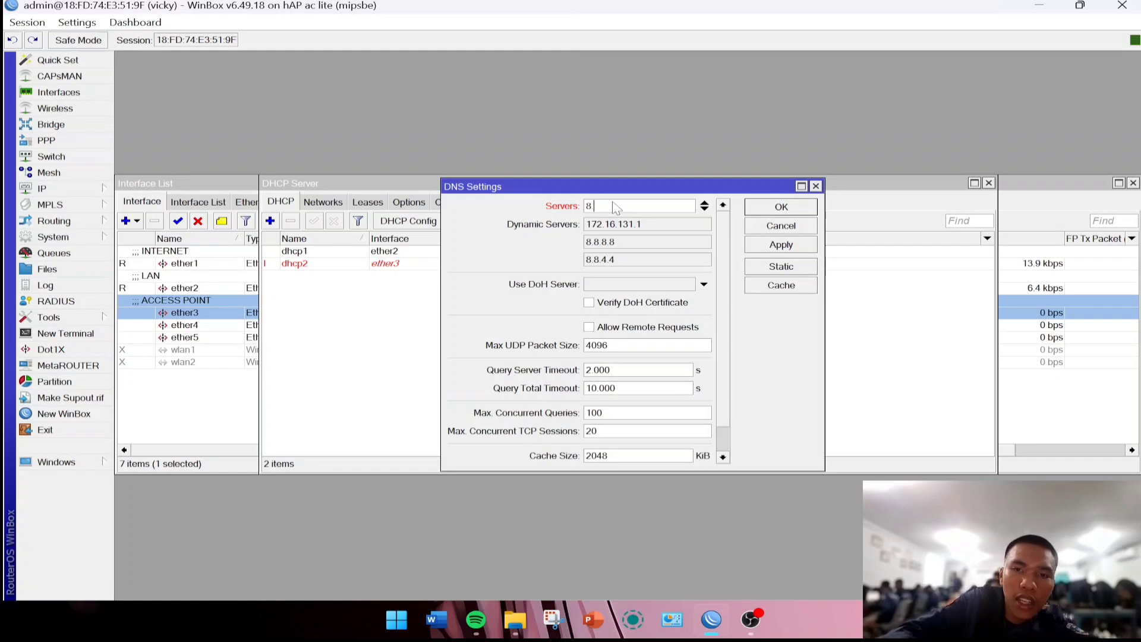
{"action": "type", "text": ".8.8.8"}
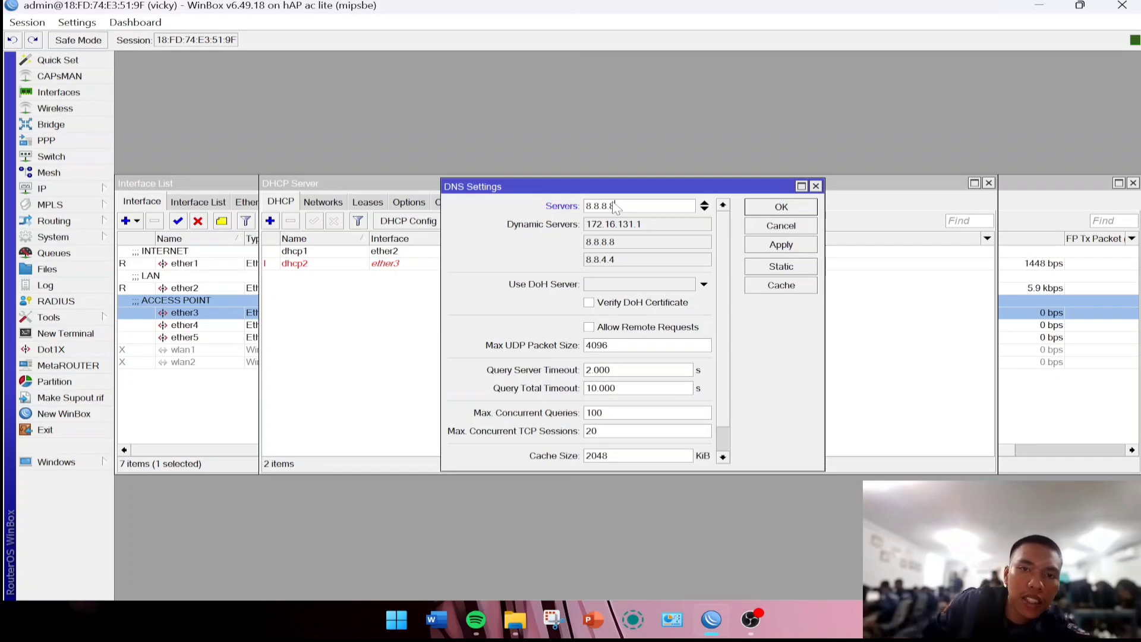
{"action": "left_click", "coordinate": [804, 246]}
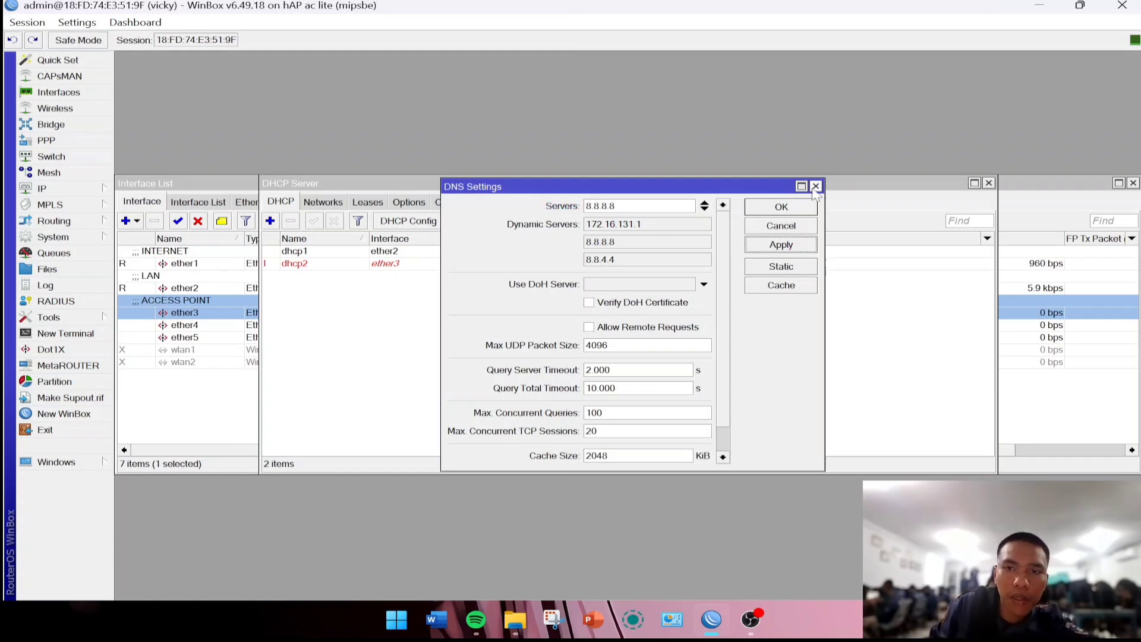
{"action": "left_click", "coordinate": [780, 208]}
Create a new srcnat NAT rule matching out-interface ether1.
{"action": "left_click", "coordinate": [77, 189]}
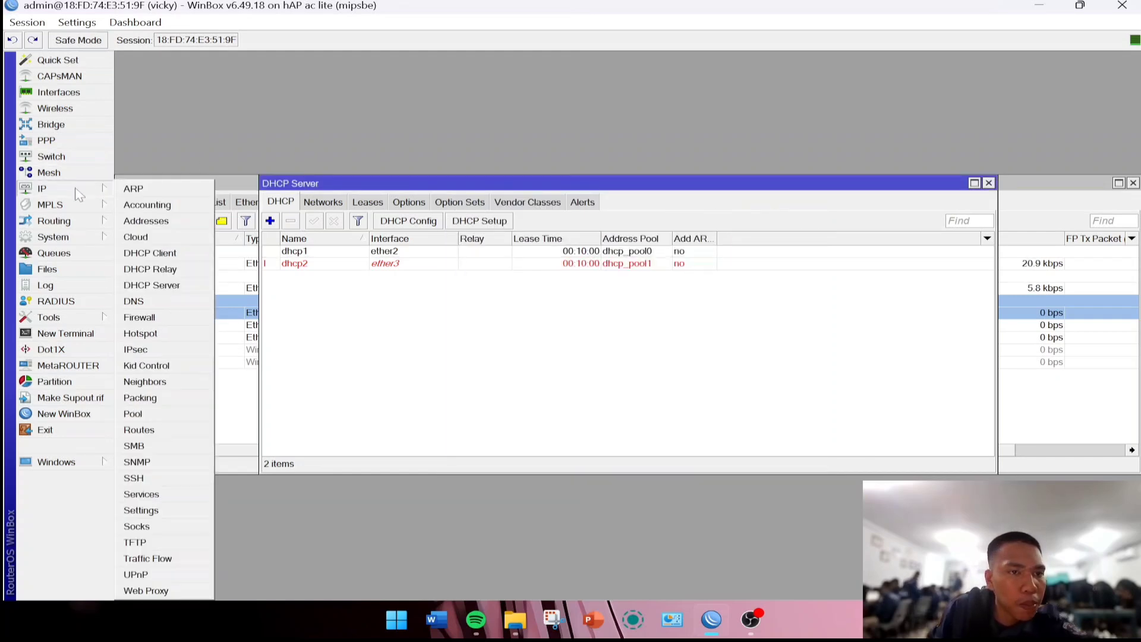
{"action": "left_click", "coordinate": [184, 319]}
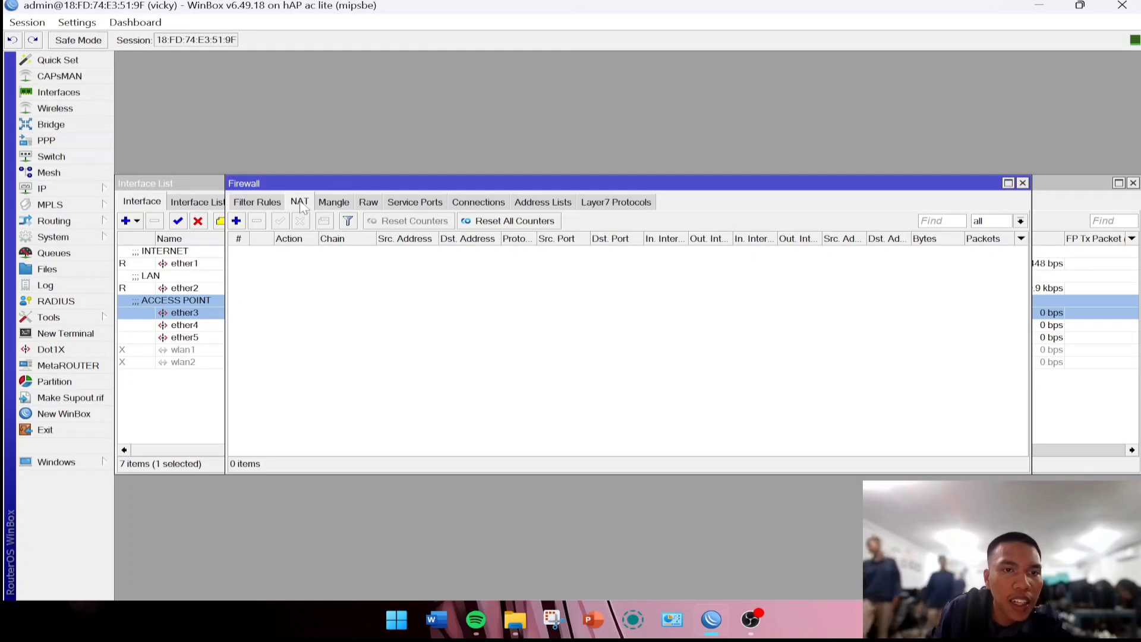
{"action": "left_click", "coordinate": [241, 225]}
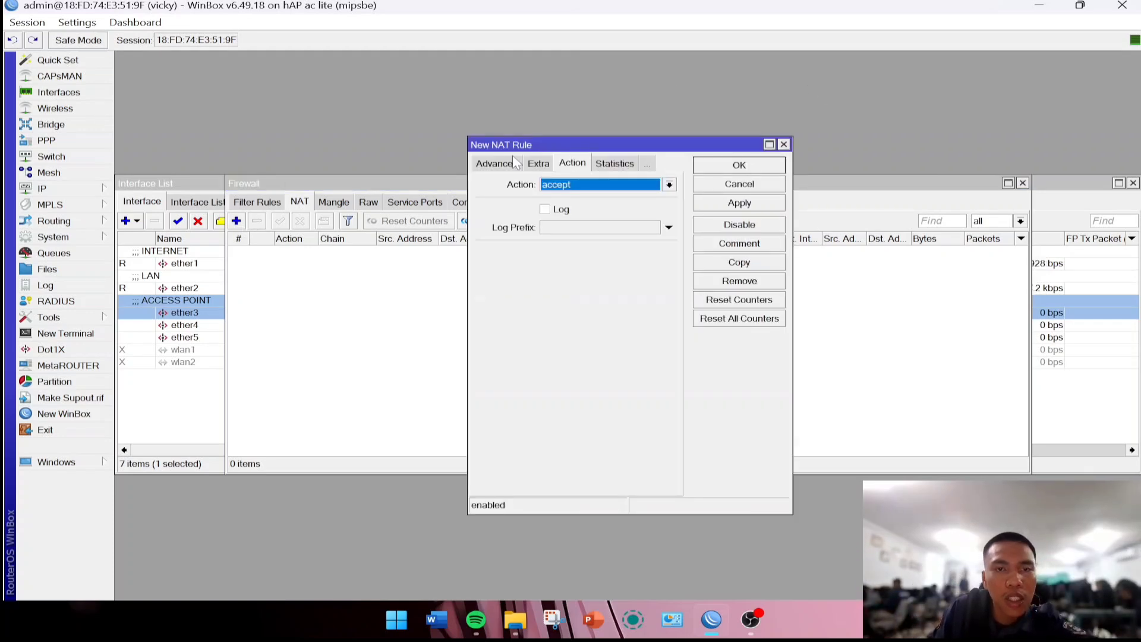
{"action": "left_click", "coordinate": [497, 163]}
{"action": "left_click", "coordinate": [493, 163]}
{"action": "left_click", "coordinate": [597, 185]}
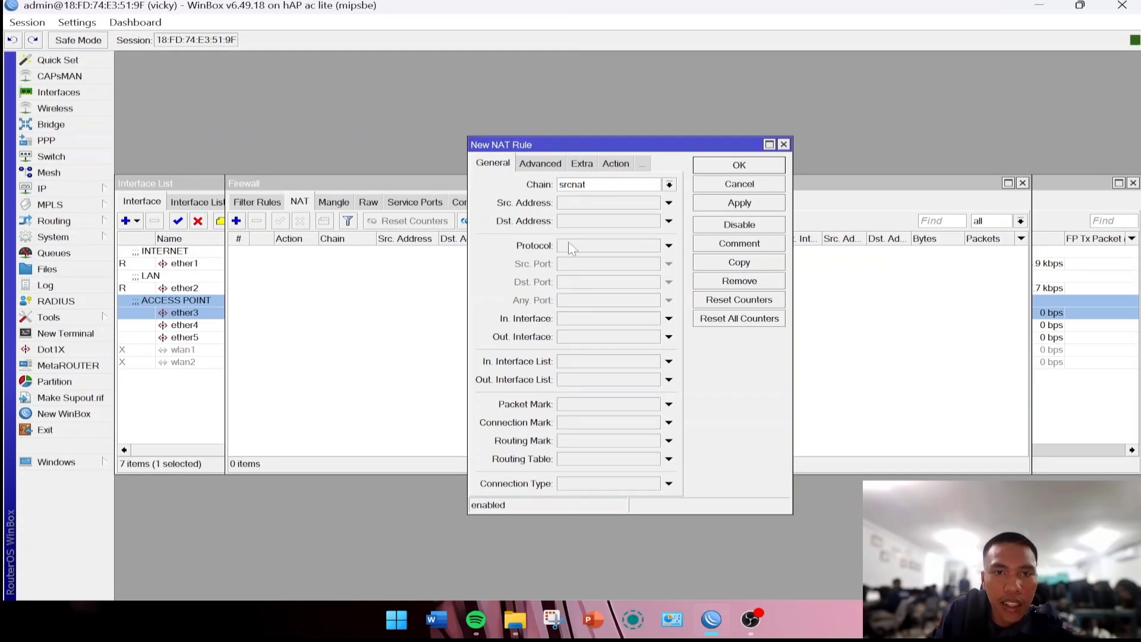
{"action": "left_click", "coordinate": [575, 337]}
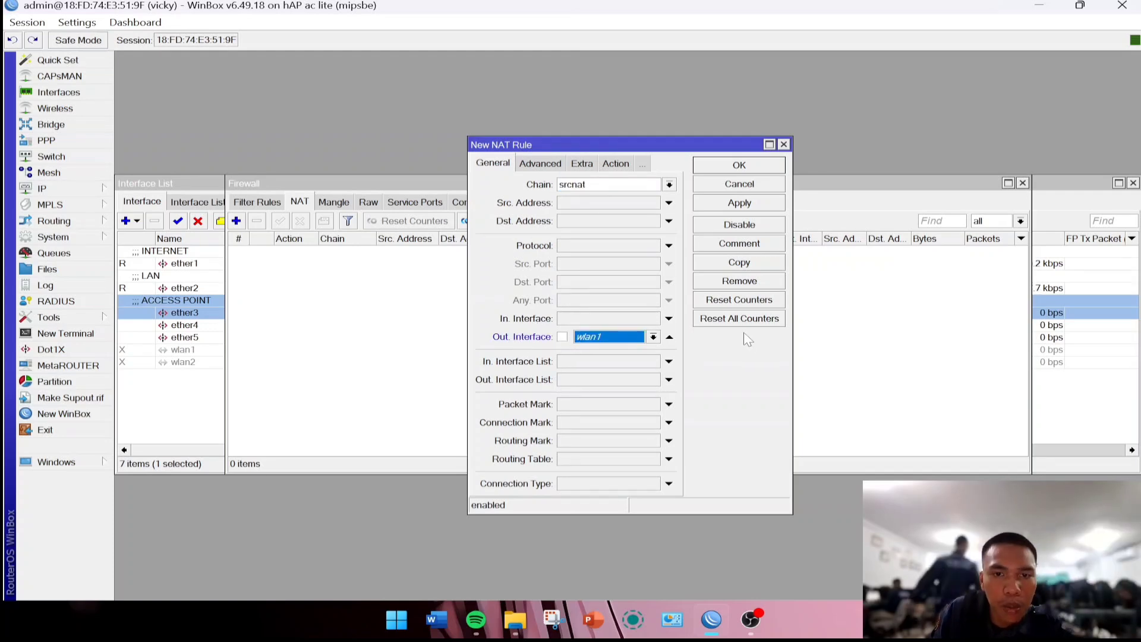
{"action": "left_click", "coordinate": [653, 337]}
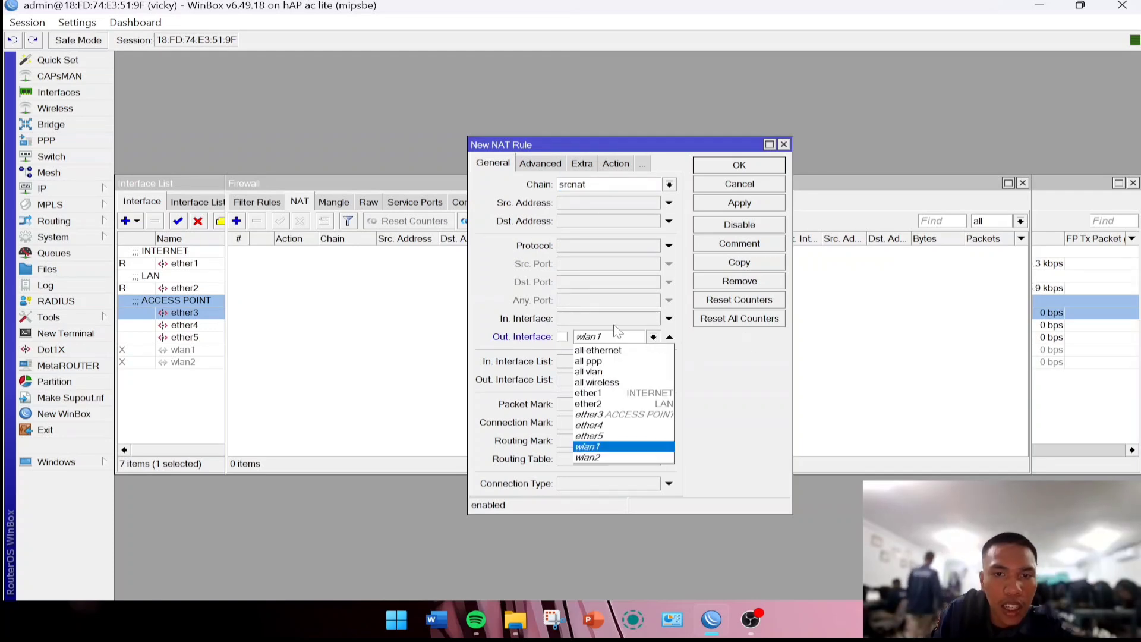
{"action": "left_click", "coordinate": [591, 393]}
Set the NAT rule's action to masquerade and save it.
{"action": "left_click", "coordinate": [582, 164]}
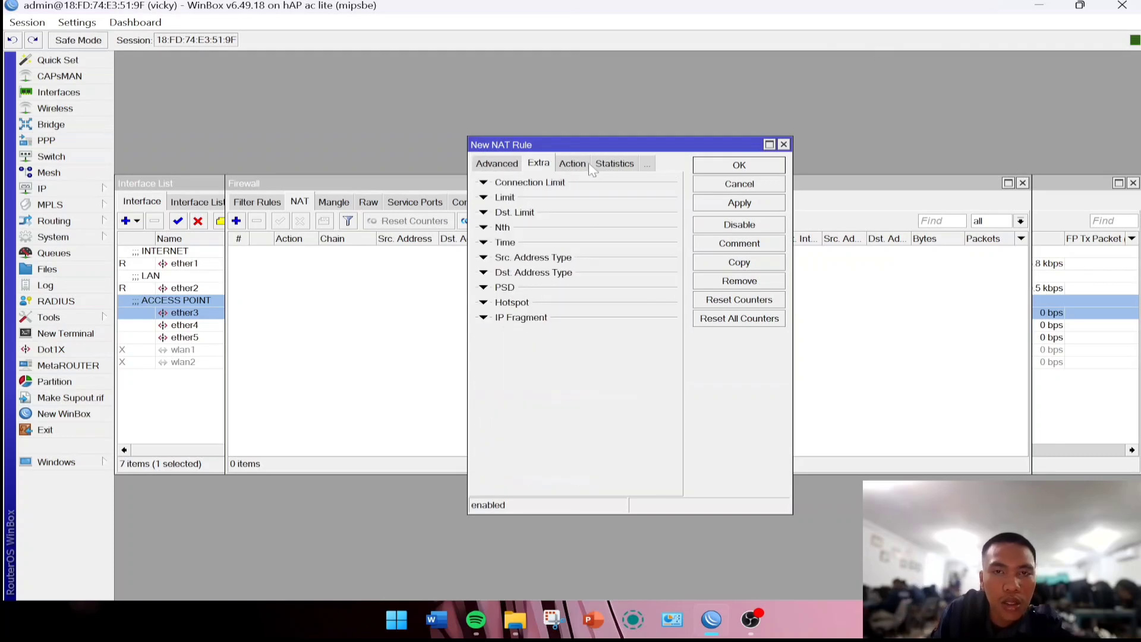
{"action": "left_click", "coordinate": [584, 156]}
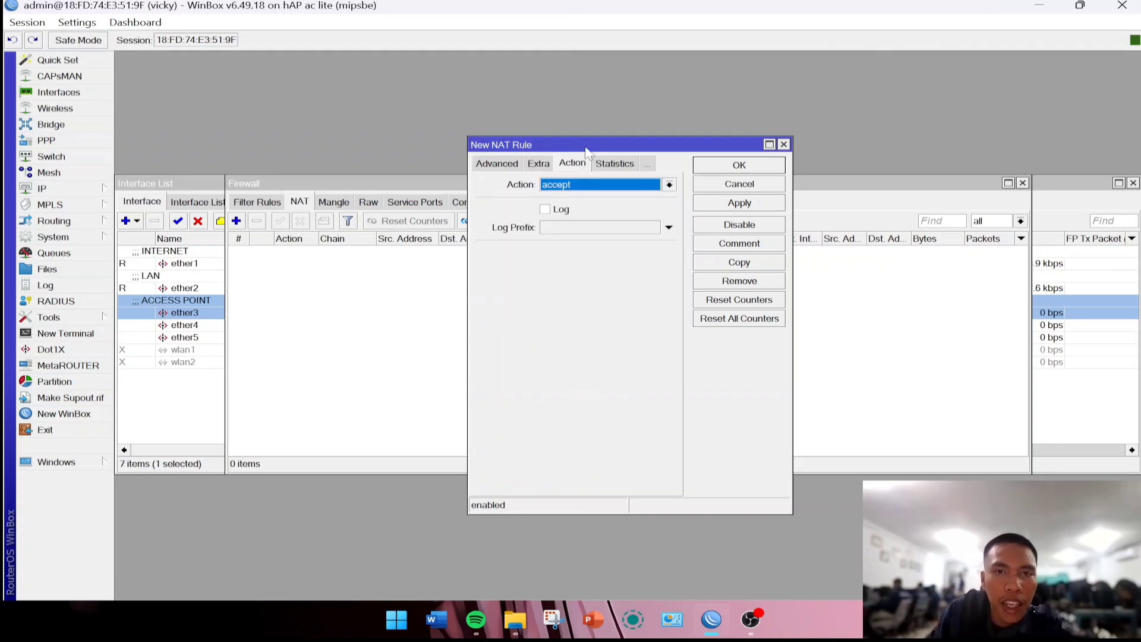
{"action": "left_click", "coordinate": [574, 185]}
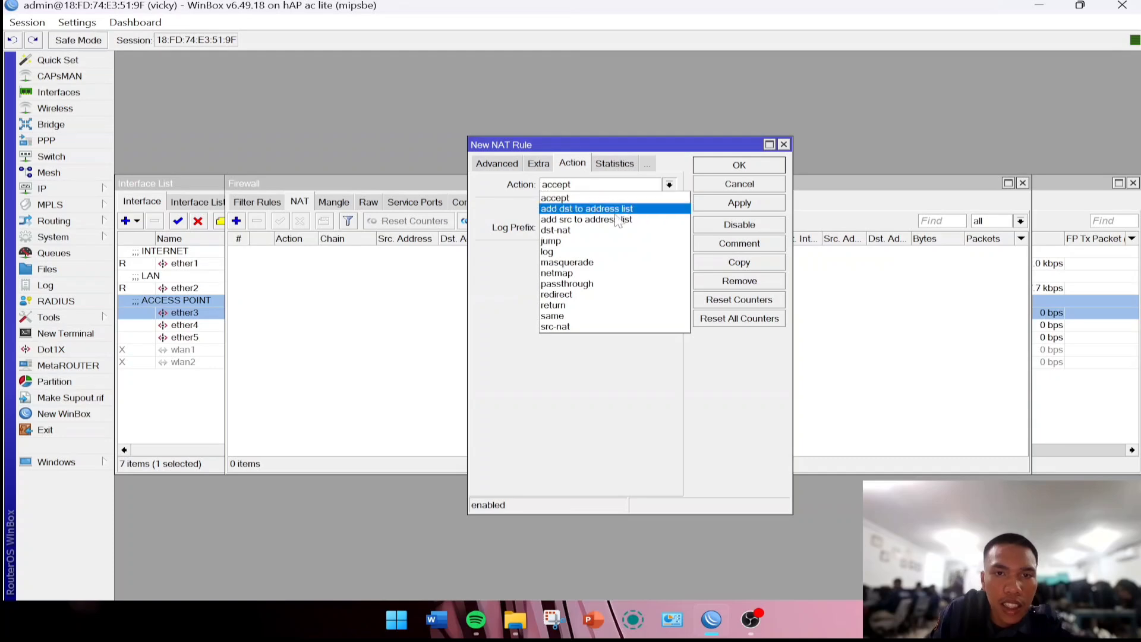
{"action": "left_click", "coordinate": [594, 263]}
{"action": "left_click", "coordinate": [740, 203]}
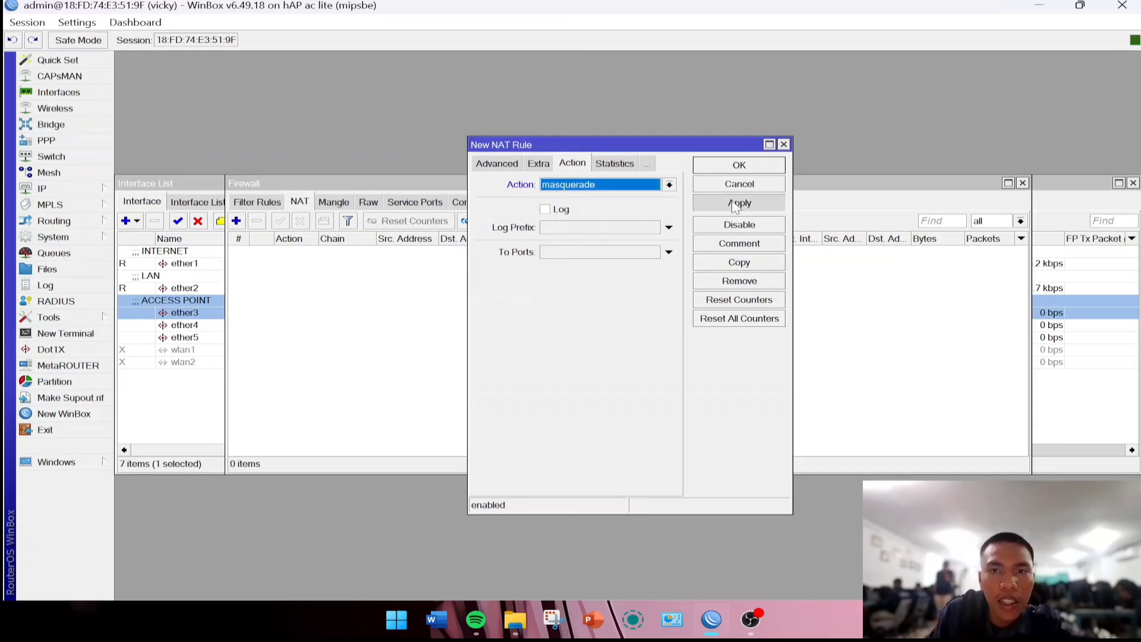
{"action": "left_click", "coordinate": [735, 164]}
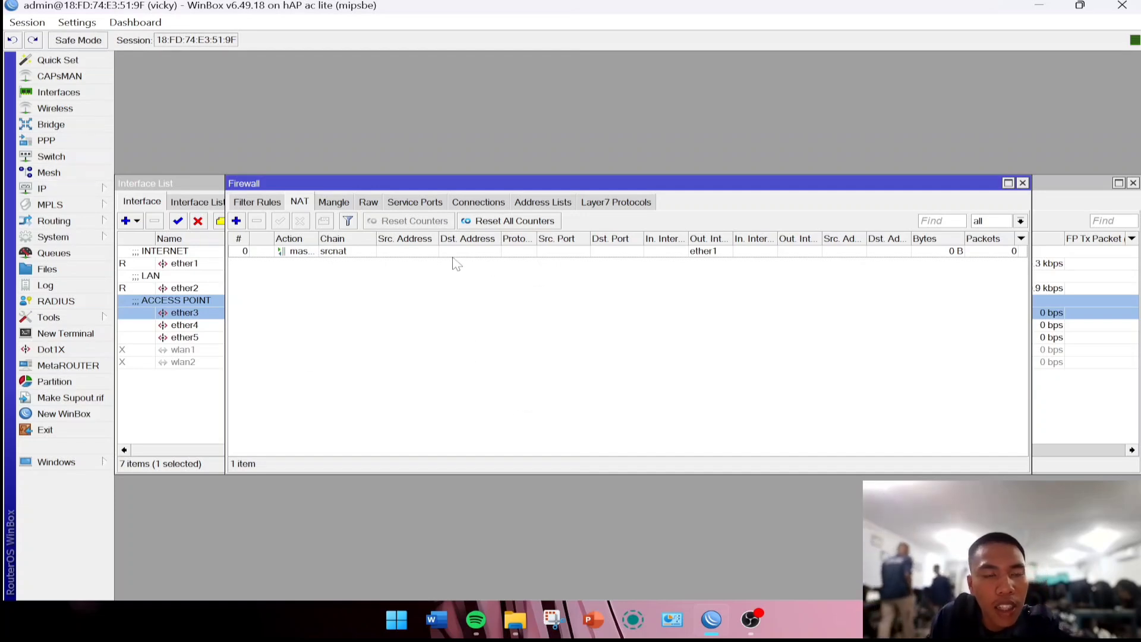
Start Hotspot Setup on ether3, accepting default address, pool, no certificate, no SMTP, DNS 8.8.8.8.
{"action": "left_click", "coordinate": [100, 195]}
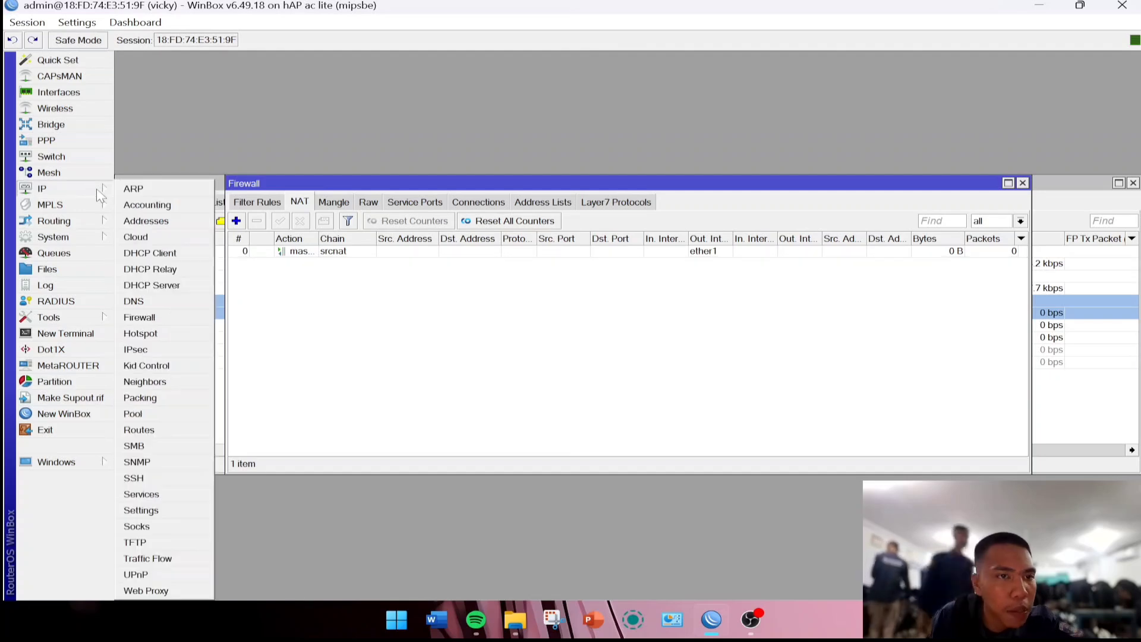
{"action": "left_click", "coordinate": [189, 331]}
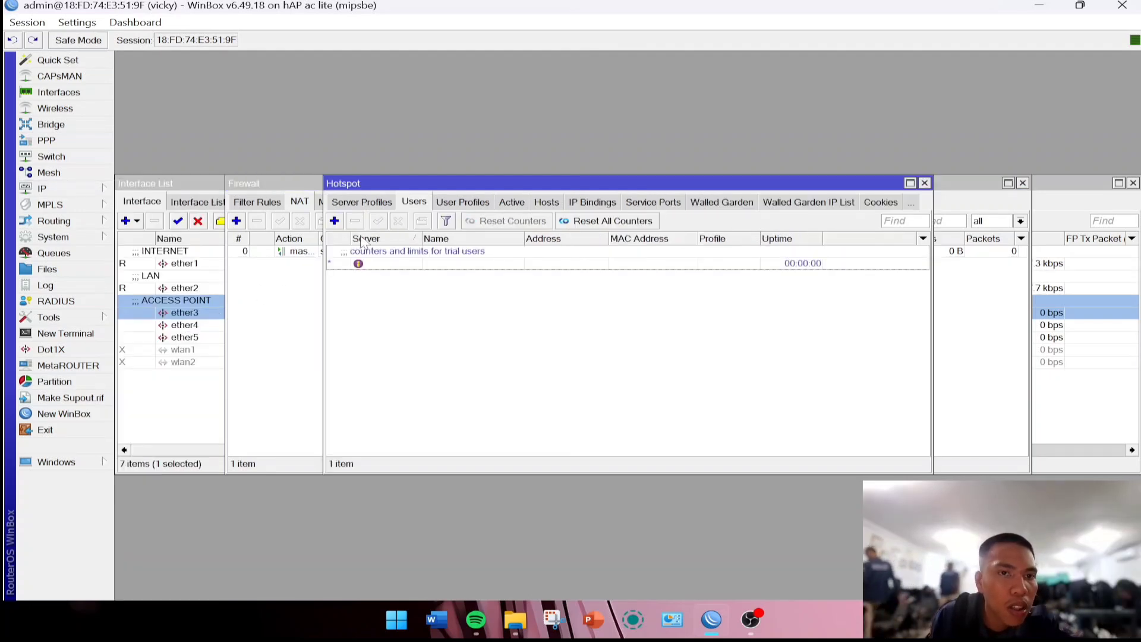
{"action": "left_click", "coordinate": [388, 205]}
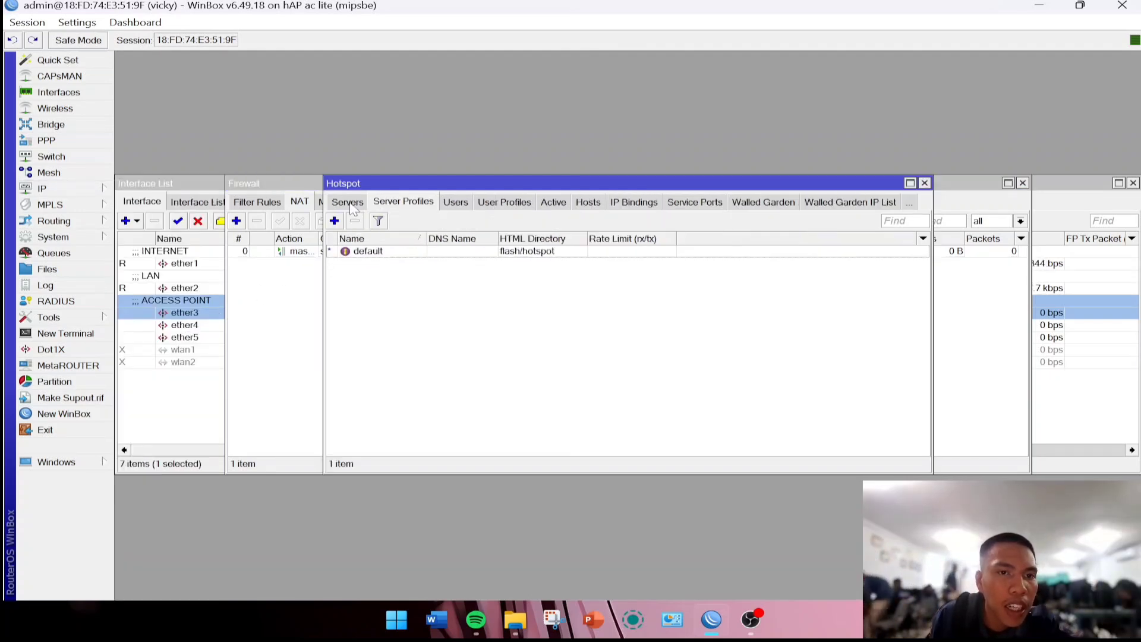
{"action": "left_click", "coordinate": [351, 204]}
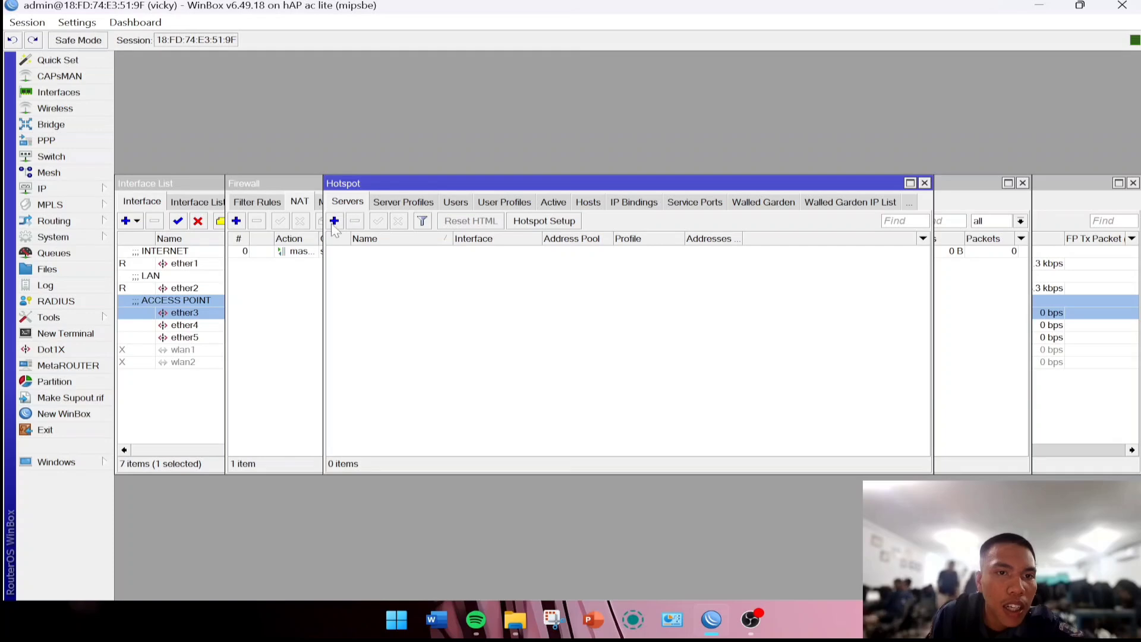
{"action": "left_click", "coordinate": [545, 222]}
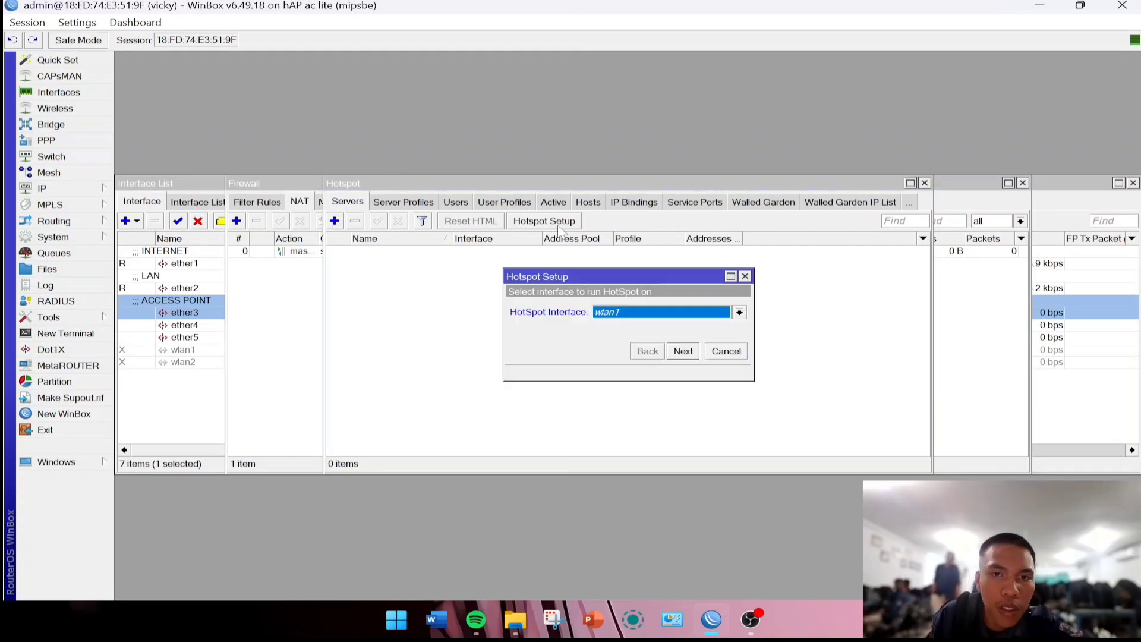
{"action": "left_click", "coordinate": [640, 318]}
{"action": "left_click", "coordinate": [669, 349]}
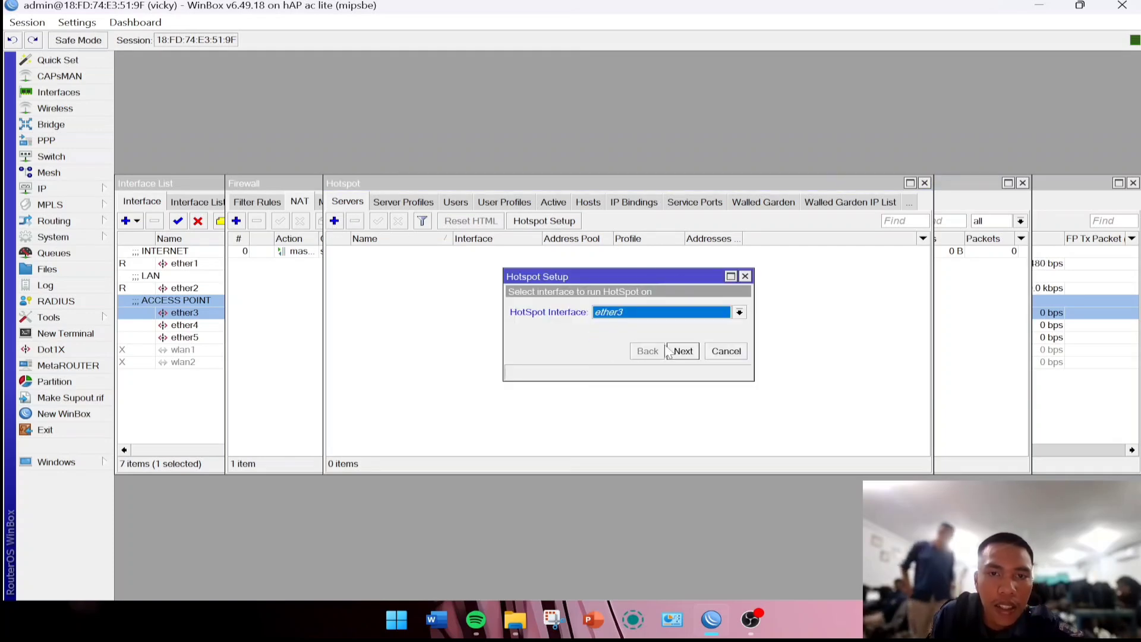
{"action": "left_click", "coordinate": [670, 351]}
{"action": "left_click", "coordinate": [678, 350]}
{"action": "left_click", "coordinate": [682, 351]}
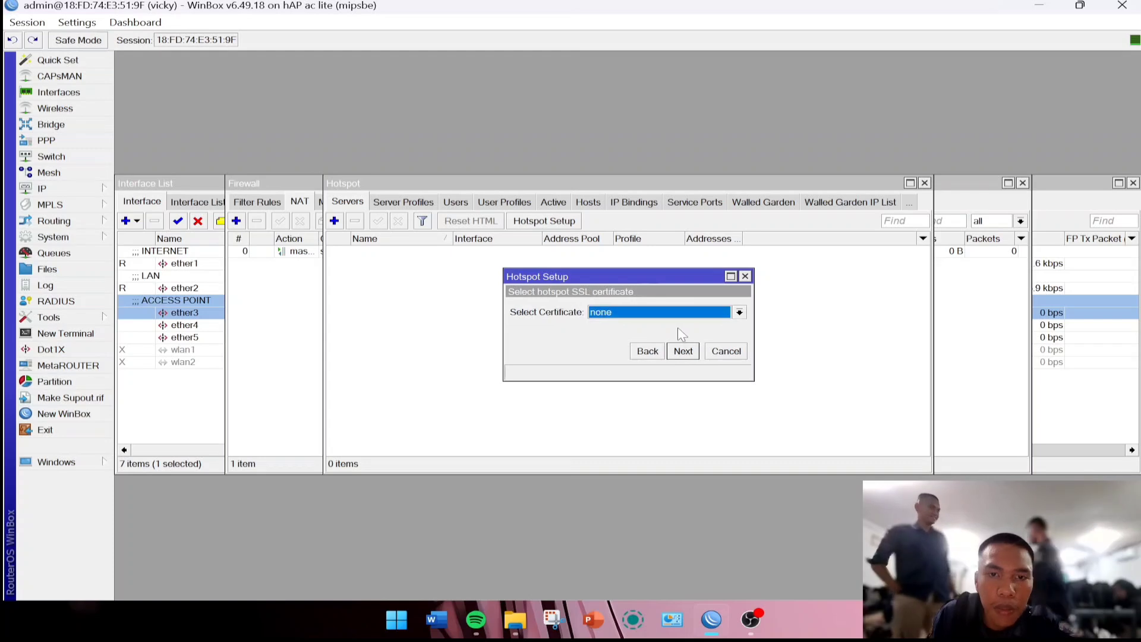
{"action": "left_click", "coordinate": [684, 350]}
{"action": "left_click", "coordinate": [685, 350]}
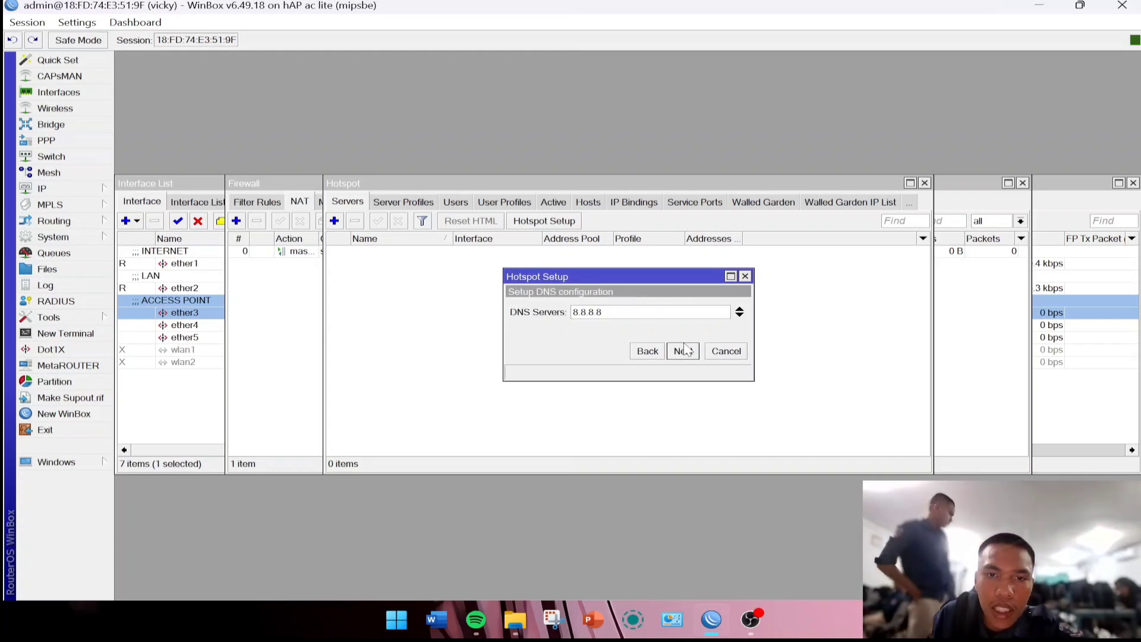
{"action": "left_click", "coordinate": [687, 350]}
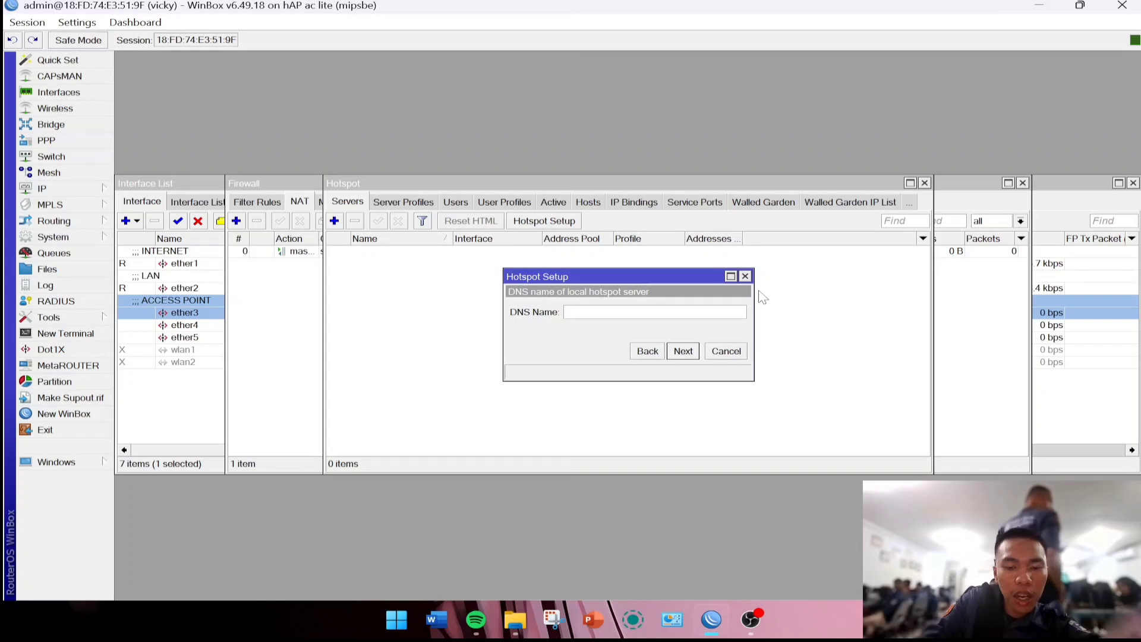
Set the hotspot DNS name to 'vicky net', keep the suggested user with a password, and finish.
{"action": "type", "text": "VICK"}
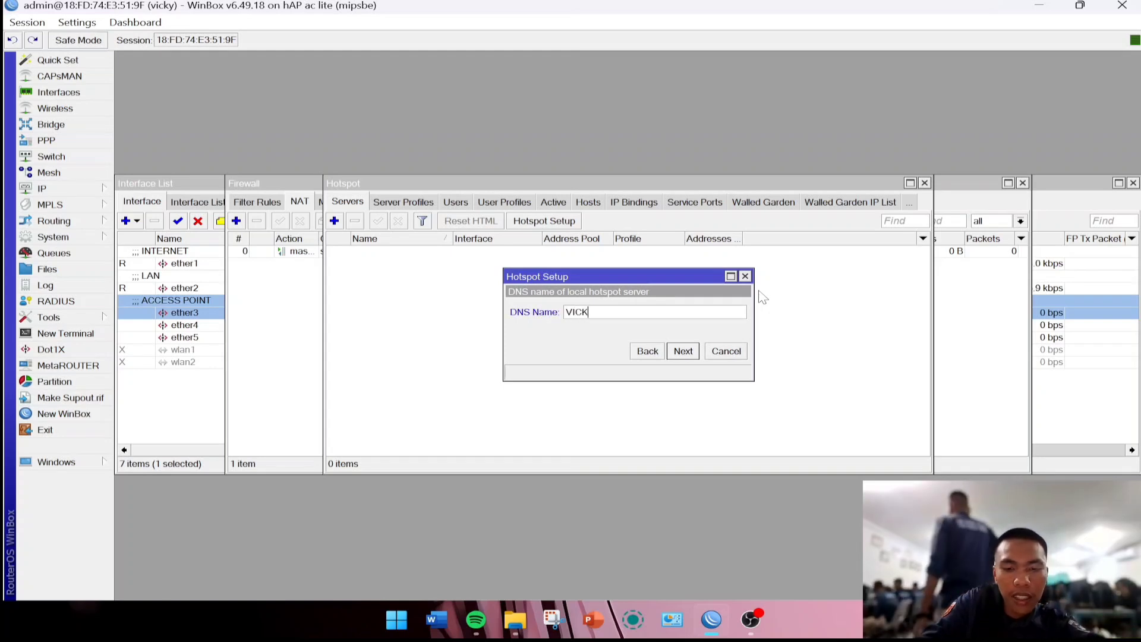
{"action": "type", "text": "Y NET"}
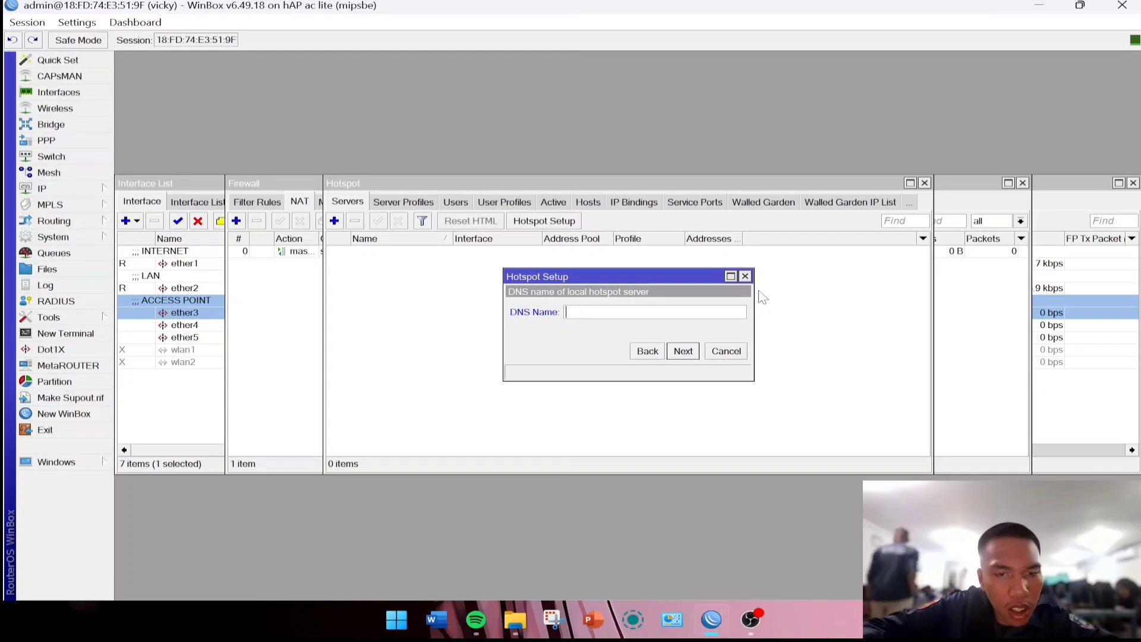
{"action": "key", "text": "Caps_Lock"}
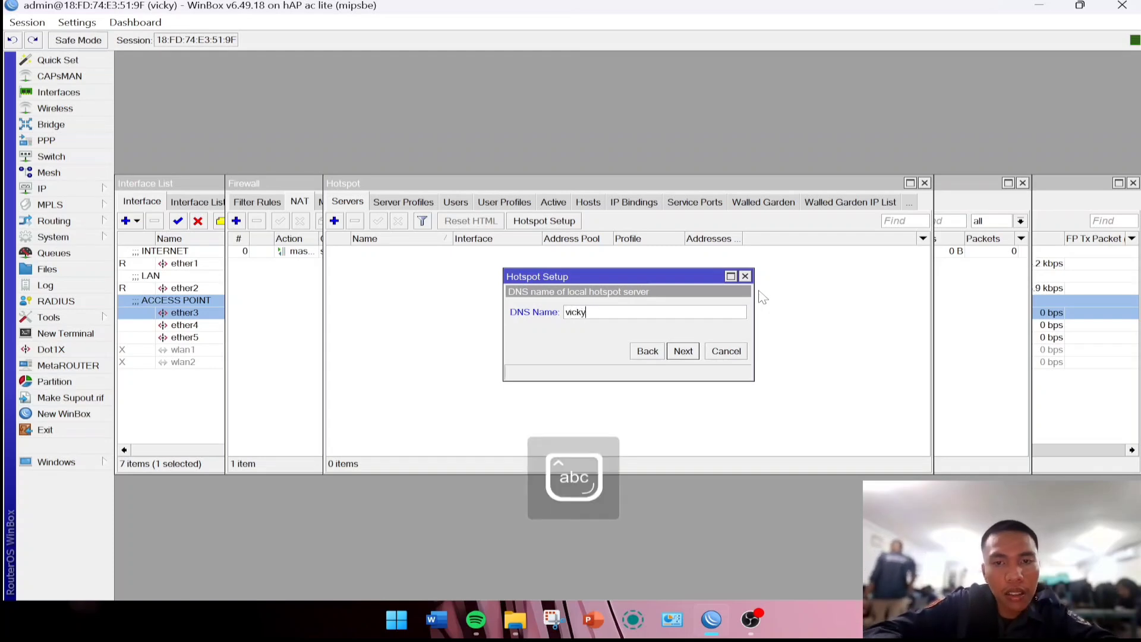
{"action": "type", "text": "vicky net"}
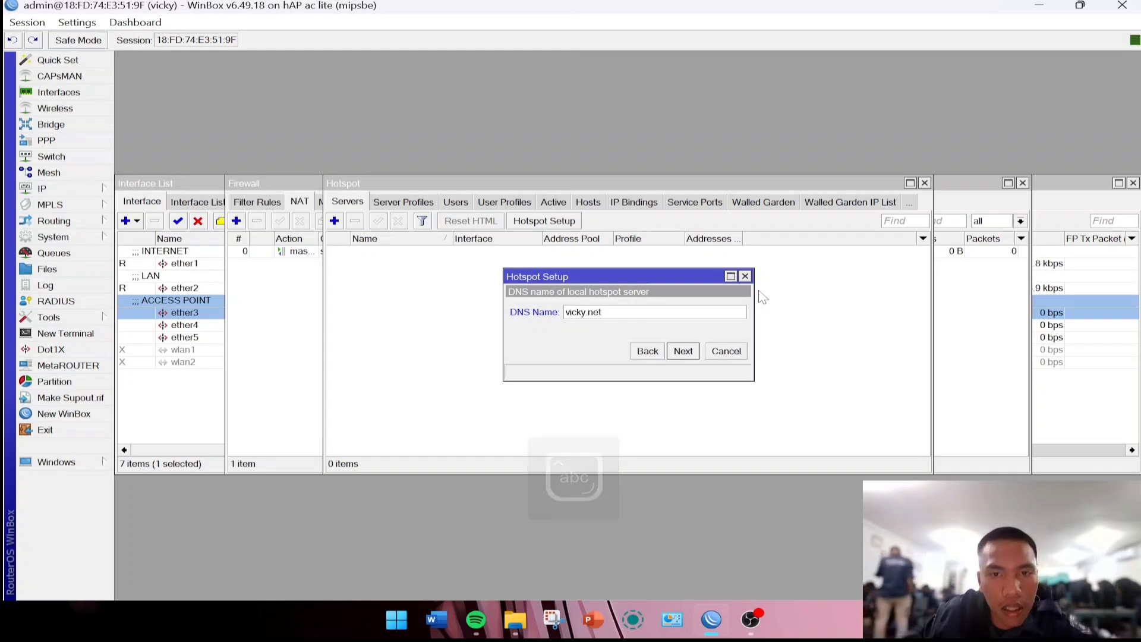
{"action": "left_click", "coordinate": [688, 354]}
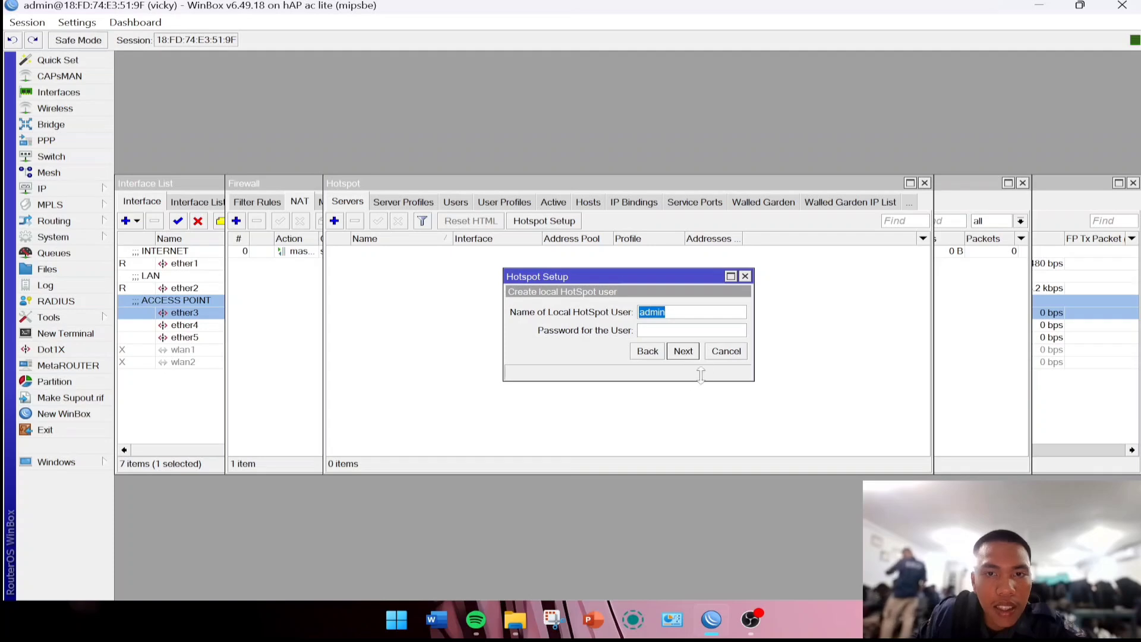
{"action": "key", "text": "End"}
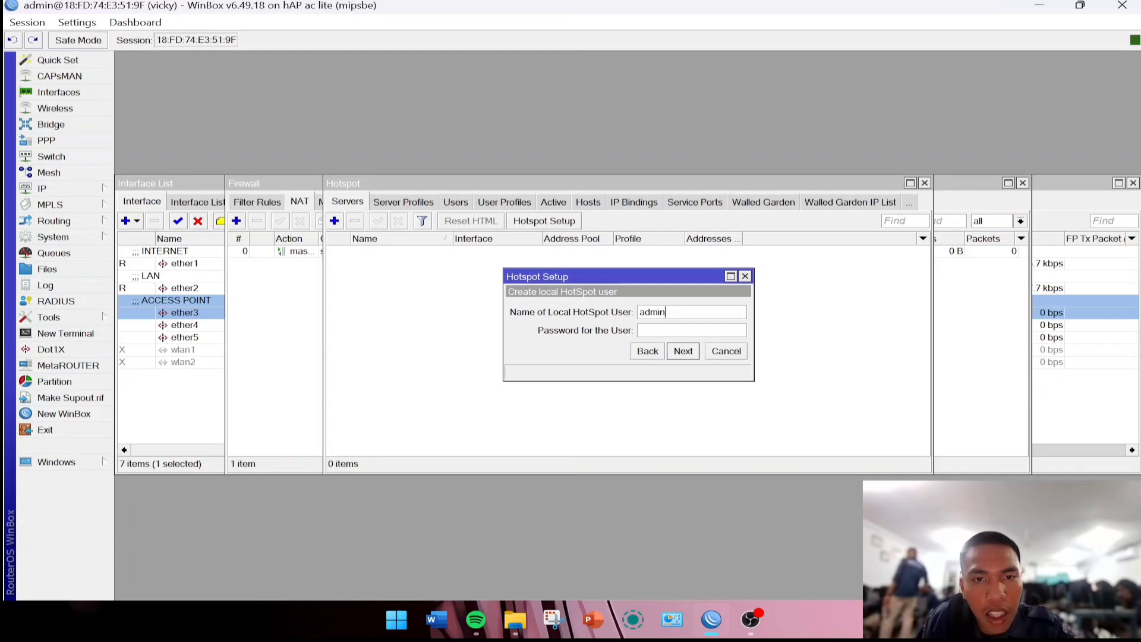
{"action": "key", "text": "Tab"}
{"action": "type", "text": "1"}
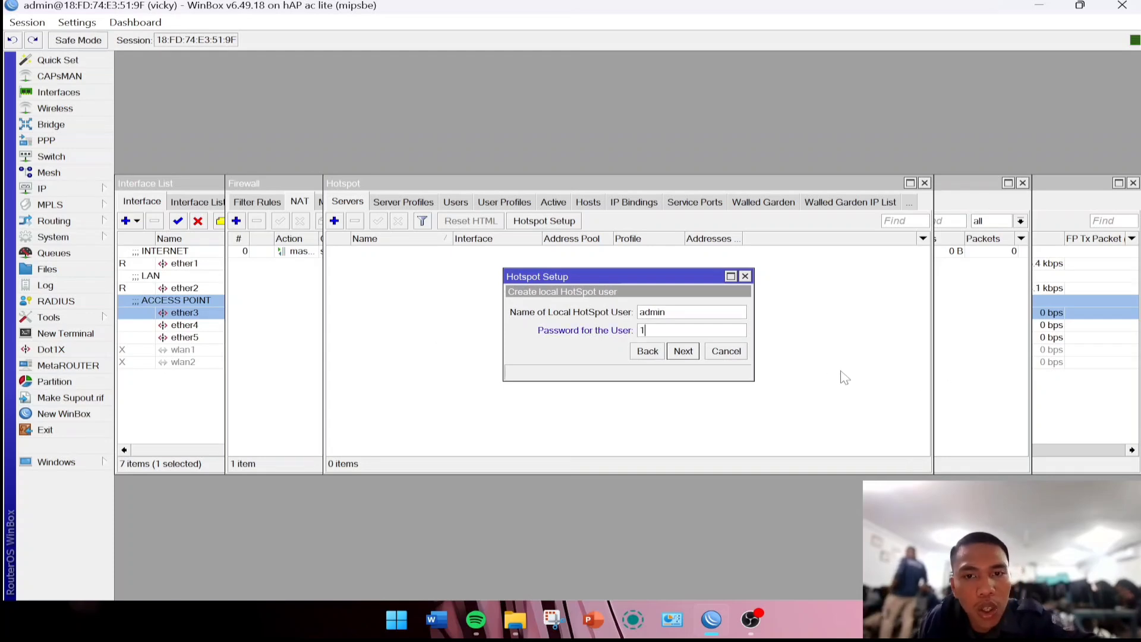
{"action": "left_click", "coordinate": [685, 352]}
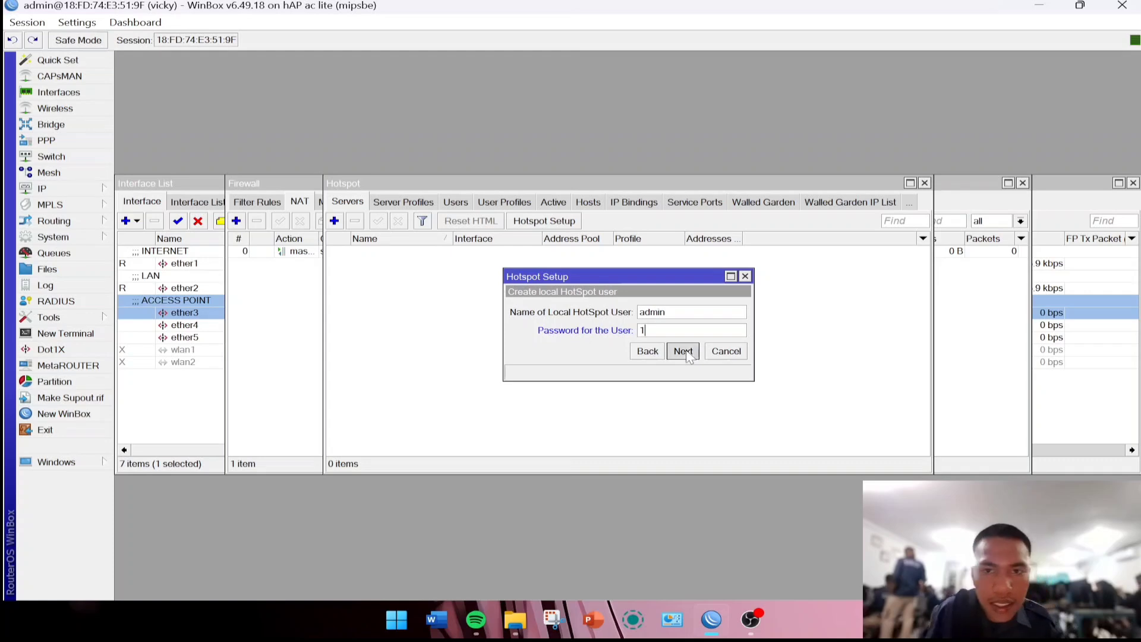
{"action": "left_click", "coordinate": [635, 320]}
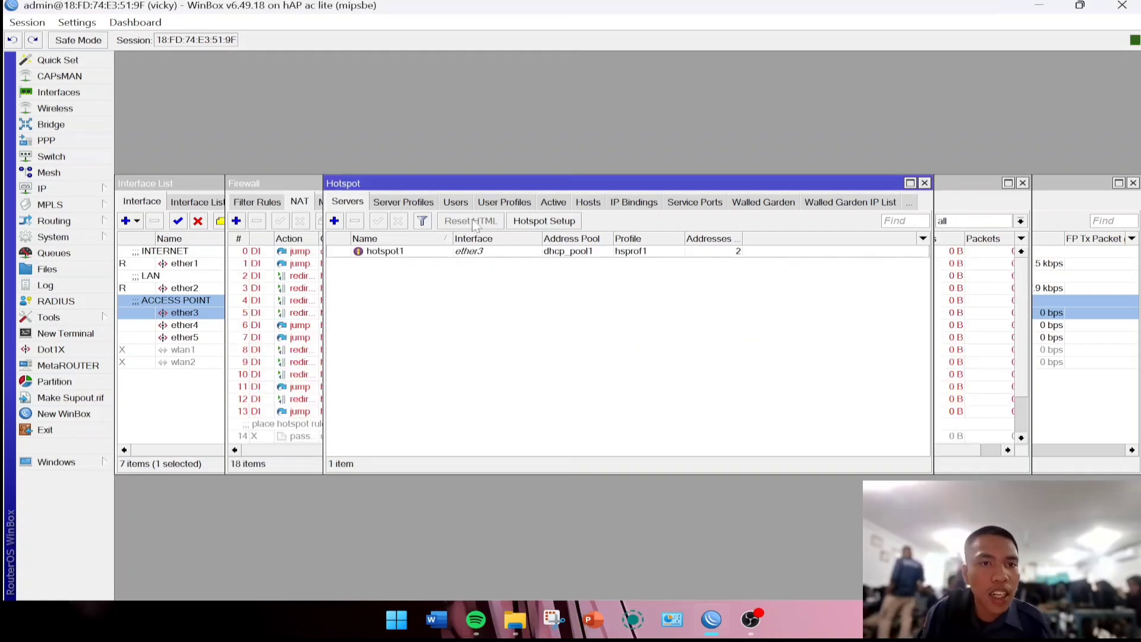
Enable Use RADIUS on server profile hsprof1, then start a new user in the hotspot Users list.
{"action": "left_click", "coordinate": [399, 203]}
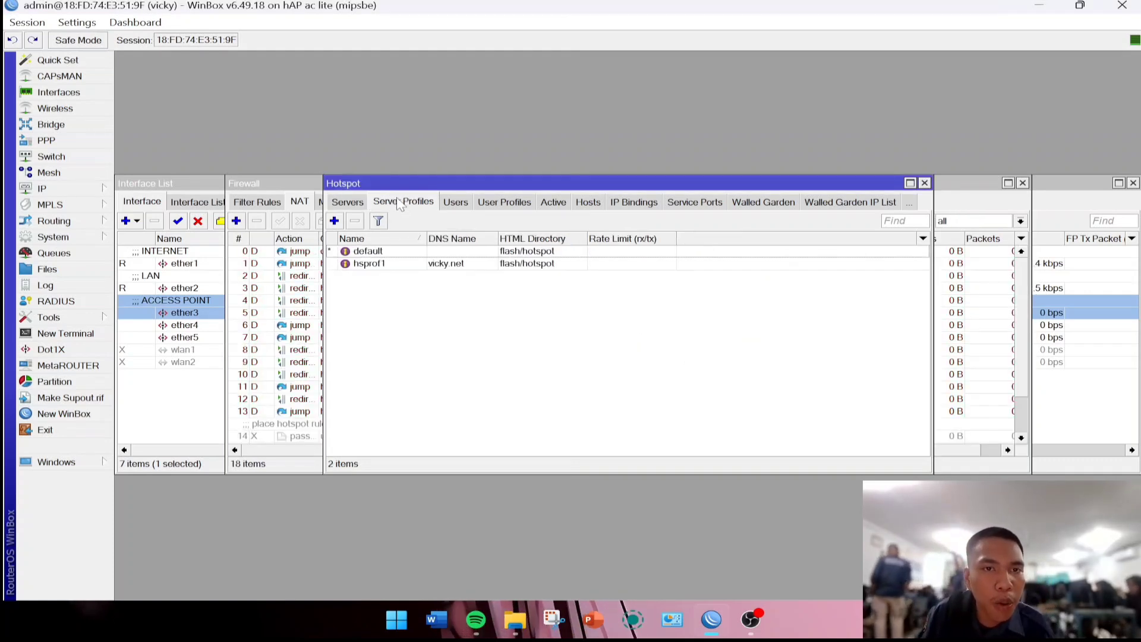
{"action": "left_click", "coordinate": [443, 264]}
{"action": "double_click", "coordinate": [456, 268]}
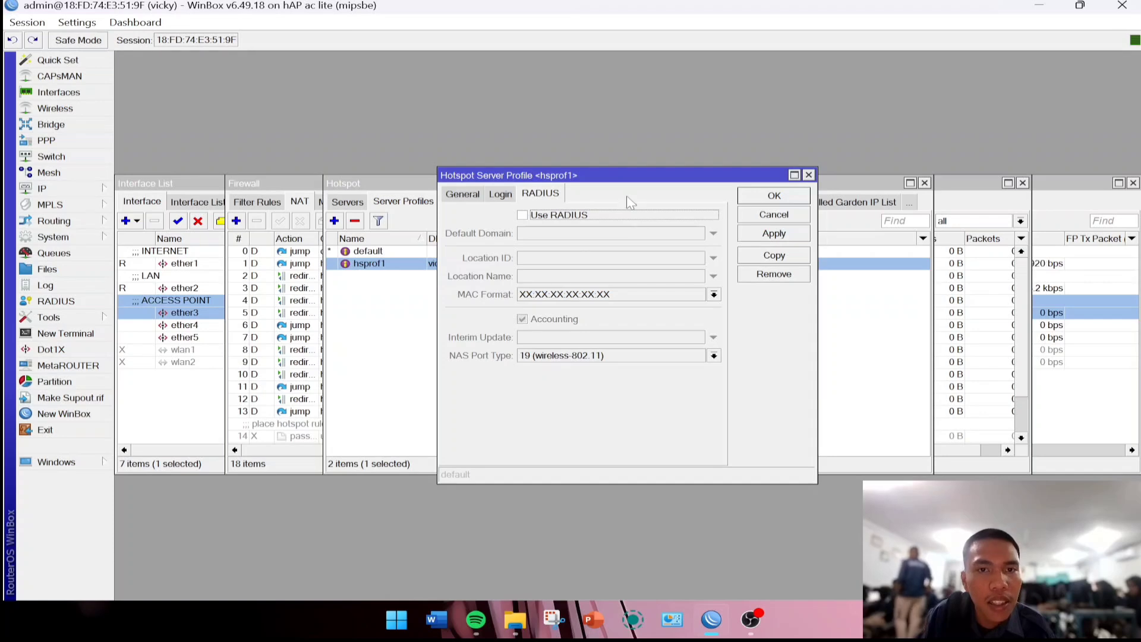
{"action": "left_click", "coordinate": [462, 195]}
{"action": "left_click", "coordinate": [525, 195]}
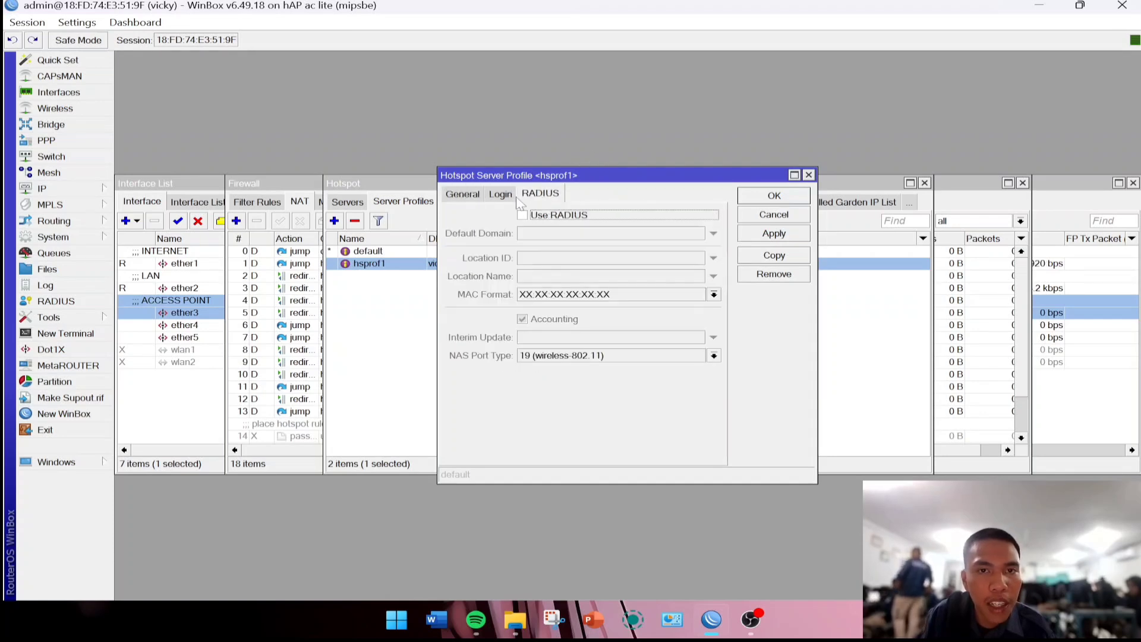
{"action": "left_click", "coordinate": [523, 216]}
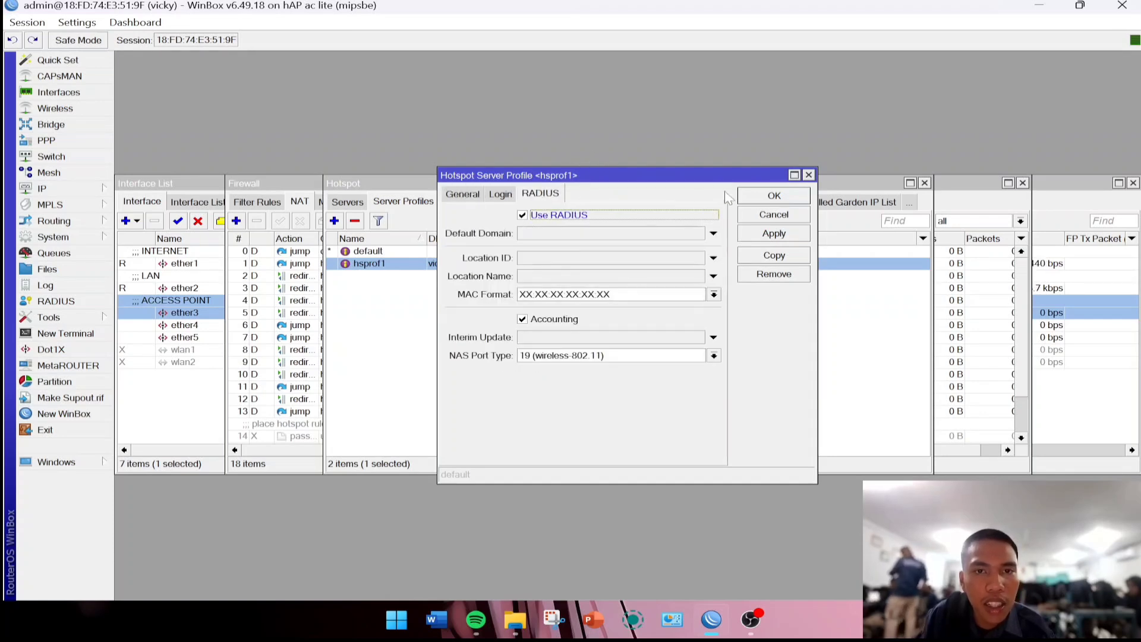
{"action": "left_click", "coordinate": [742, 235]}
{"action": "left_click", "coordinate": [771, 195]}
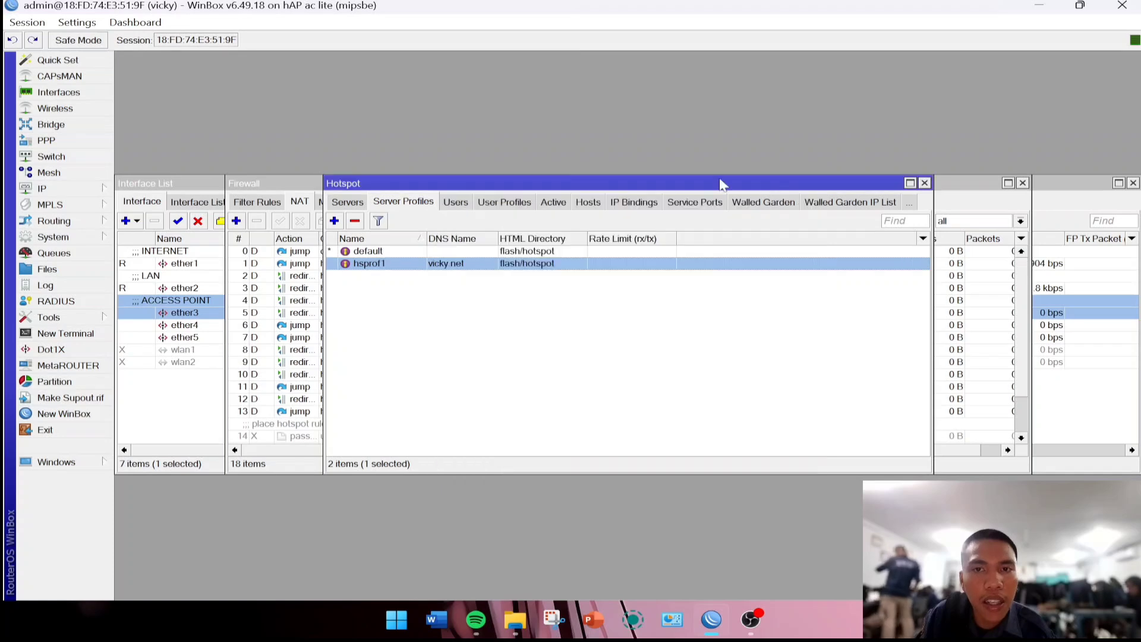
{"action": "left_click", "coordinate": [454, 203]}
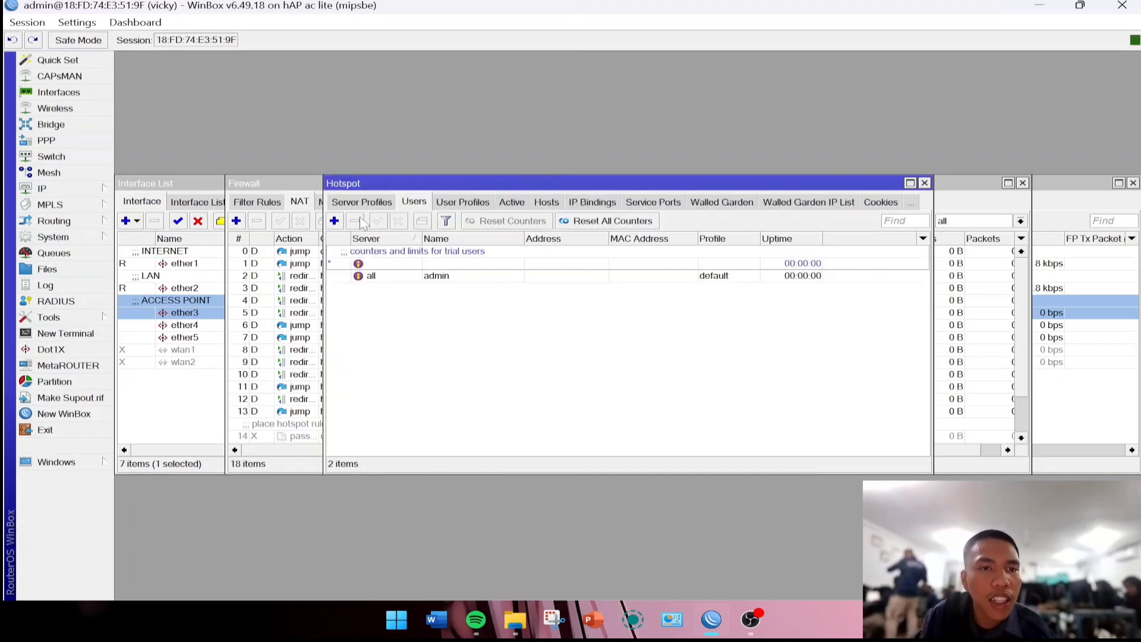
{"action": "left_click", "coordinate": [334, 221]}
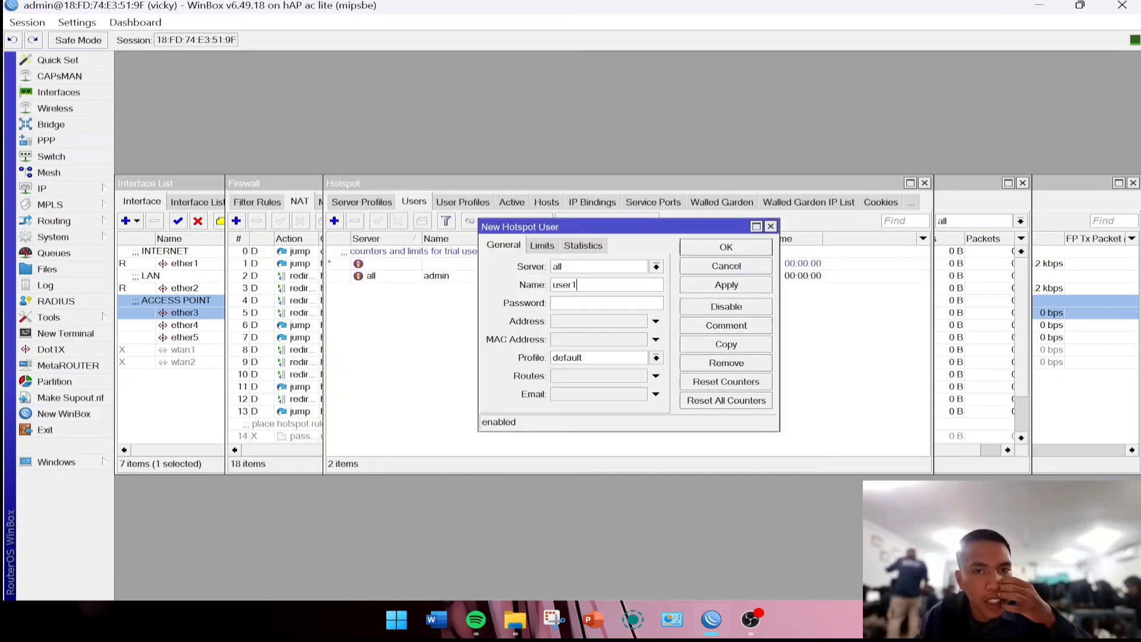
Rename the new hotspot user to 1 and save it with server all and the default profile.
{"action": "double_click", "coordinate": [561, 285]}
{"action": "key", "text": "BackSpace"}
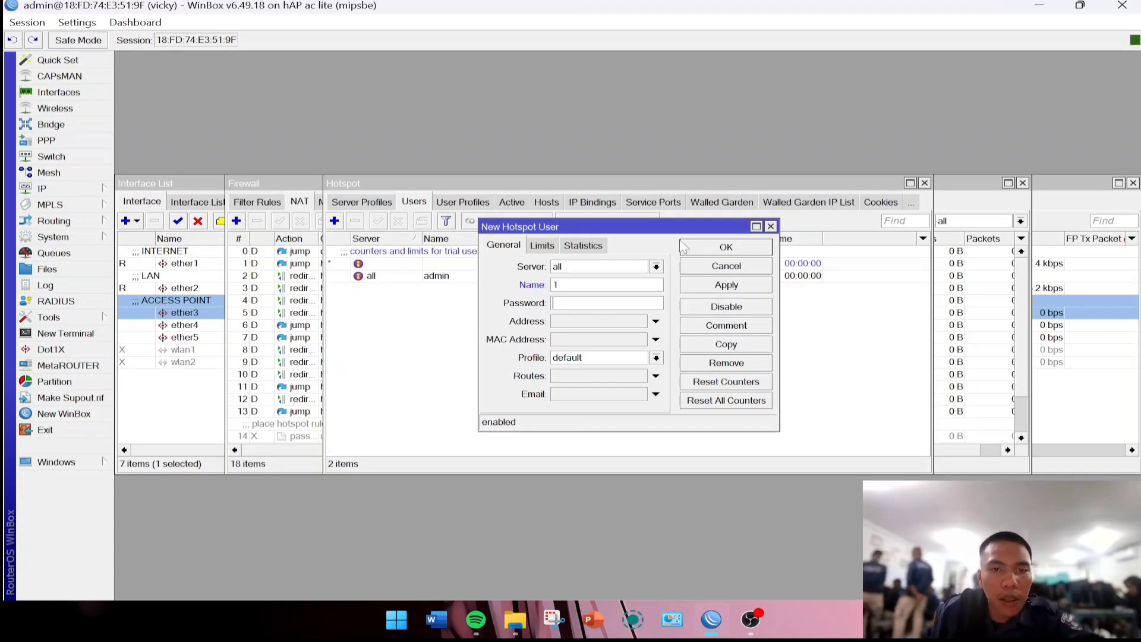
{"action": "left_click", "coordinate": [727, 285]}
{"action": "left_click", "coordinate": [727, 247]}
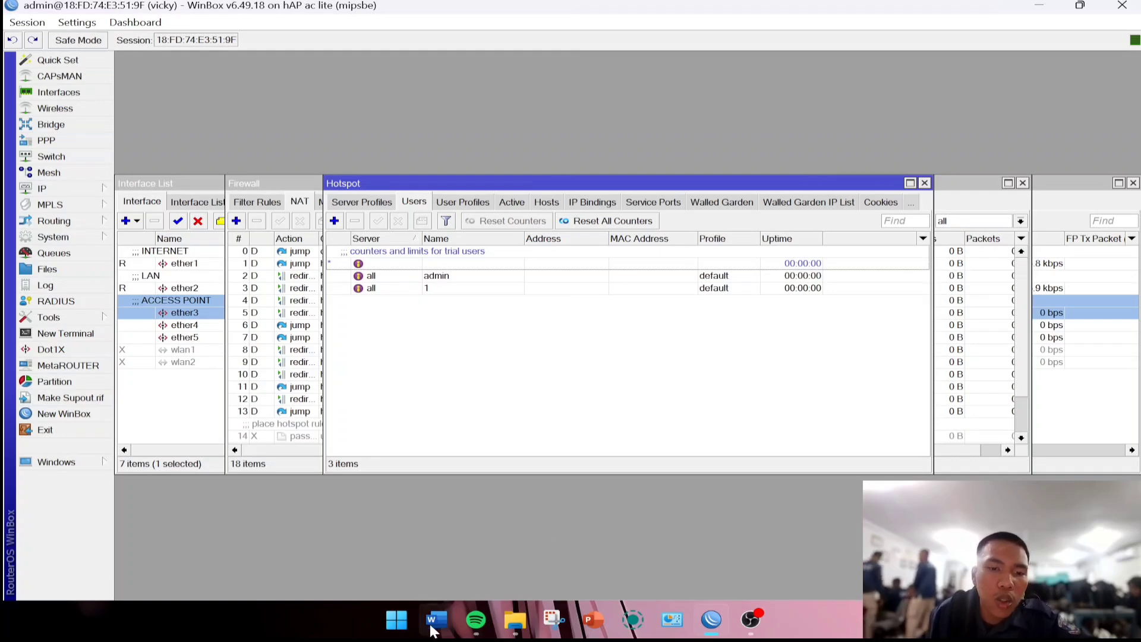
Launch Google Chrome from Start with the existing personal profile.
{"action": "left_click", "coordinate": [388, 624]}
{"action": "type", "text": "capCut"}
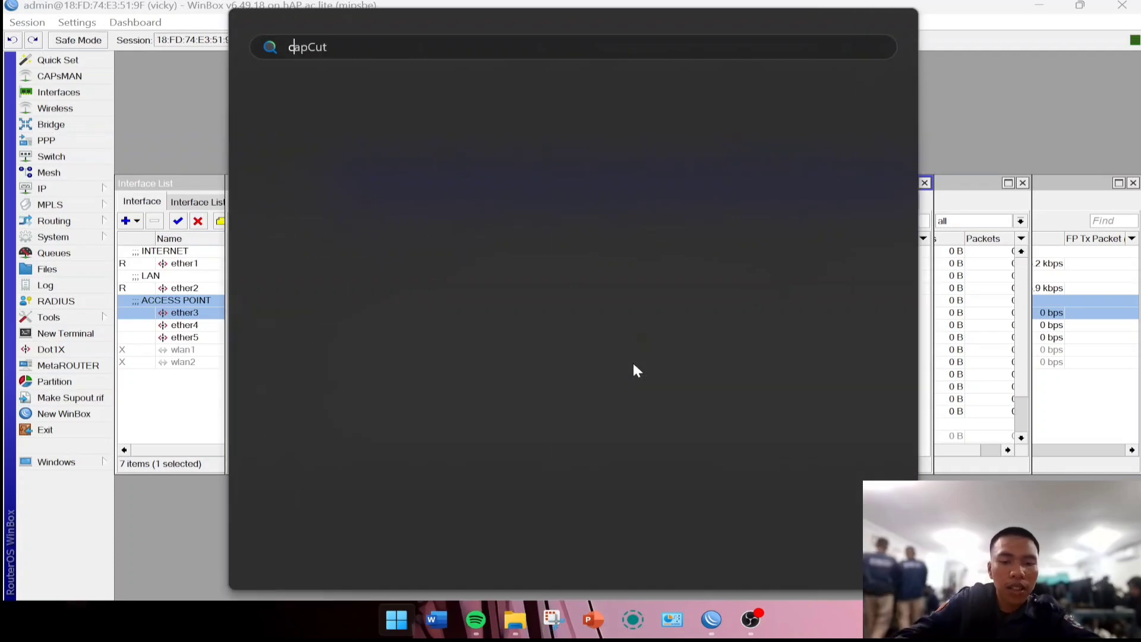
{"action": "type", "text": "ch"}
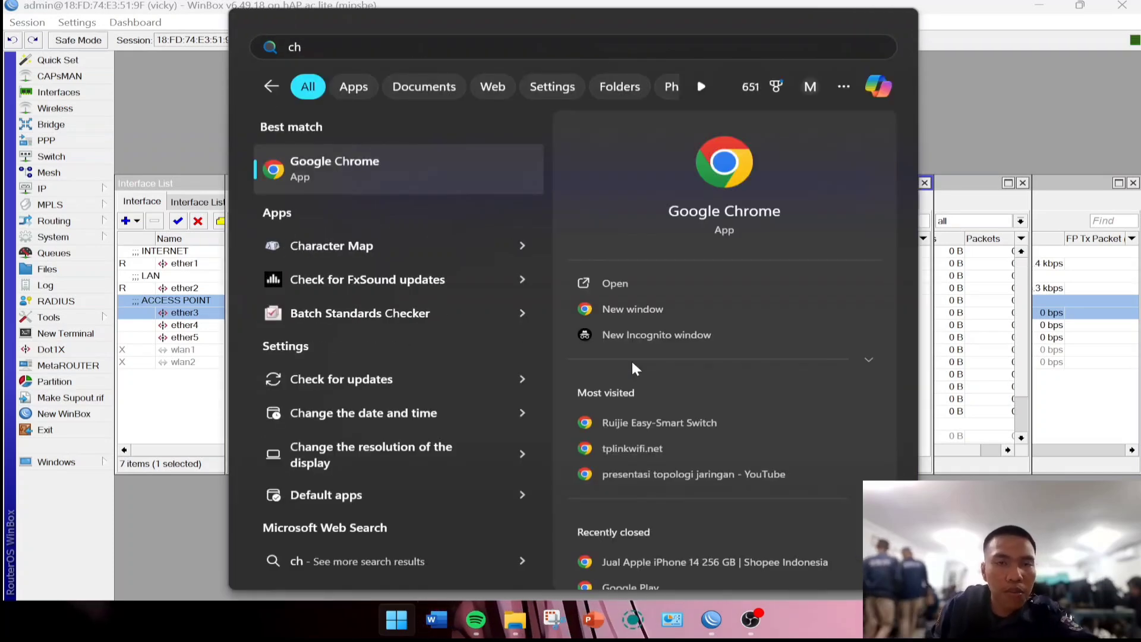
{"action": "left_click", "coordinate": [484, 173]}
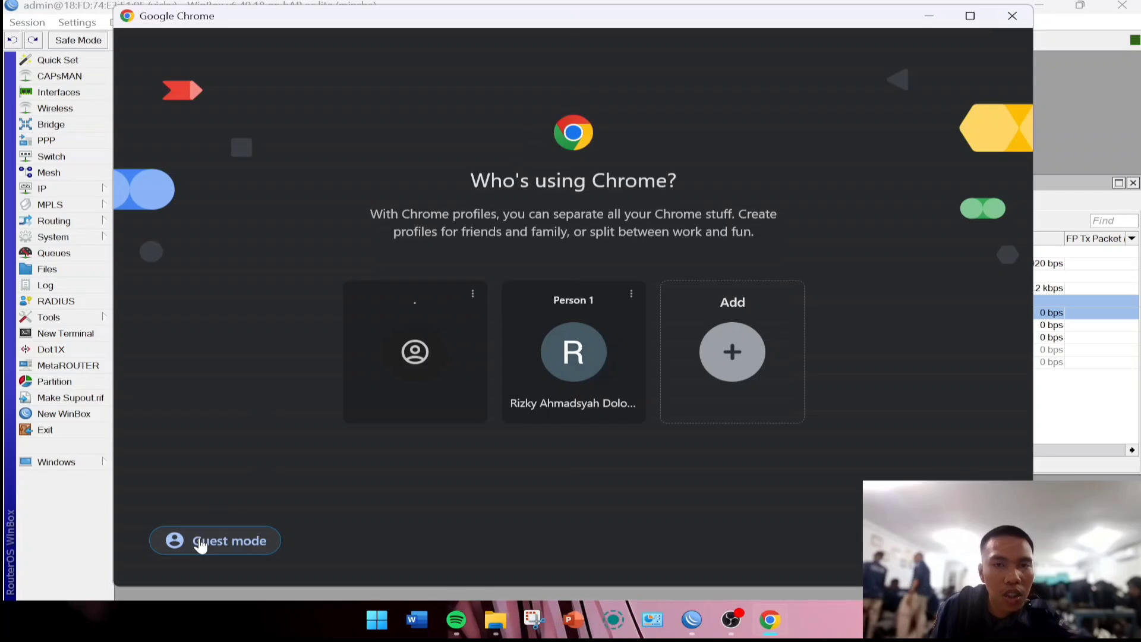
{"action": "left_click", "coordinate": [545, 376]}
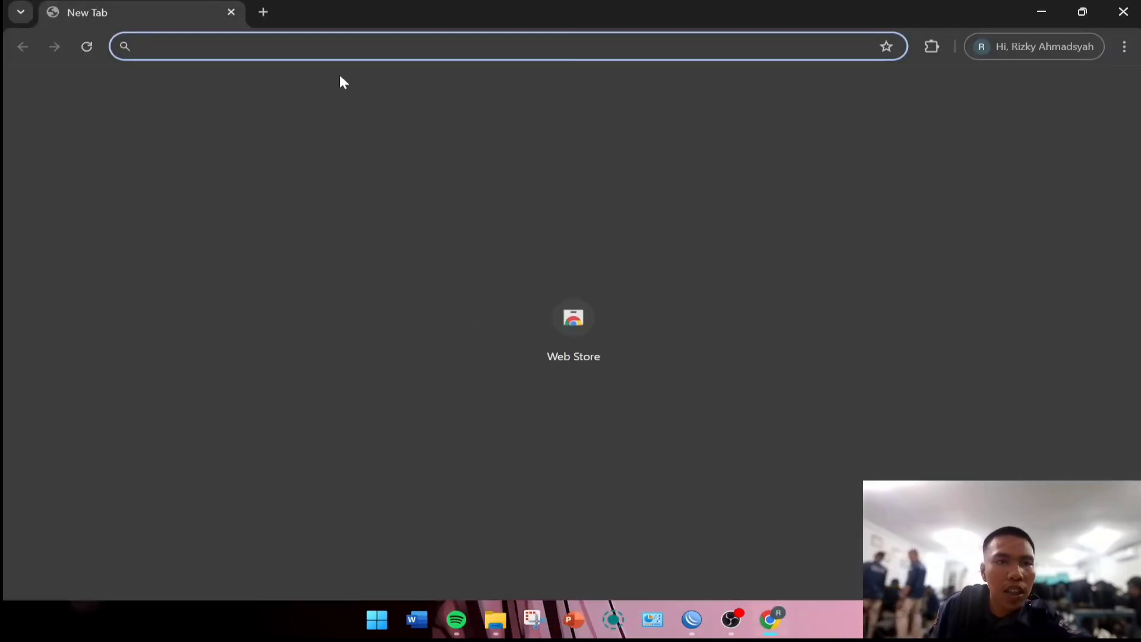
Type and clear text in Chrome's address bar, leaving a blank new tab, then bring File Explorer forward.
{"action": "type", "text": "mi"}
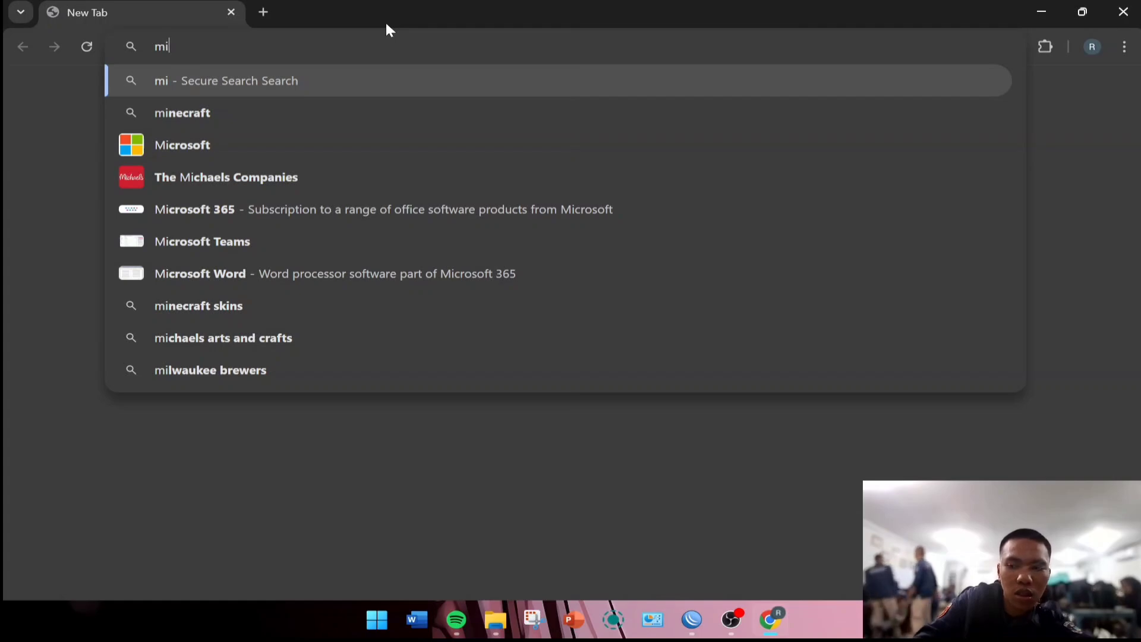
{"action": "key", "text": "BackSpace"}
{"action": "type", "text": "o"}
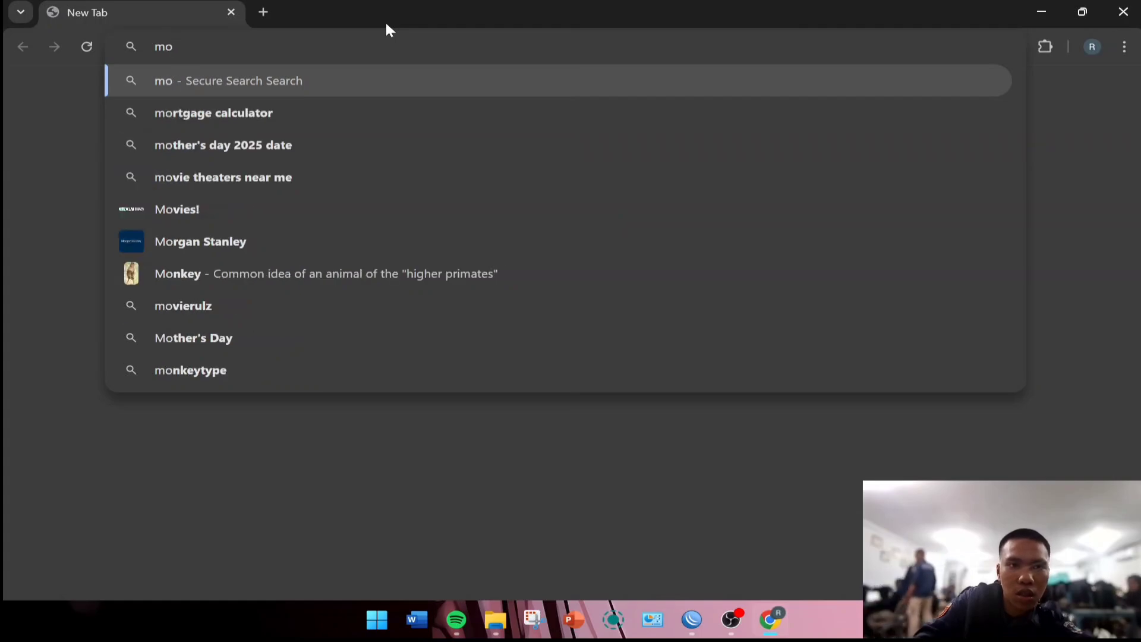
{"action": "type", "text": "k"}
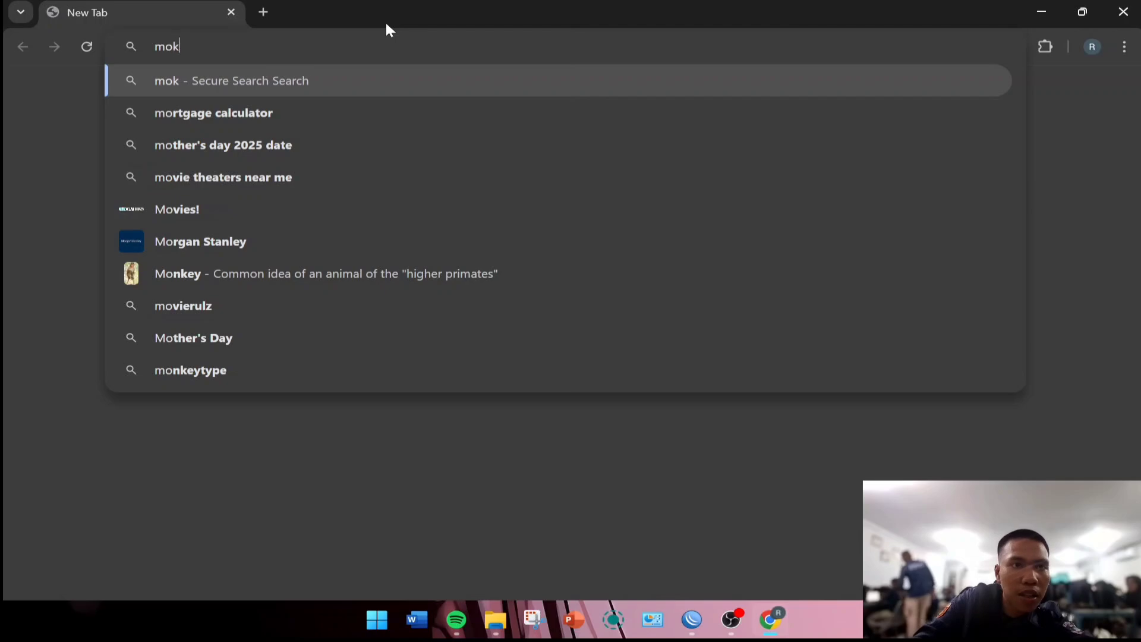
{"action": "key", "text": "BackSpace"}
{"action": "key", "text": "BackSpace"}
{"action": "key", "text": "BackSpace"}
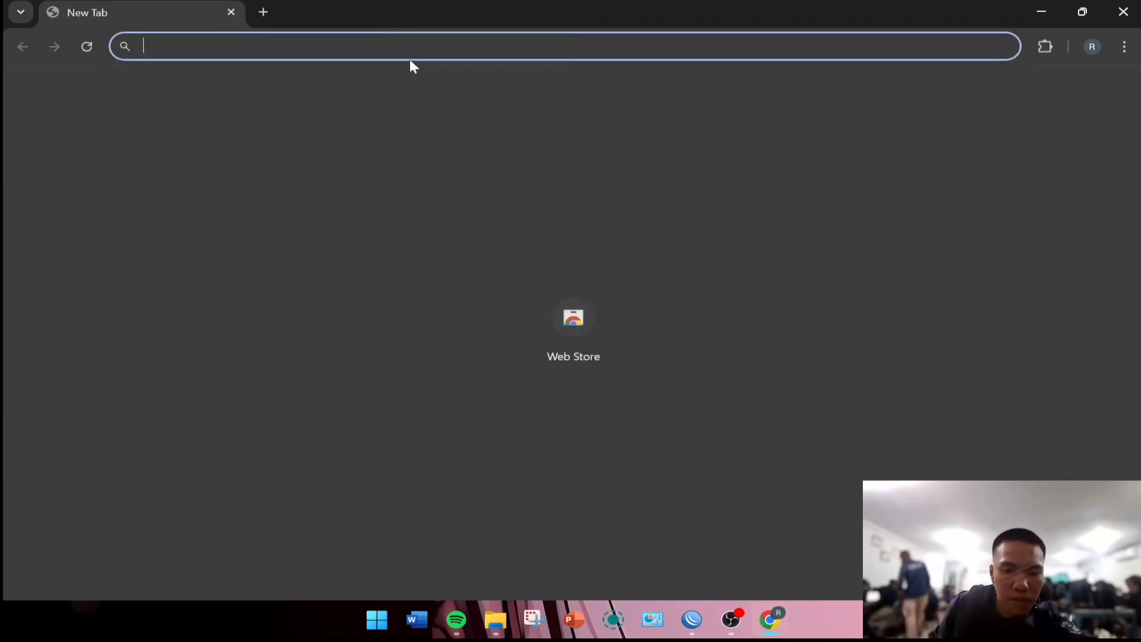
{"action": "left_click", "coordinate": [497, 620]}
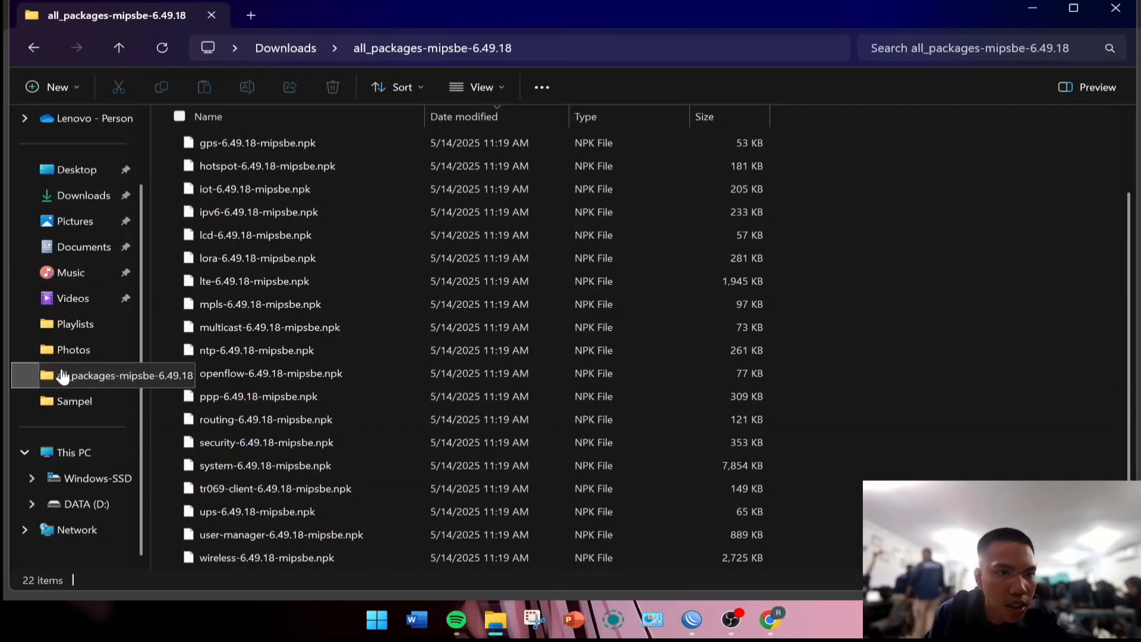
Browse Photos, Playlists, Documents, Music and Videos to find the Sampel folder on DATA (D:), then return to Chrome.
{"action": "left_click", "coordinate": [88, 354]}
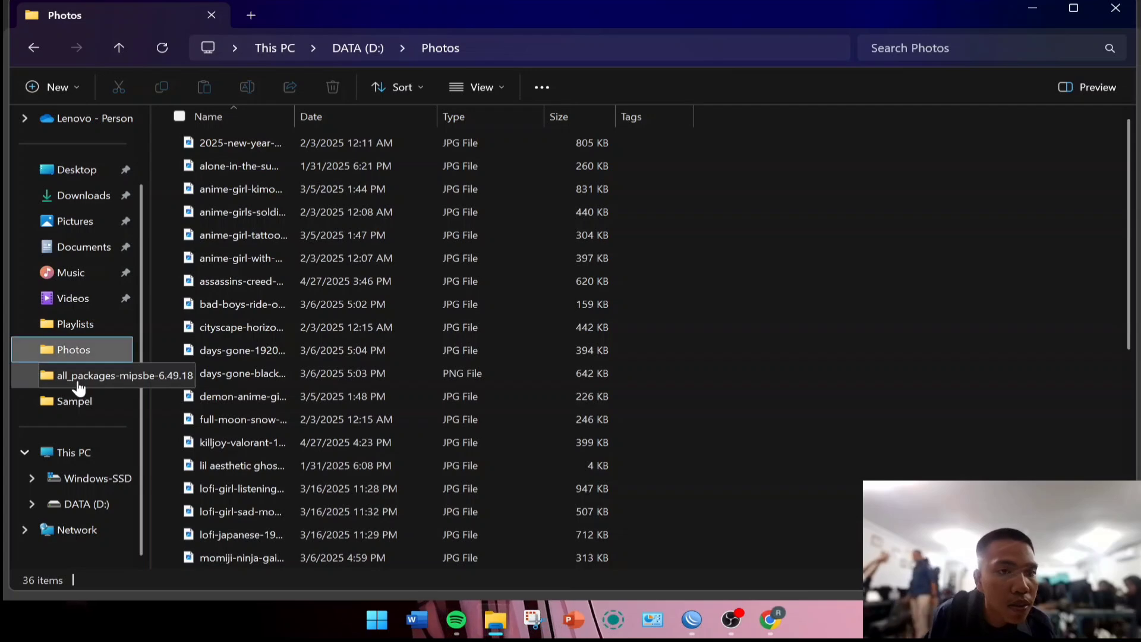
{"action": "left_click", "coordinate": [82, 376]}
{"action": "left_click", "coordinate": [86, 356]}
{"action": "left_click", "coordinate": [89, 325]}
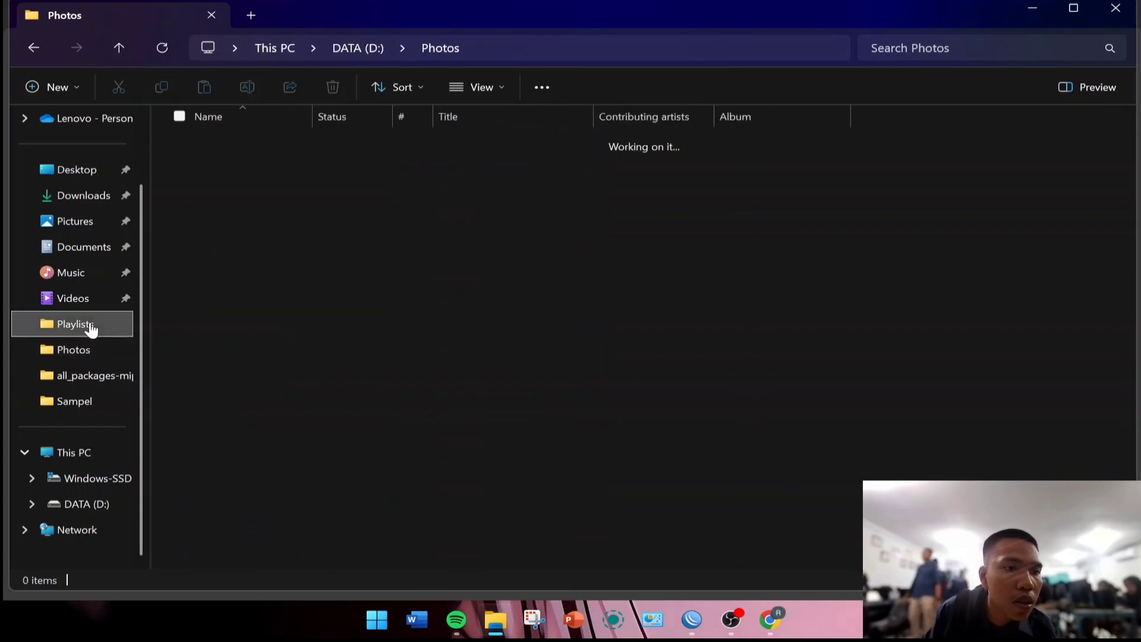
{"action": "left_click", "coordinate": [80, 248]}
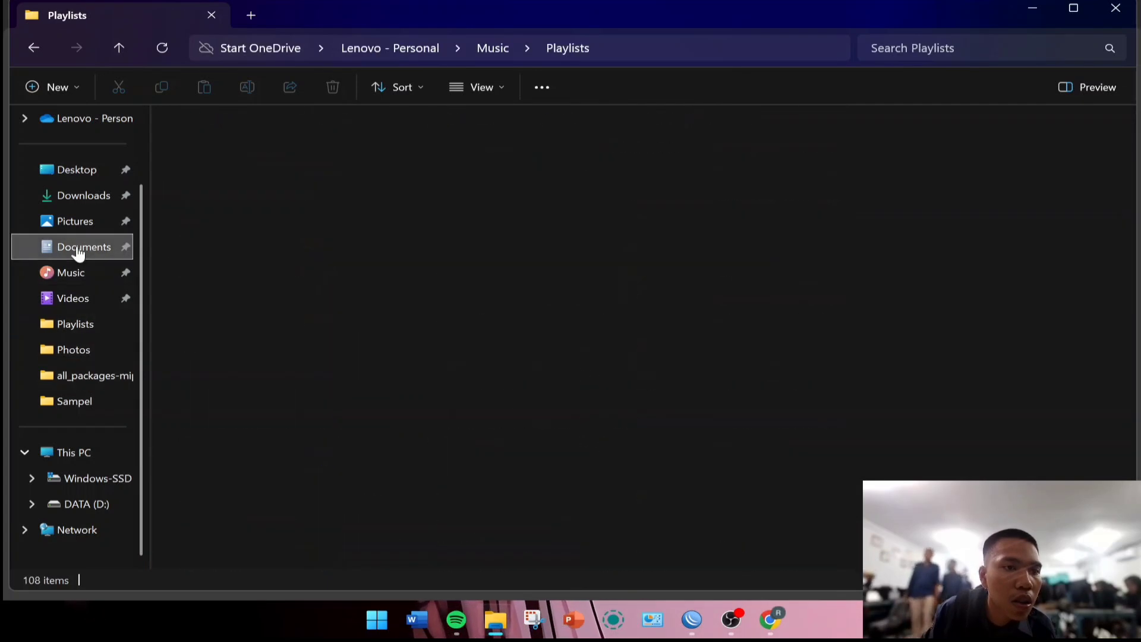
{"action": "left_click", "coordinate": [69, 275]}
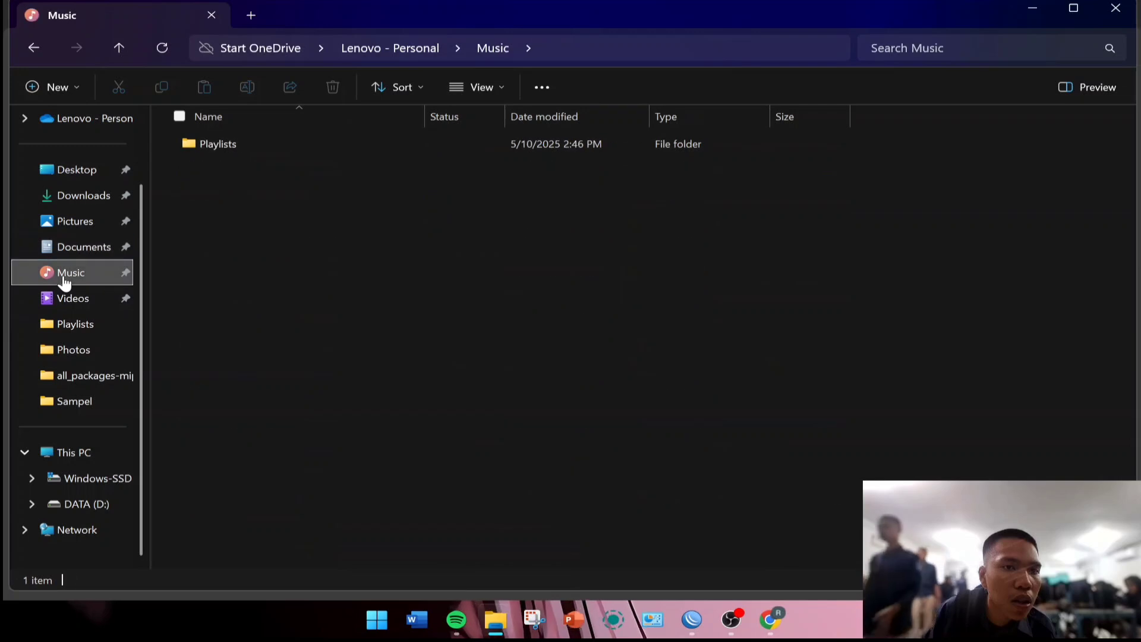
{"action": "left_click", "coordinate": [74, 295]}
{"action": "left_click", "coordinate": [57, 402]}
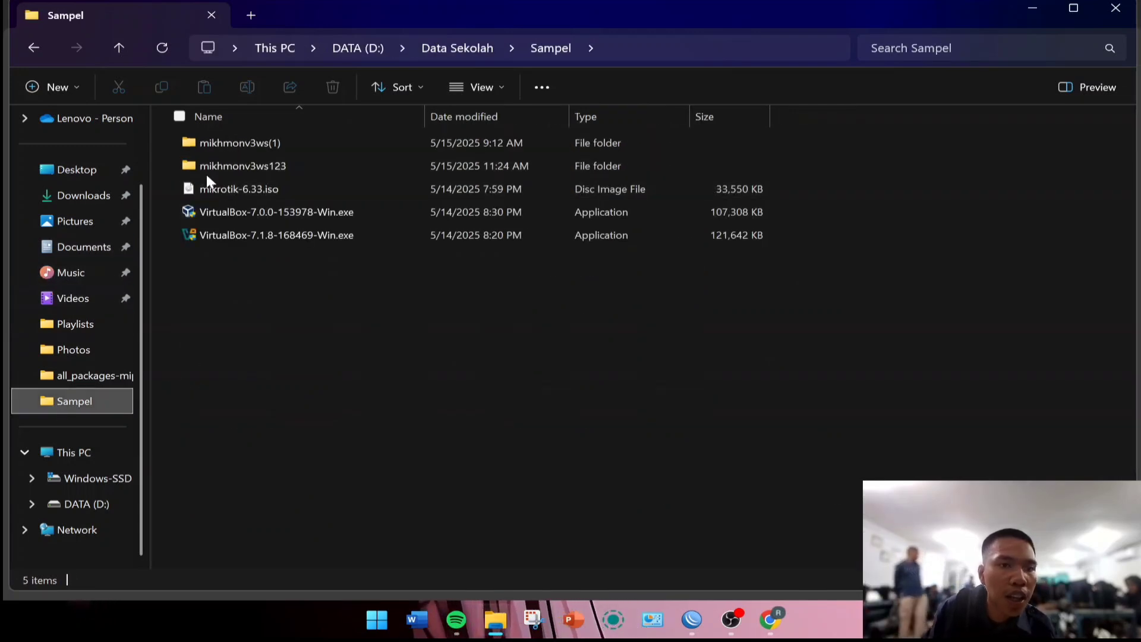
{"action": "left_click", "coordinate": [768, 619]}
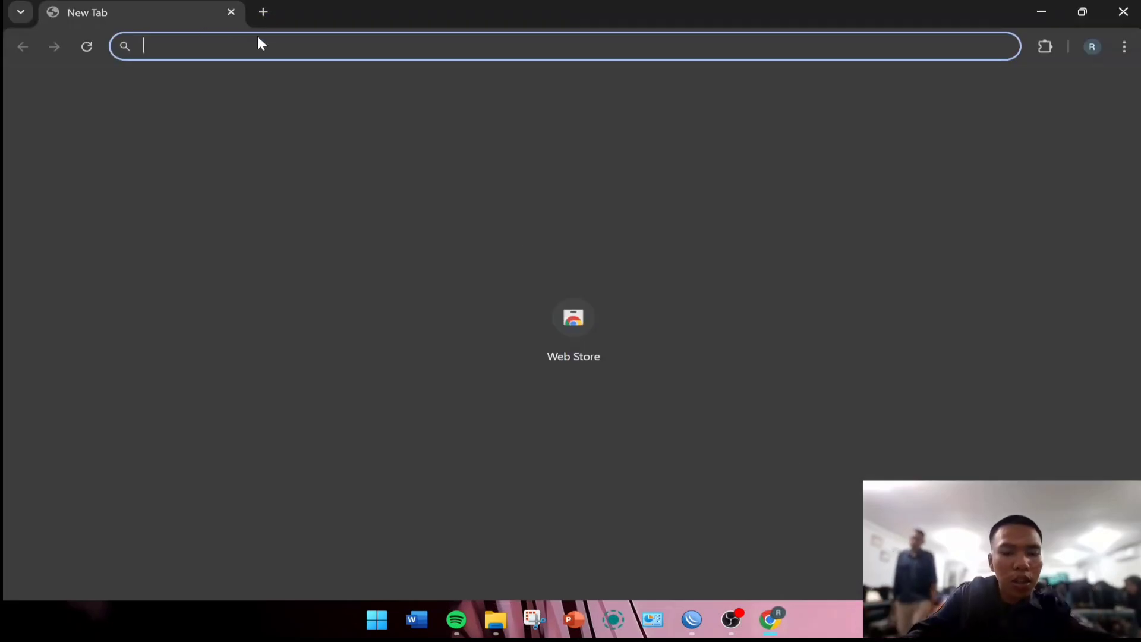
Search the web for mikhmon from the address bar, skim the results, and close Chrome.
{"action": "type", "text": "mok"}
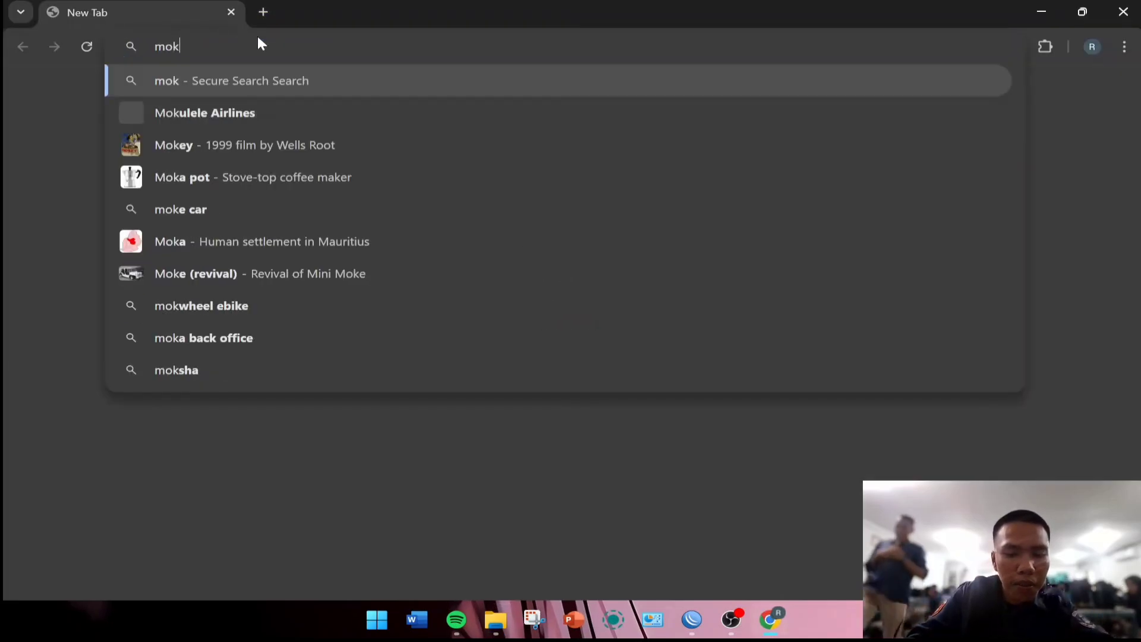
{"action": "type", "text": "hmon"}
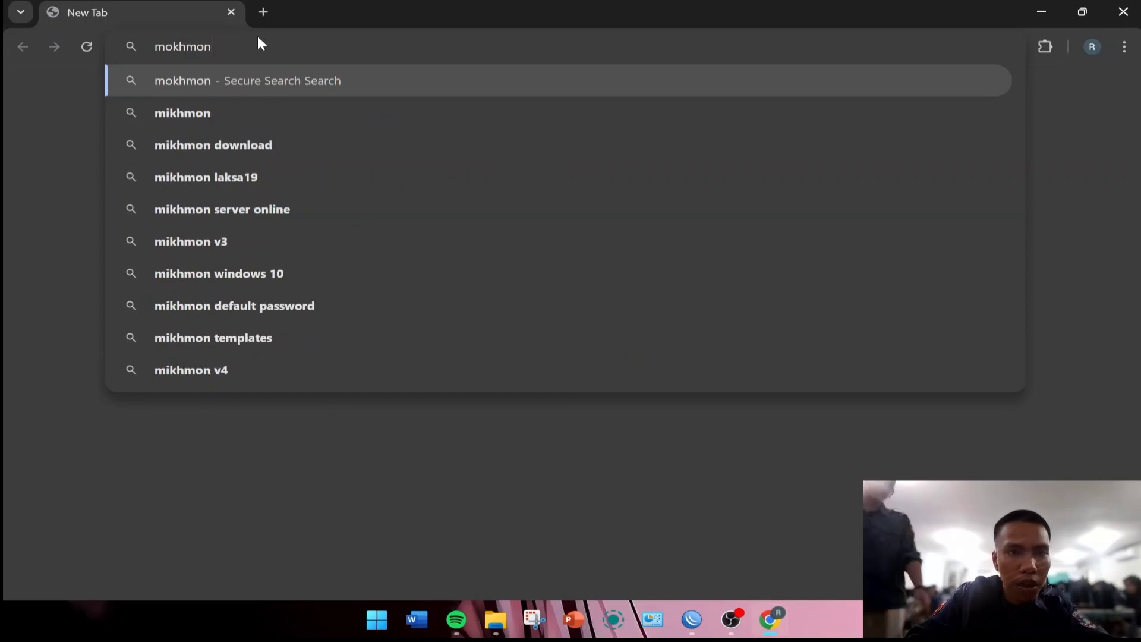
{"action": "left_click", "coordinate": [194, 113]}
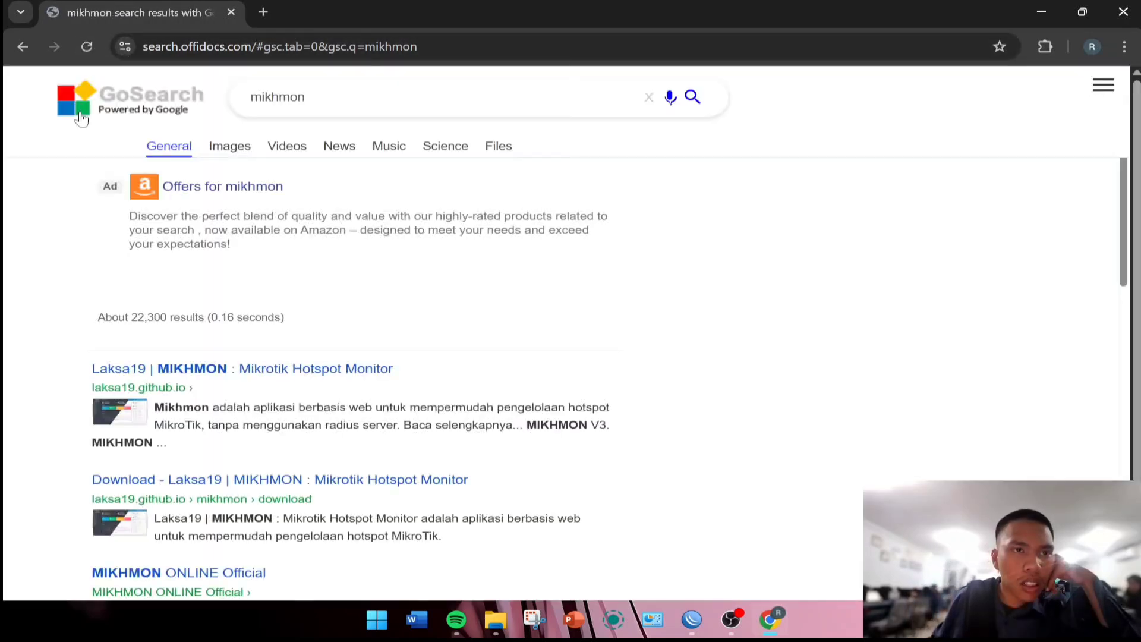
{"action": "scroll", "coordinate": [329, 322], "scroll_direction": "down", "scroll_amount": 5}
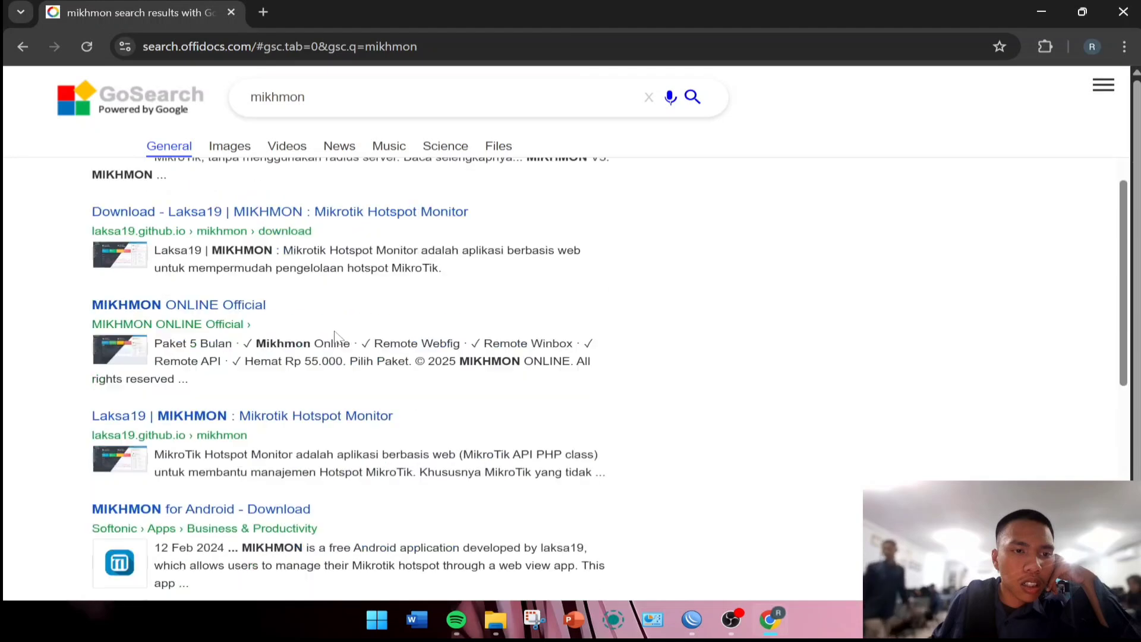
{"action": "scroll", "coordinate": [351, 331], "scroll_direction": "up", "scroll_amount": 5}
{"action": "left_click", "coordinate": [1124, 12]}
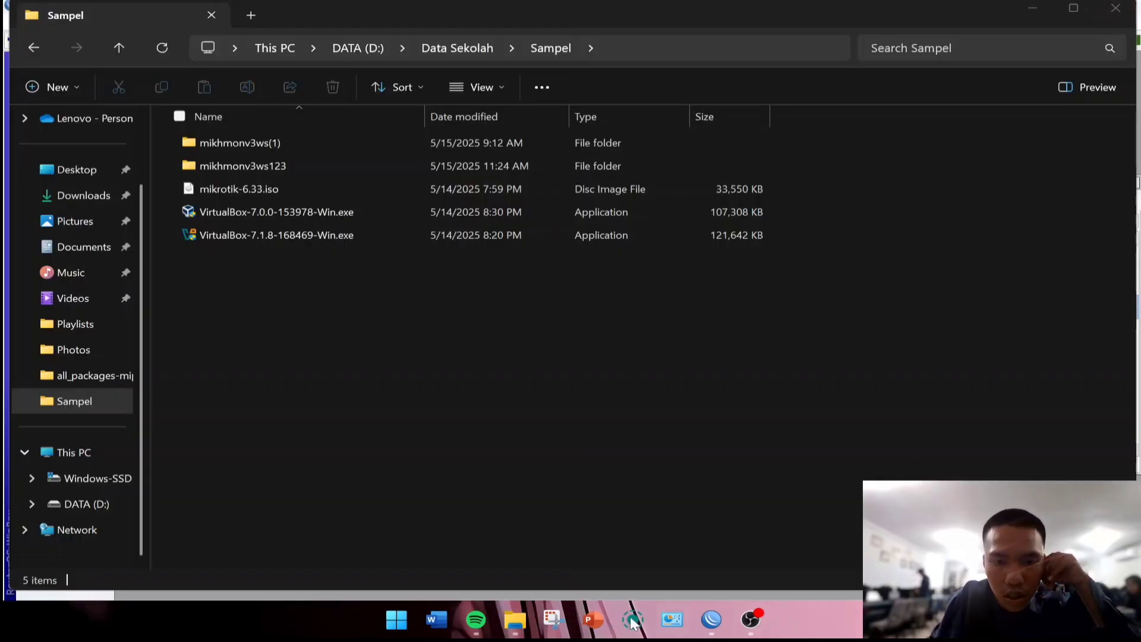
Launch Google Chrome from Start in a Guest window.
{"action": "left_click", "coordinate": [395, 621]}
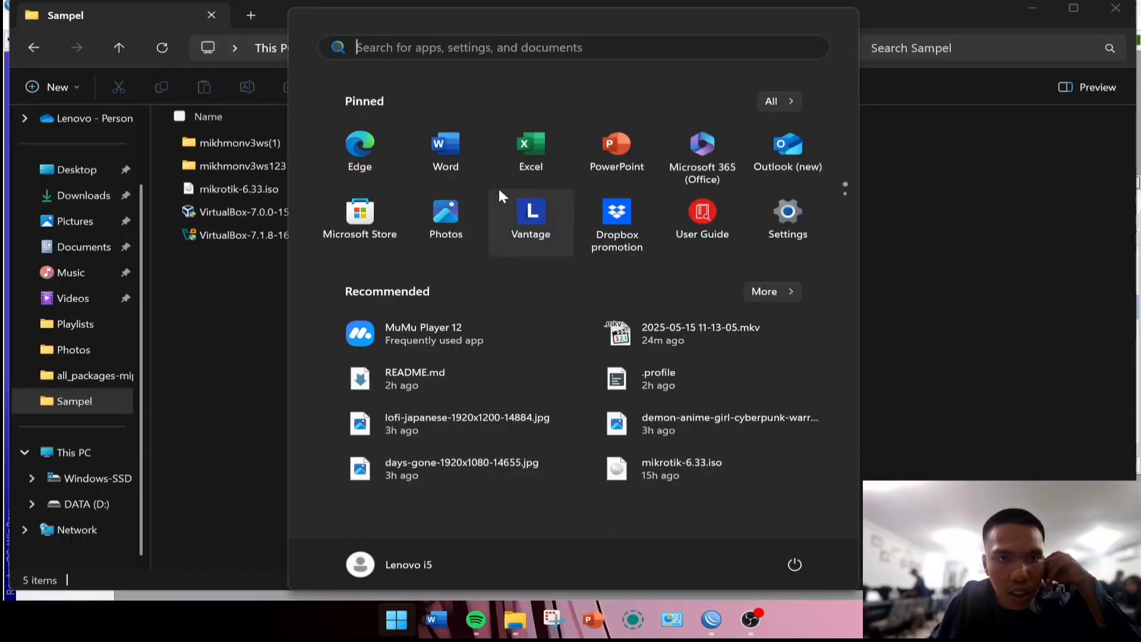
{"action": "type", "text": "ch"}
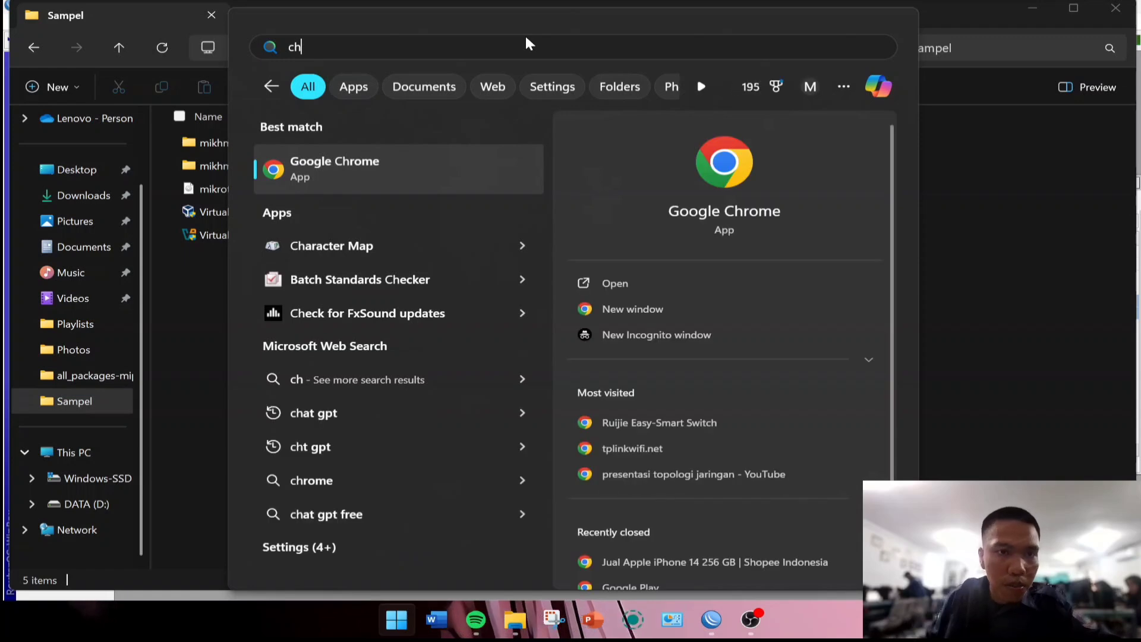
{"action": "left_click", "coordinate": [476, 164]}
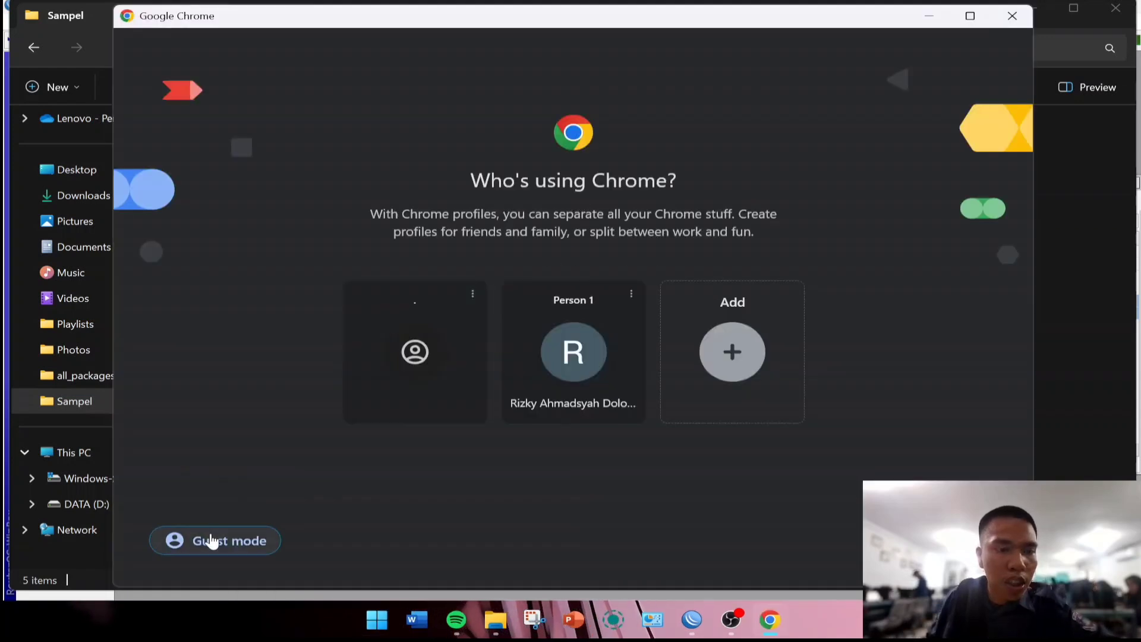
{"action": "left_click", "coordinate": [209, 541]}
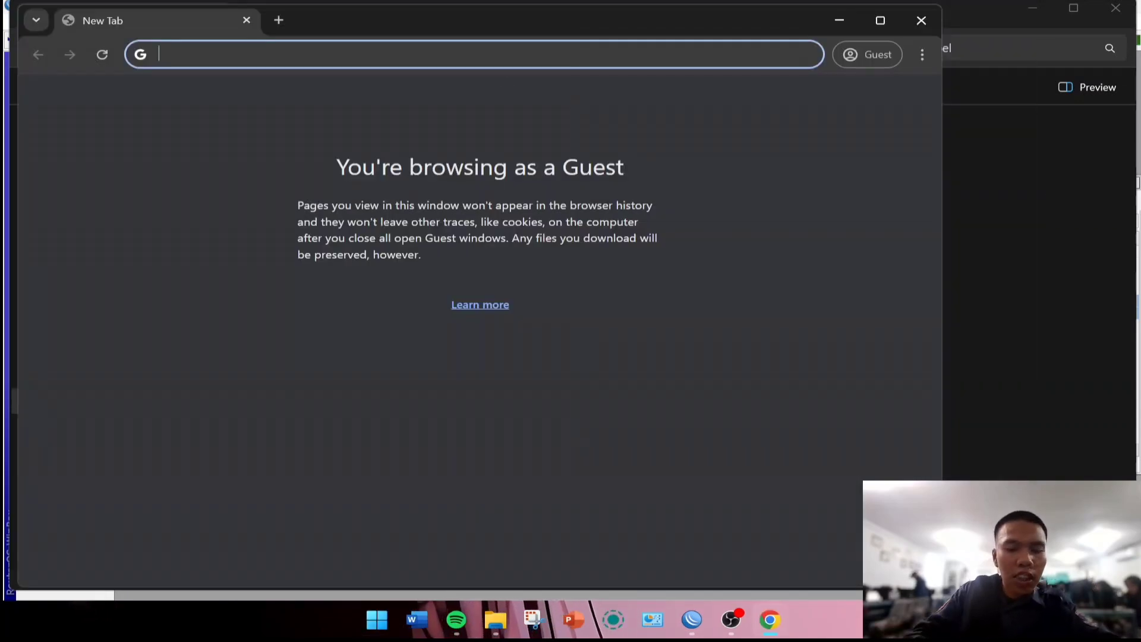
Run a Google search for mikhmon in the Guest window.
{"action": "type", "text": "mi"}
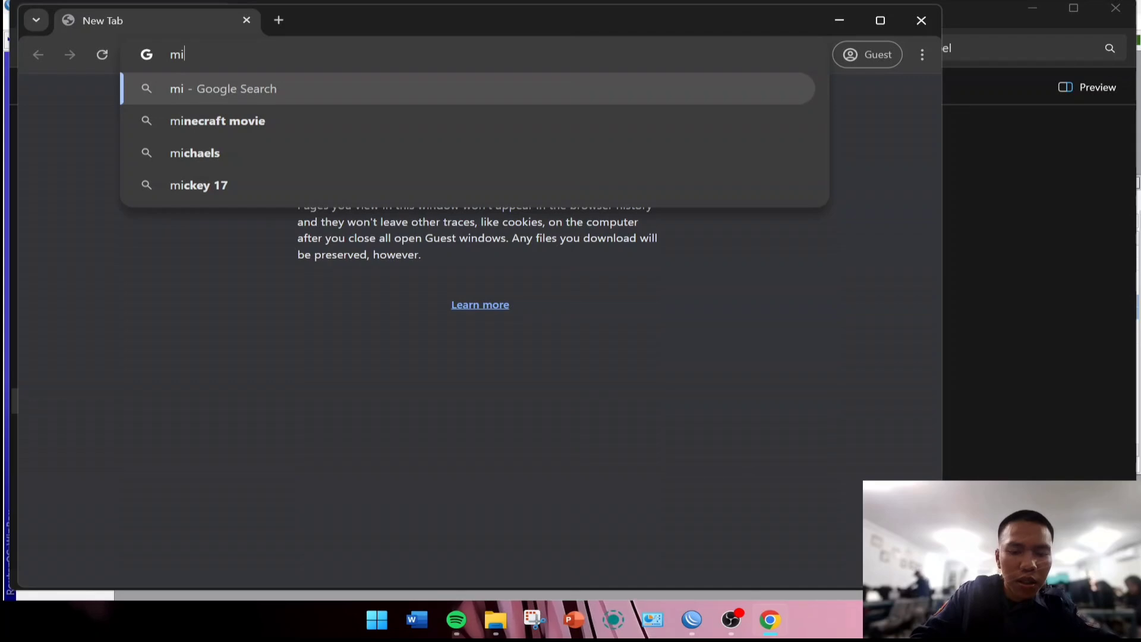
{"action": "type", "text": "kh"}
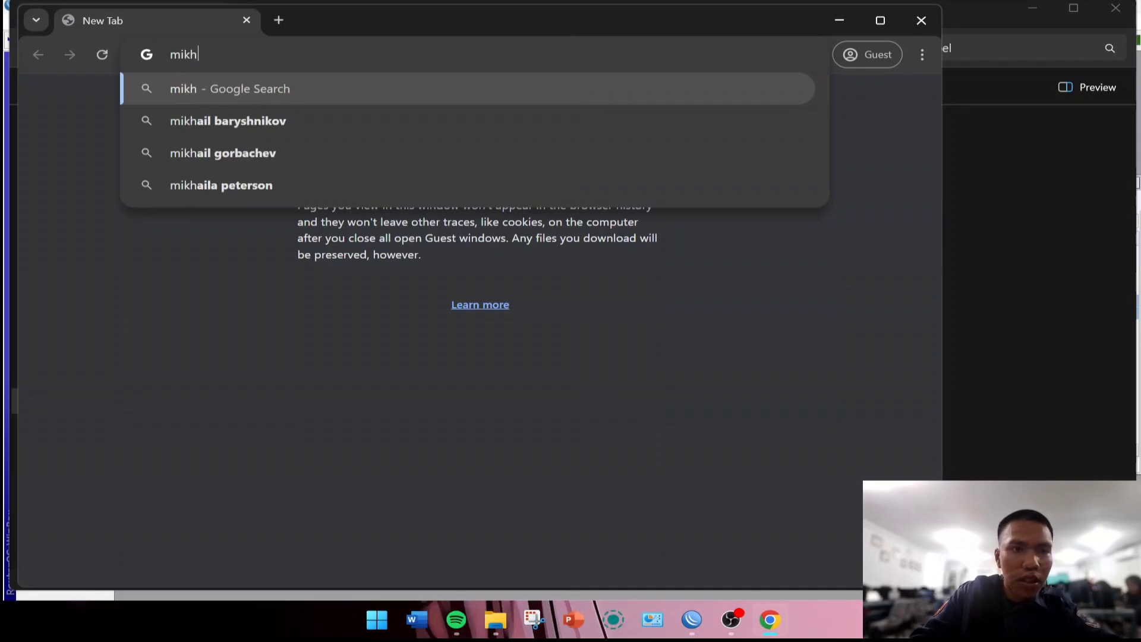
{"action": "type", "text": "mon"}
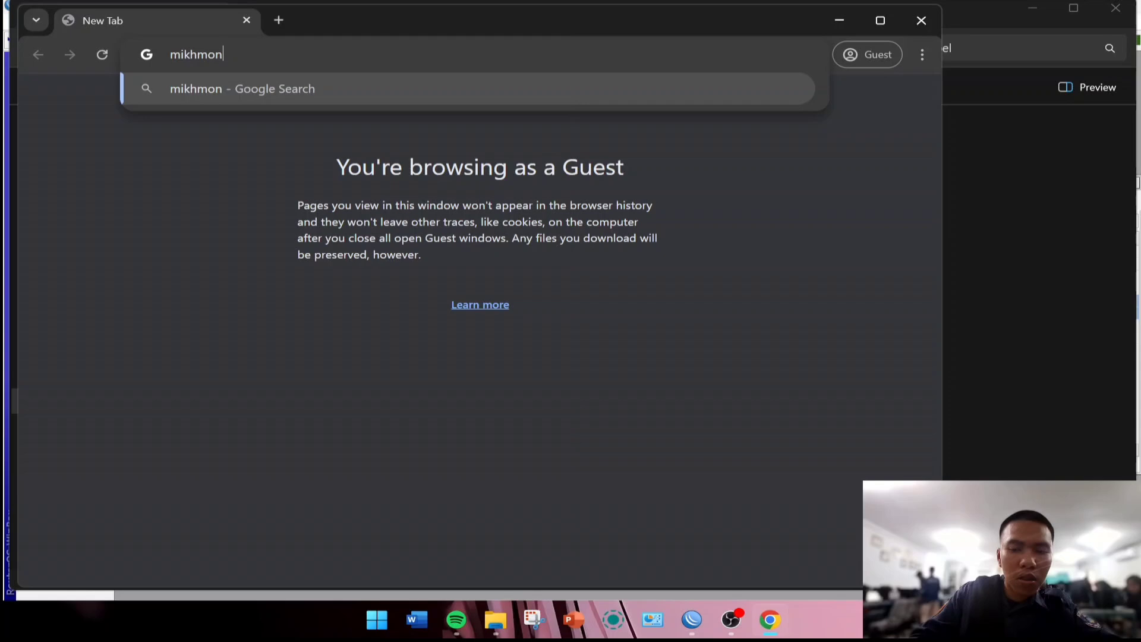
{"action": "key", "text": "Return"}
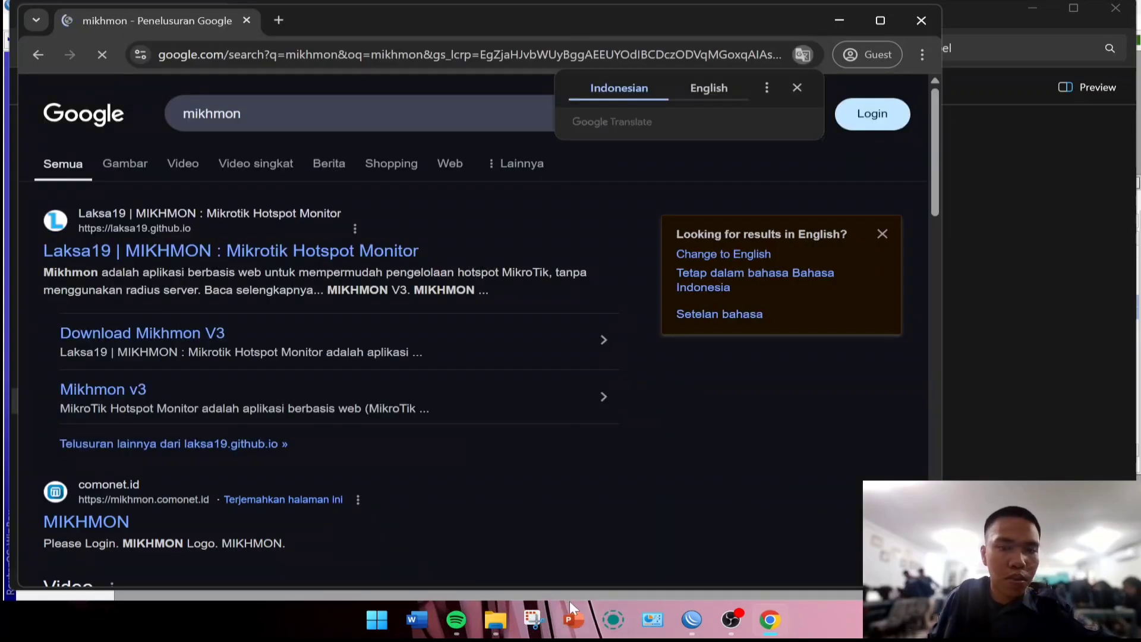
{"action": "left_click", "coordinate": [494, 619]}
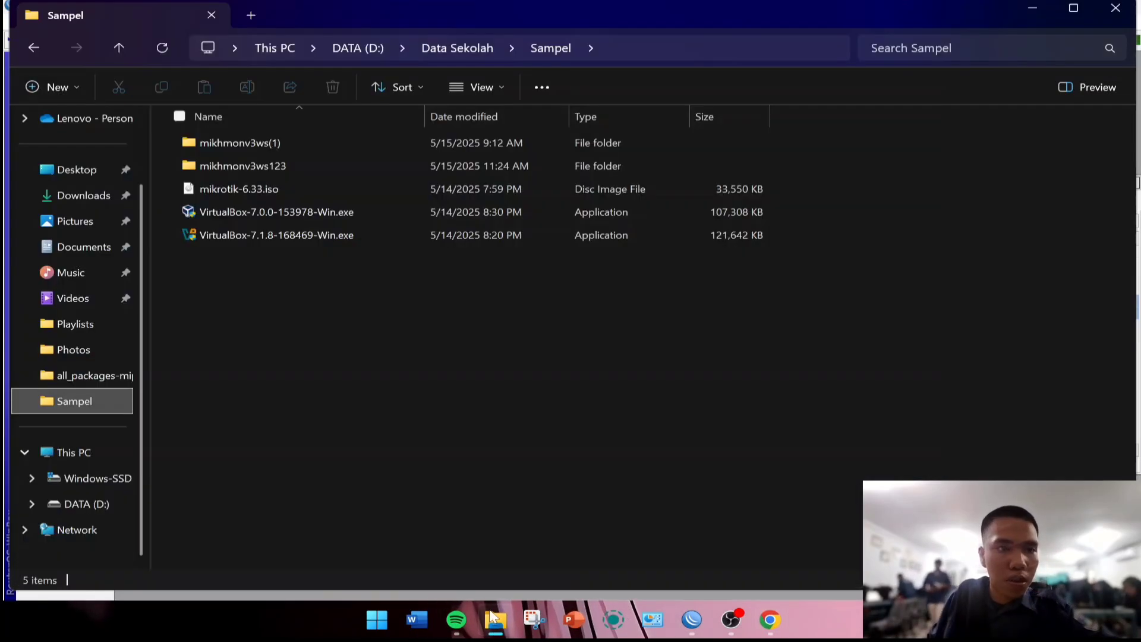
{"action": "left_click", "coordinate": [769, 619]}
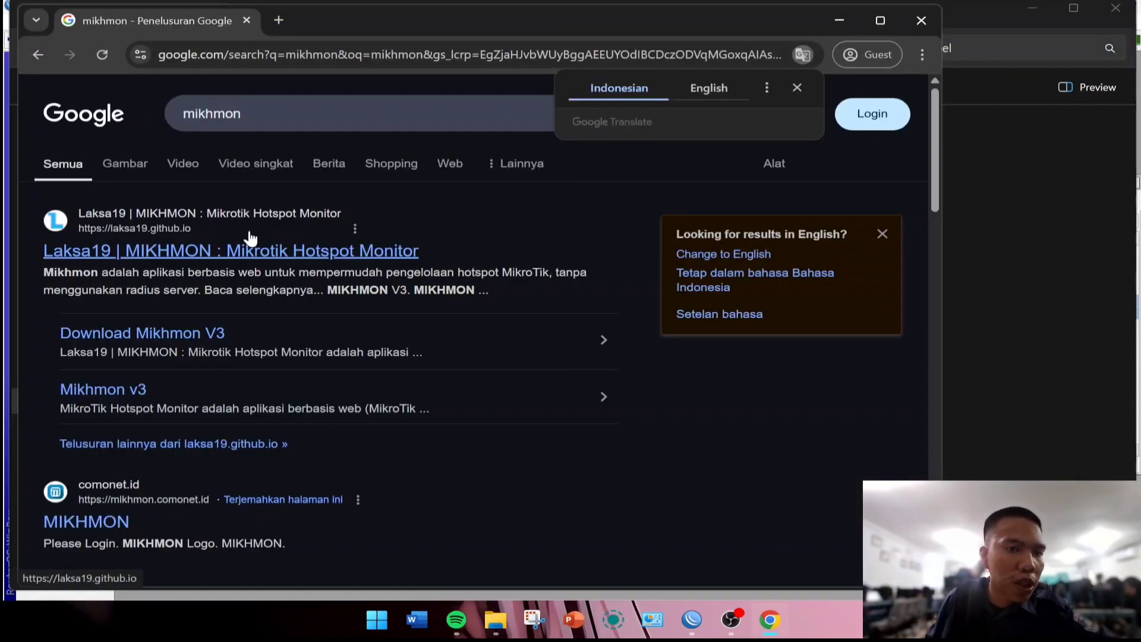
Open the Laksa19 MIKHMON site maximized and go to its MIKHMON V3 page, dismissing the ad.
{"action": "left_click", "coordinate": [202, 253]}
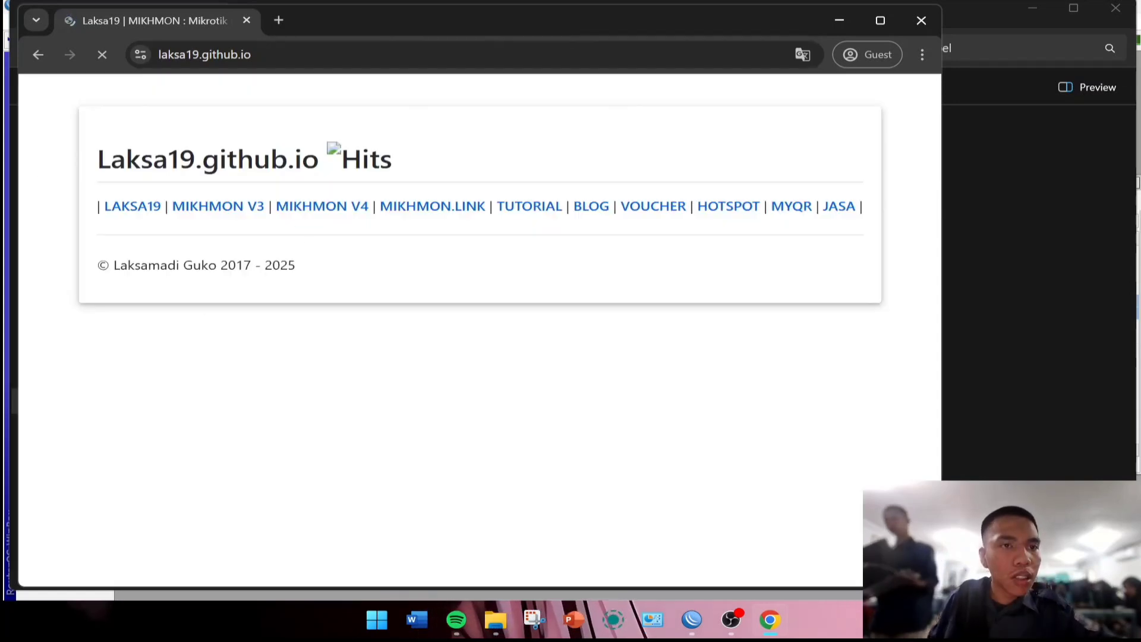
{"action": "left_click", "coordinate": [878, 13]}
{"action": "scroll", "coordinate": [596, 298], "scroll_direction": "down", "scroll_amount": 3}
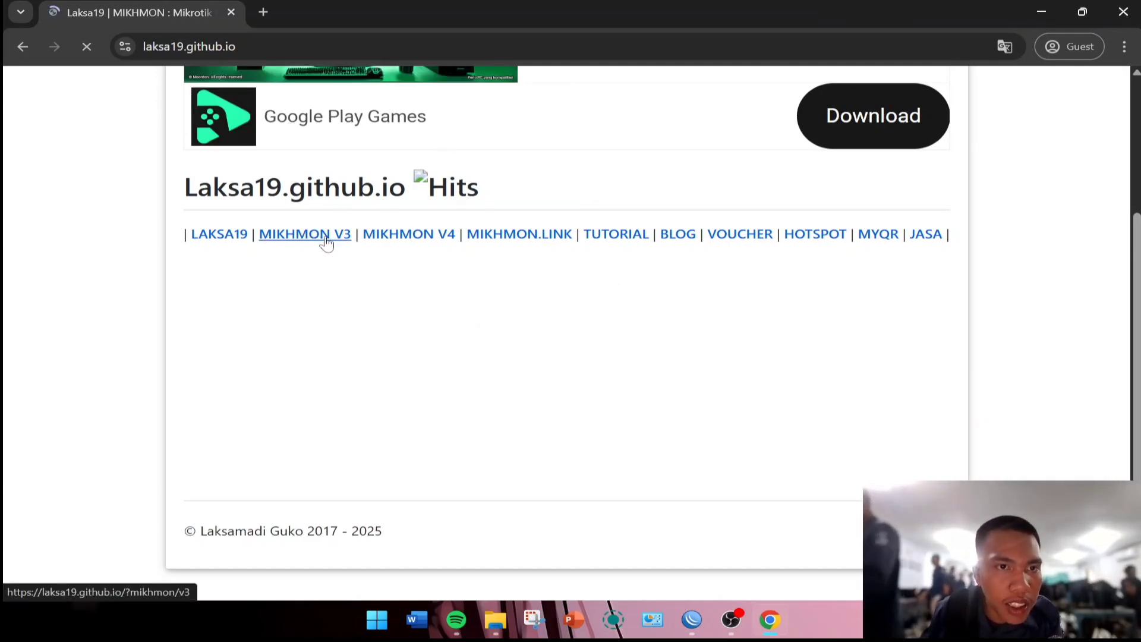
{"action": "left_click", "coordinate": [326, 237]}
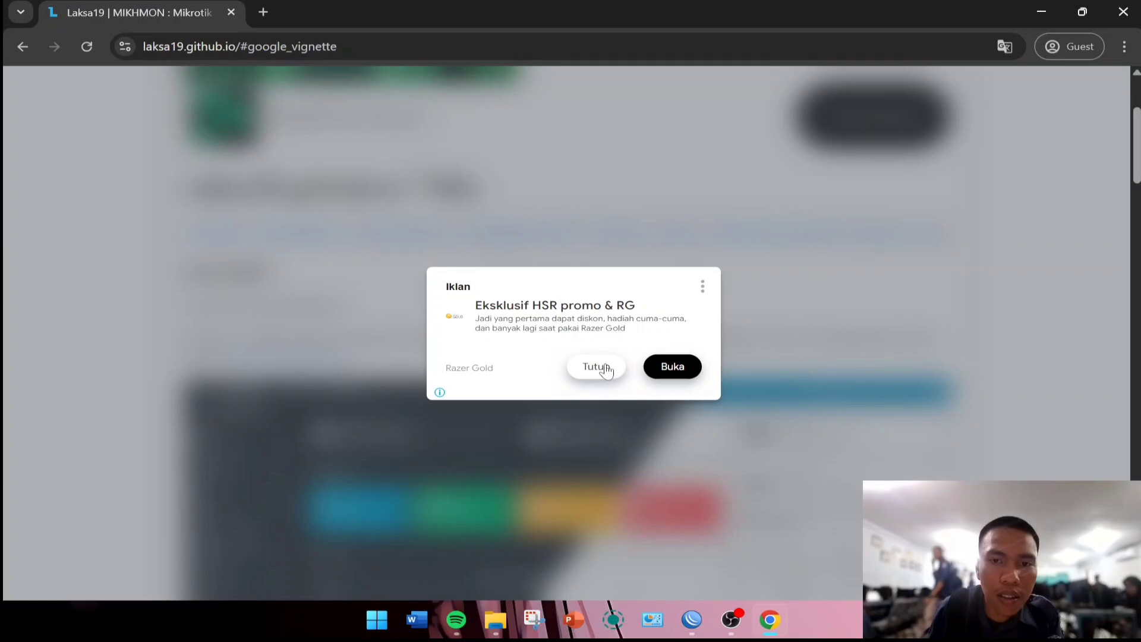
{"action": "left_click", "coordinate": [606, 368]}
Scroll the MIKHMON V3 page and open the Download Mikhmon V3 page.
{"action": "scroll", "coordinate": [352, 331], "scroll_direction": "down", "scroll_amount": 3}
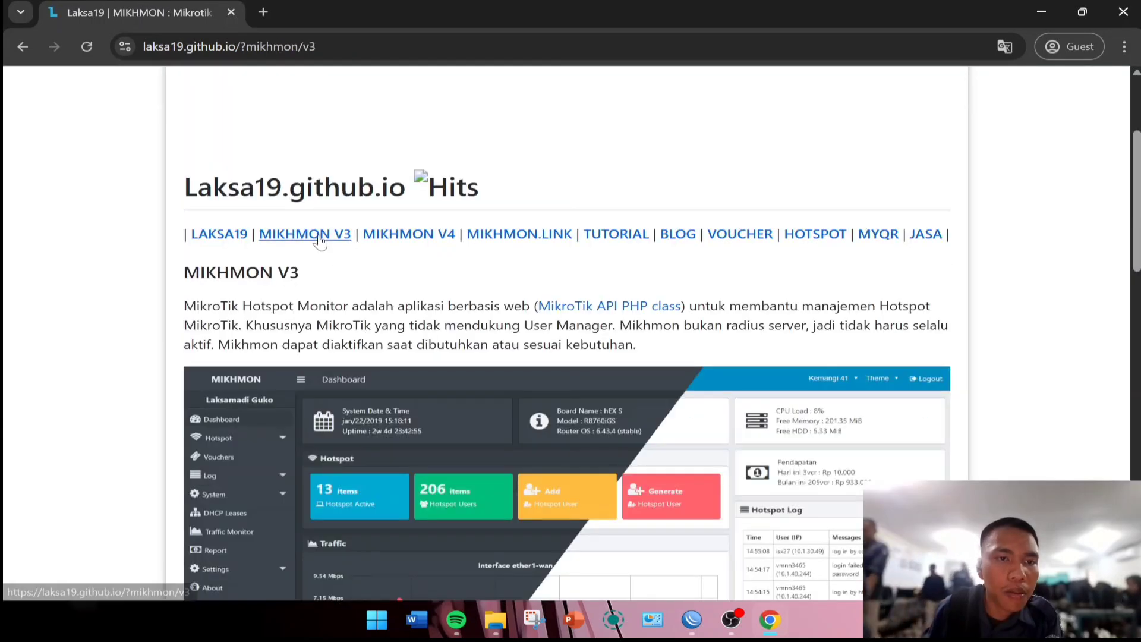
{"action": "scroll", "coordinate": [373, 283], "scroll_direction": "down", "scroll_amount": 10}
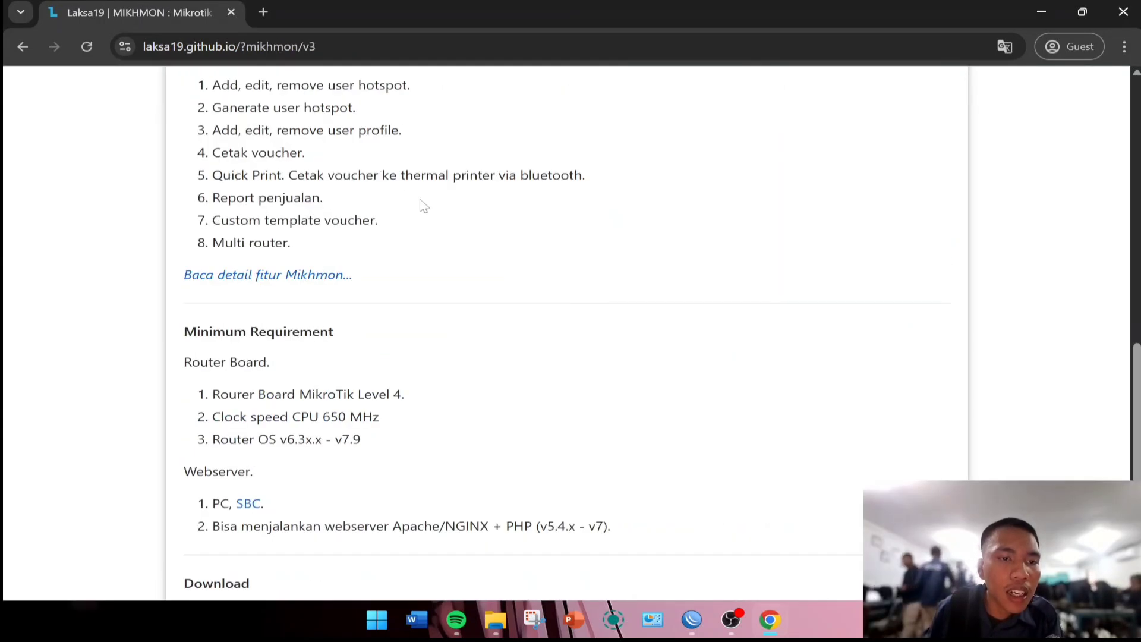
{"action": "scroll", "coordinate": [431, 217], "scroll_direction": "down", "scroll_amount": 4}
{"action": "scroll", "coordinate": [610, 307], "scroll_direction": "down", "scroll_amount": 2}
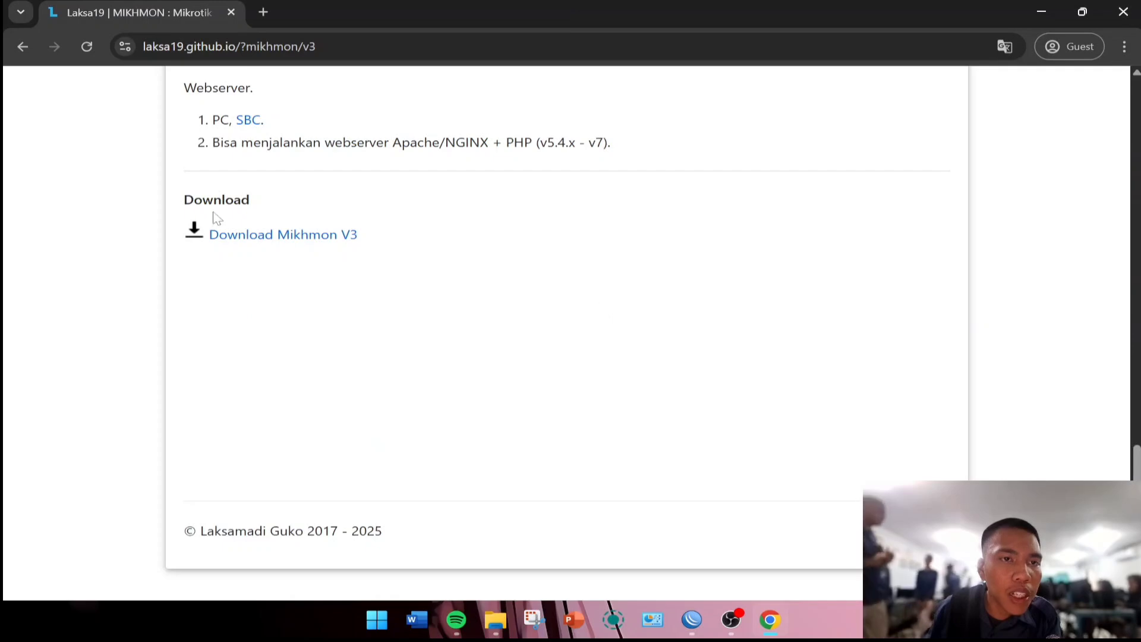
{"action": "scroll", "coordinate": [247, 280], "scroll_direction": "up", "scroll_amount": 7}
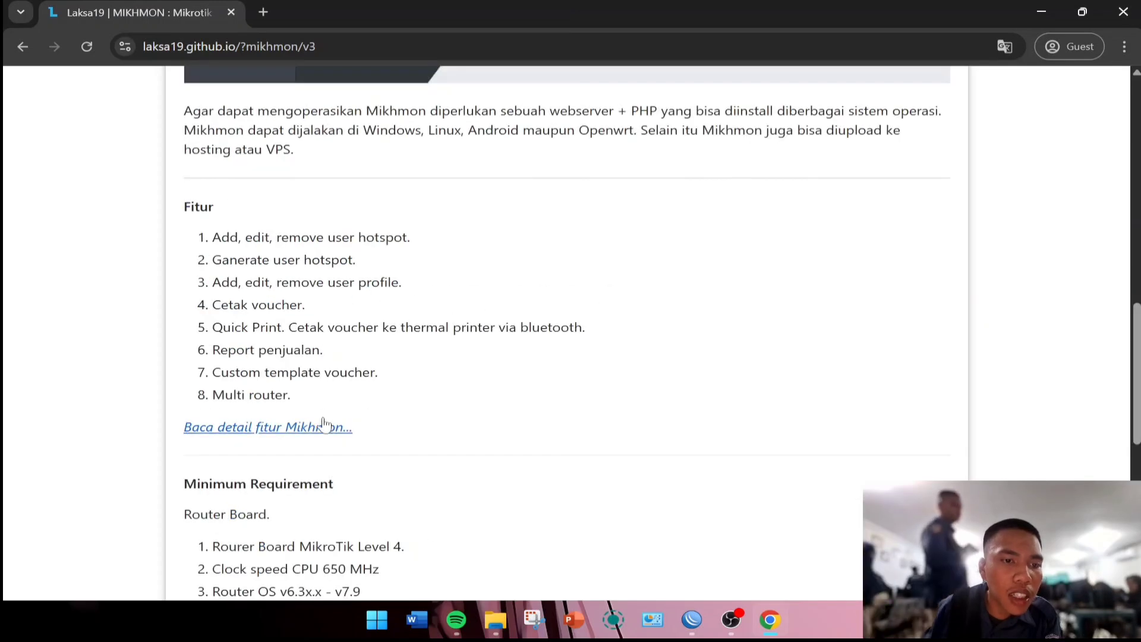
{"action": "scroll", "coordinate": [328, 425], "scroll_direction": "up", "scroll_amount": 10}
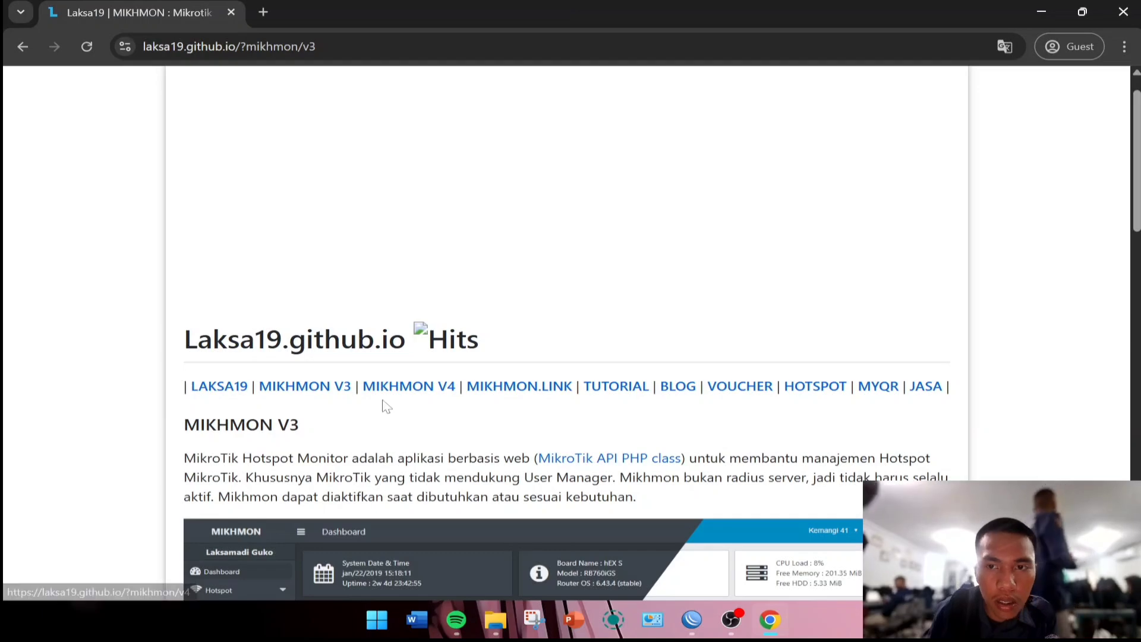
{"action": "scroll", "coordinate": [512, 404], "scroll_direction": "down", "scroll_amount": 12}
{"action": "scroll", "coordinate": [425, 404], "scroll_direction": "down", "scroll_amount": 8}
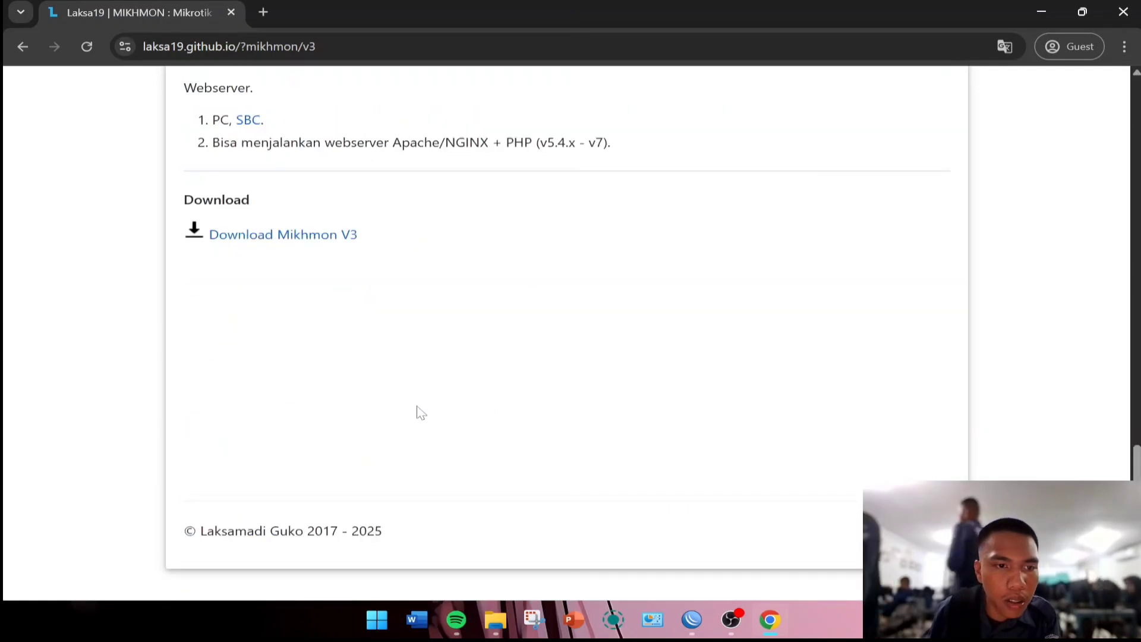
{"action": "left_click", "coordinate": [250, 235]}
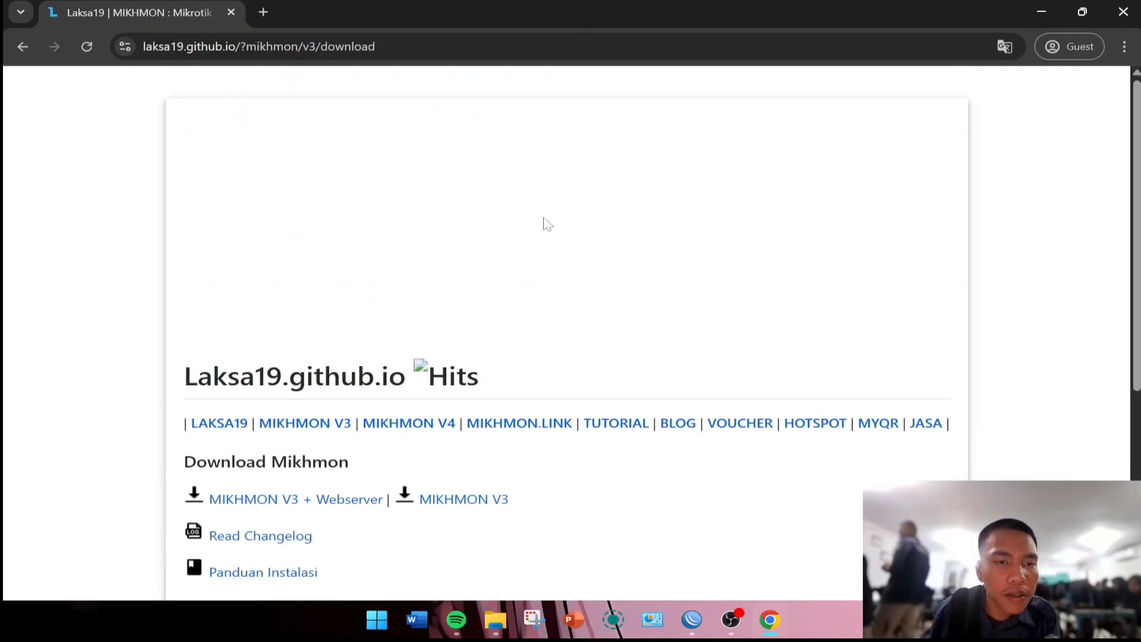
{"action": "scroll", "coordinate": [580, 263], "scroll_direction": "down", "scroll_amount": 4}
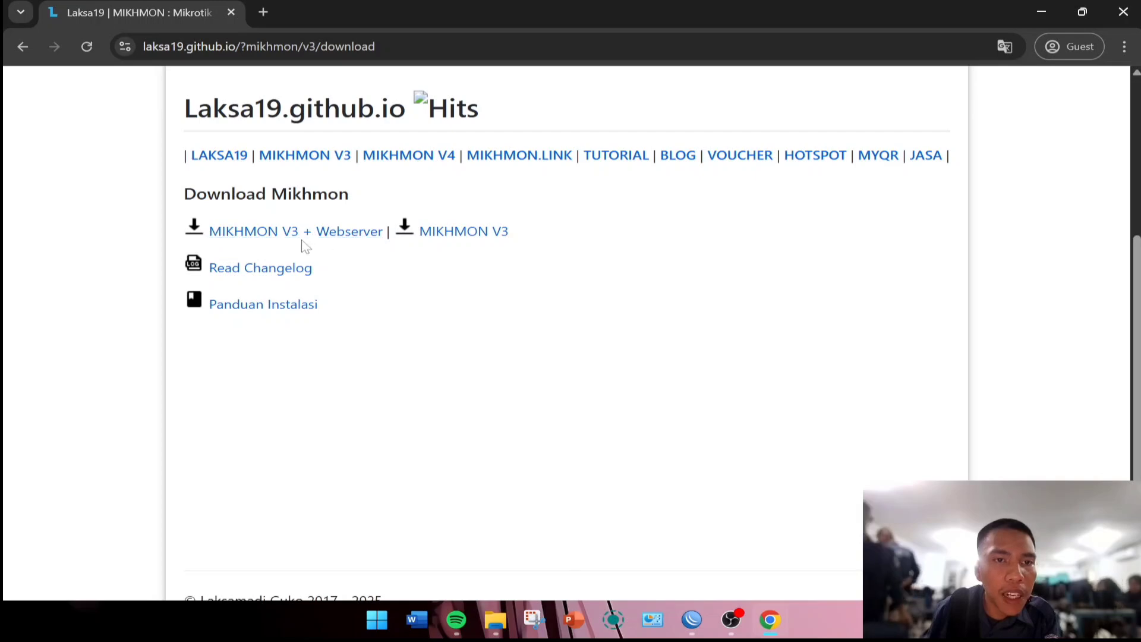
Download the MIKHMON V3 + Webserver package as mikhmonv3ws.zip into Downloads and confirm it finished.
{"action": "left_click", "coordinate": [359, 232]}
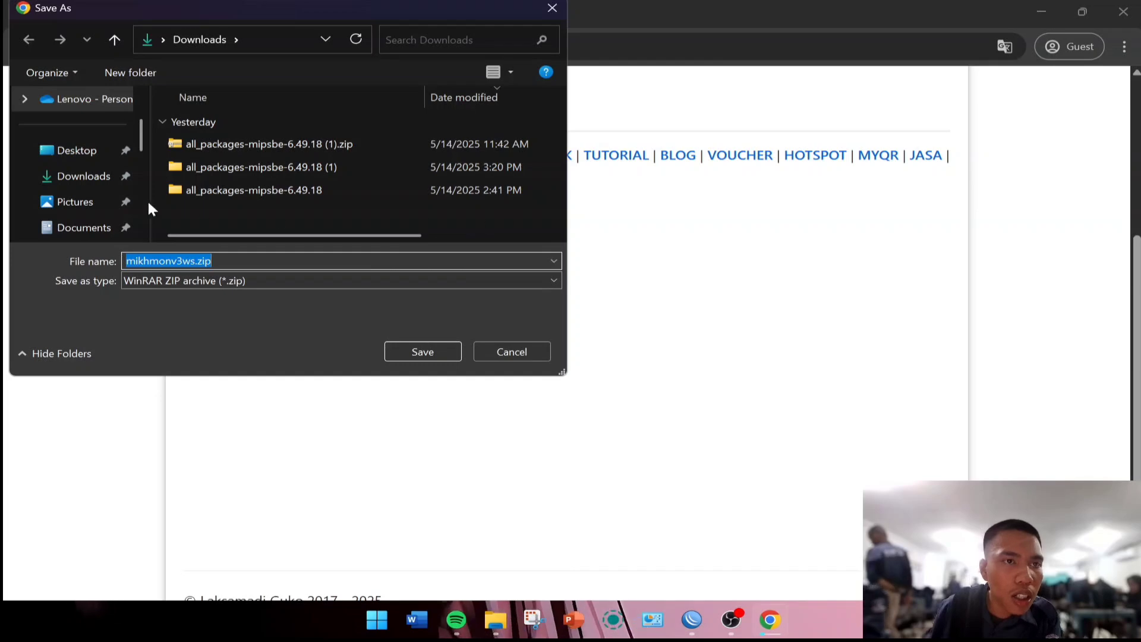
{"action": "left_click", "coordinate": [95, 179]}
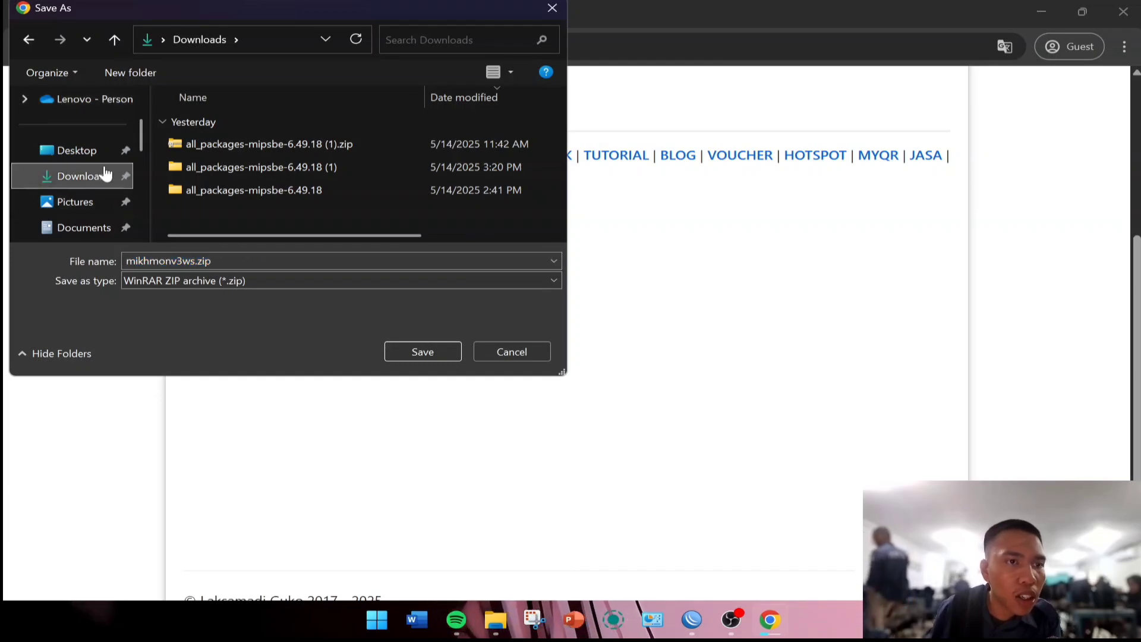
{"action": "left_click", "coordinate": [422, 353]}
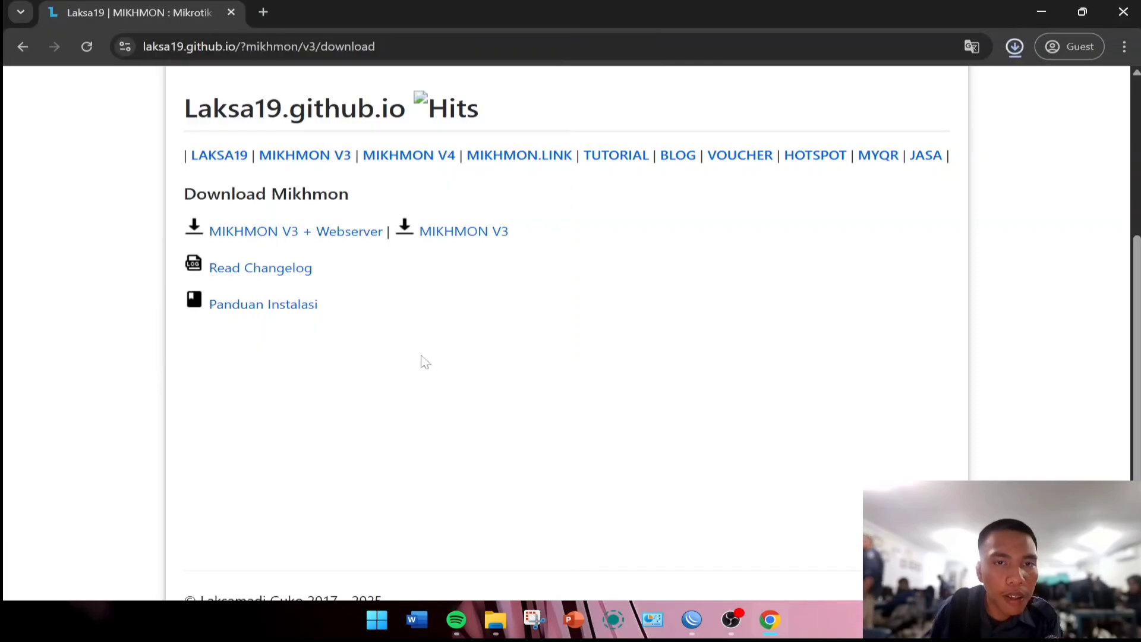
{"action": "left_click", "coordinate": [1020, 50]}
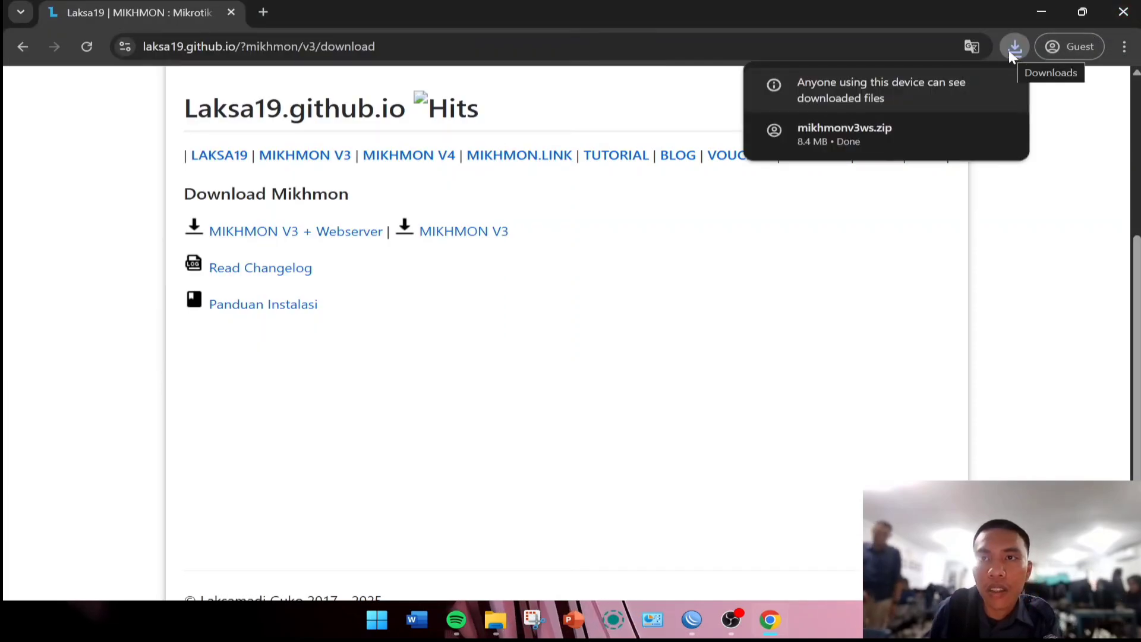
{"action": "left_click", "coordinate": [1010, 50]}
Locate mikhmonv3ws.zip in File Explorer through Chrome's download history.
{"action": "left_click", "coordinate": [1123, 47]}
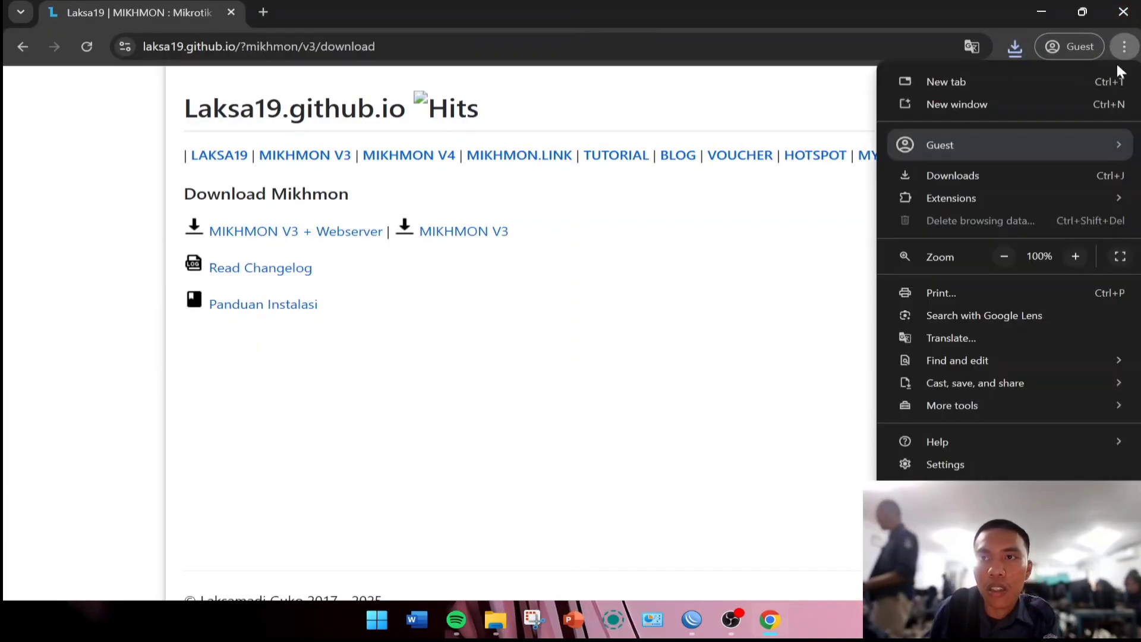
{"action": "left_click", "coordinate": [974, 176]}
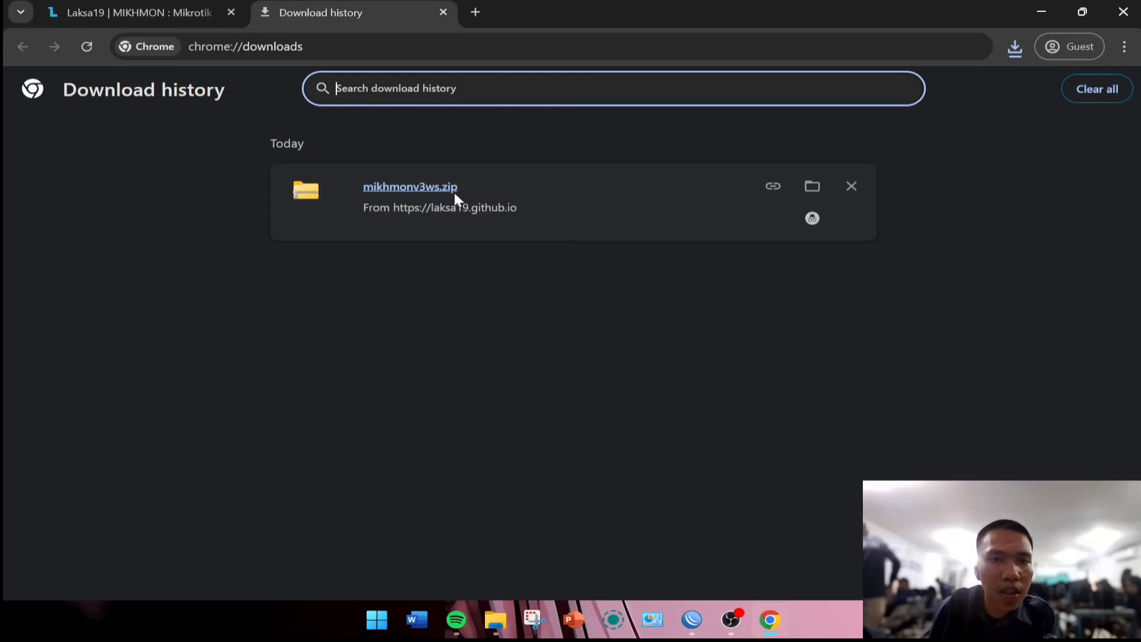
{"action": "left_click", "coordinate": [813, 187]}
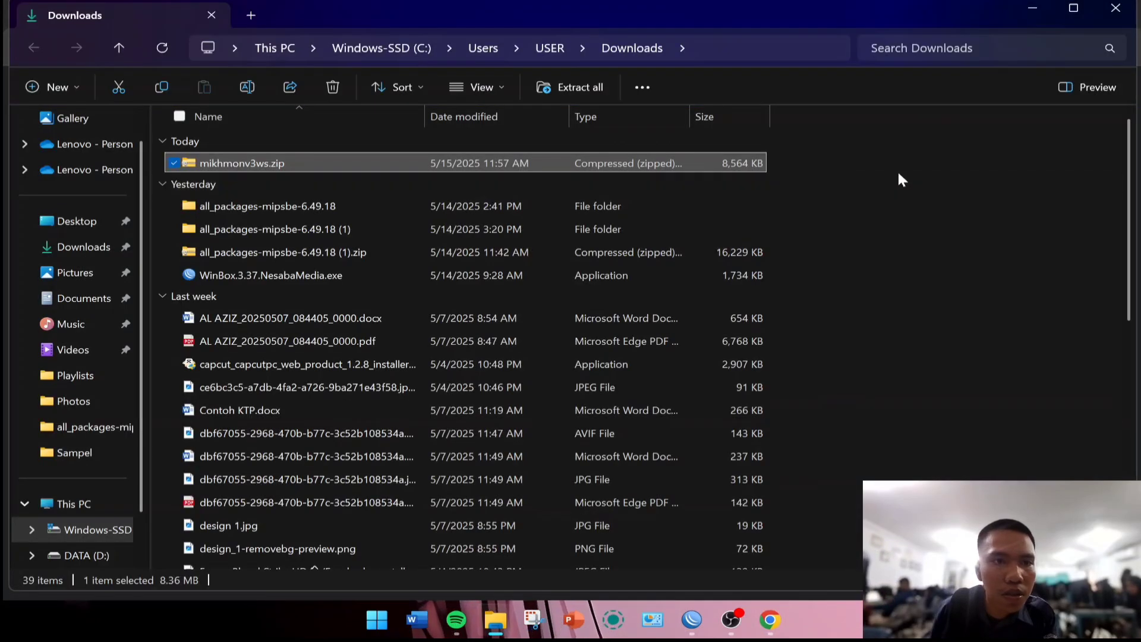
{"action": "right_click", "coordinate": [387, 162]}
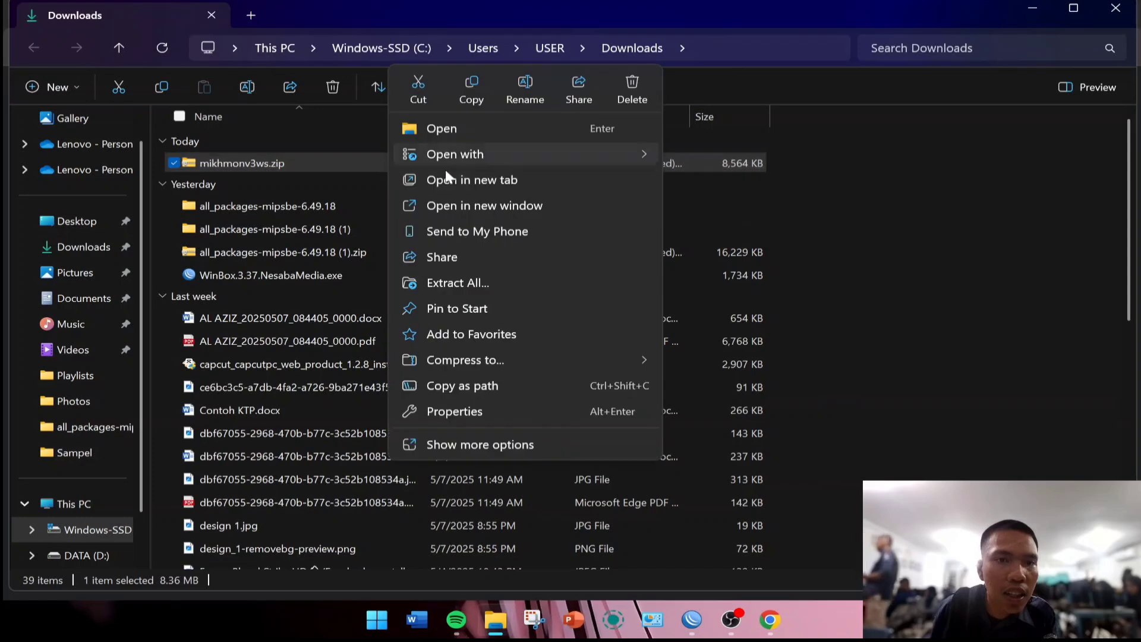
{"action": "mouse_move", "coordinate": [443, 147]}
{"action": "left_click", "coordinate": [221, 145]}
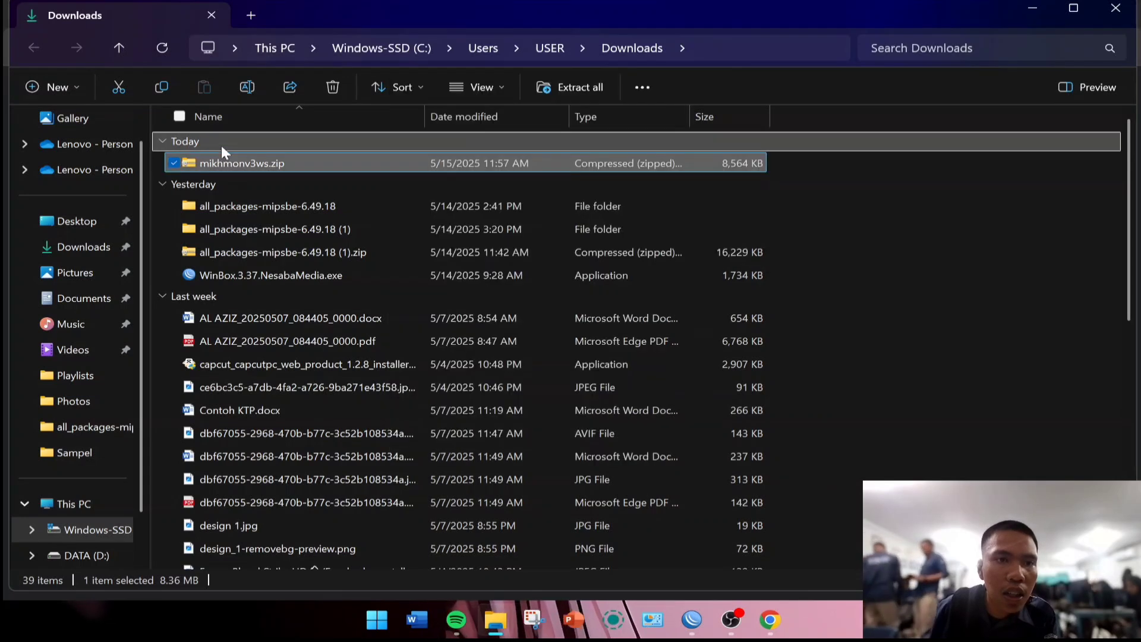
Extract the mikhmonv3ws.zip archive and open its Mikhmon Server folder.
{"action": "right_click", "coordinate": [196, 154]}
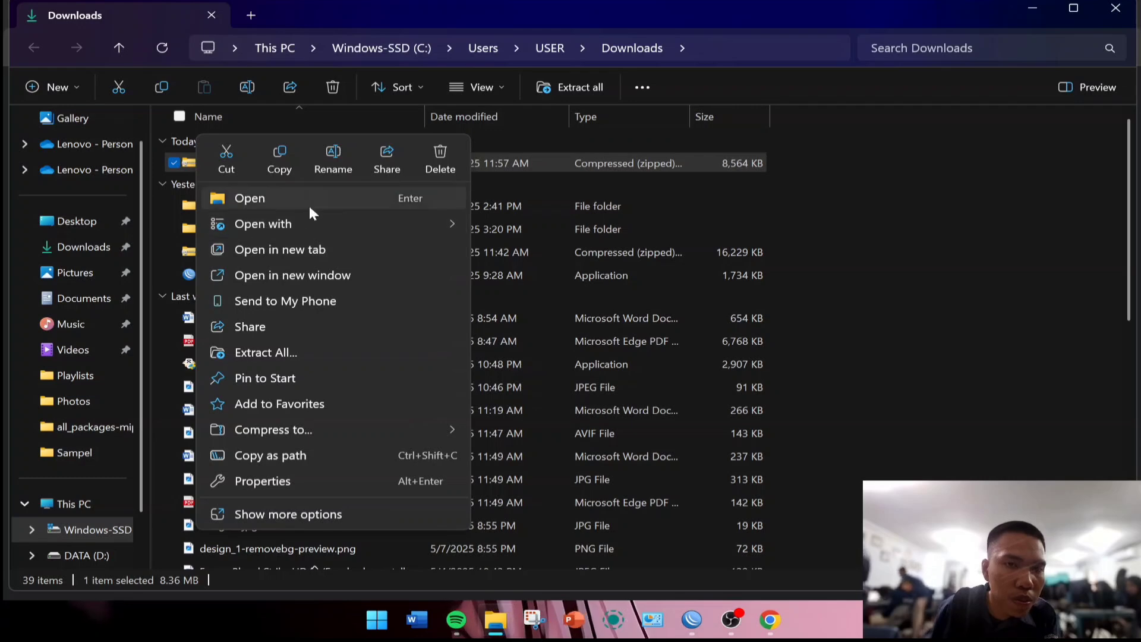
{"action": "mouse_move", "coordinate": [315, 222]}
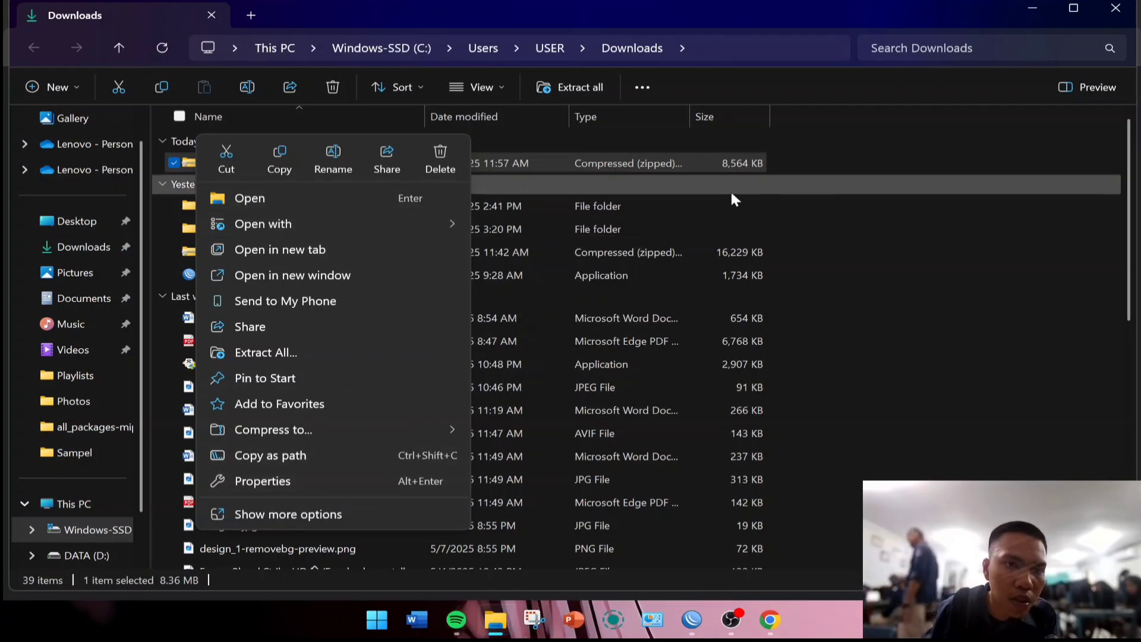
{"action": "left_click", "coordinate": [278, 352]}
{"action": "left_click", "coordinate": [725, 474]}
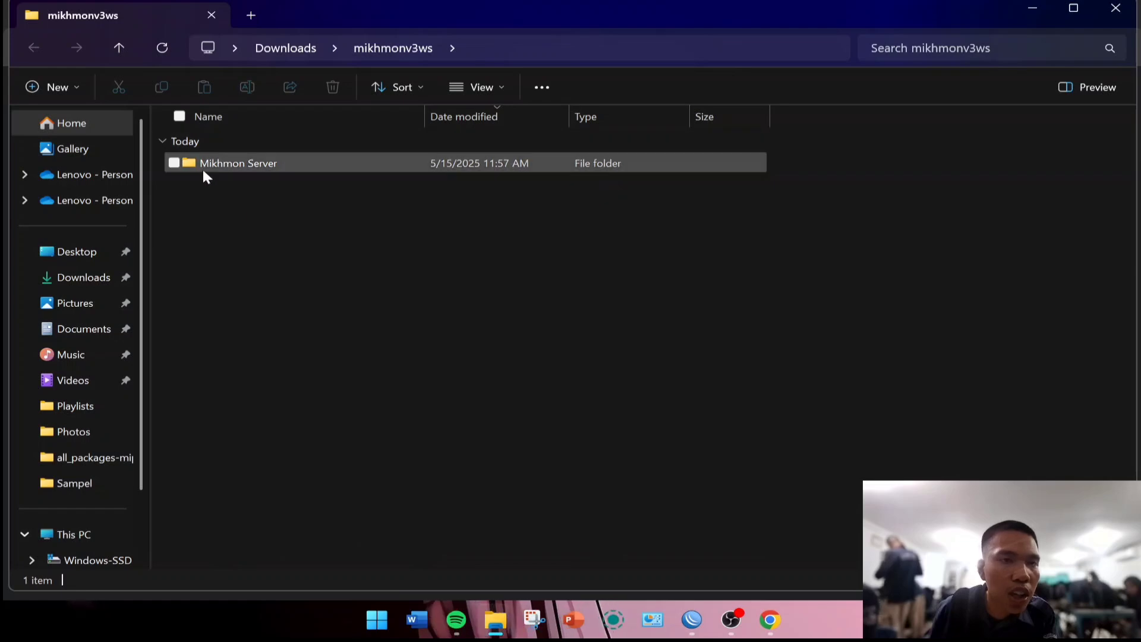
{"action": "left_click", "coordinate": [224, 160]}
{"action": "double_click", "coordinate": [241, 160]}
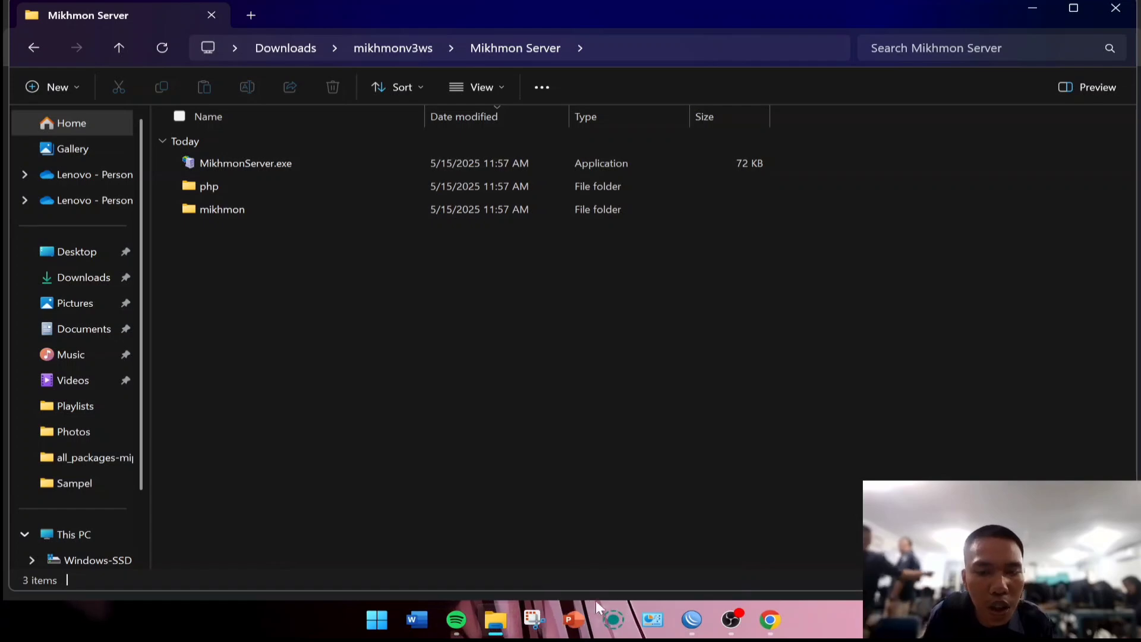
Open the Mikhmon v3 tutorial on the Laksa19 tab, scroll to the Winbox steps, and return to WinBox.
{"action": "mouse_move", "coordinate": [687, 623]}
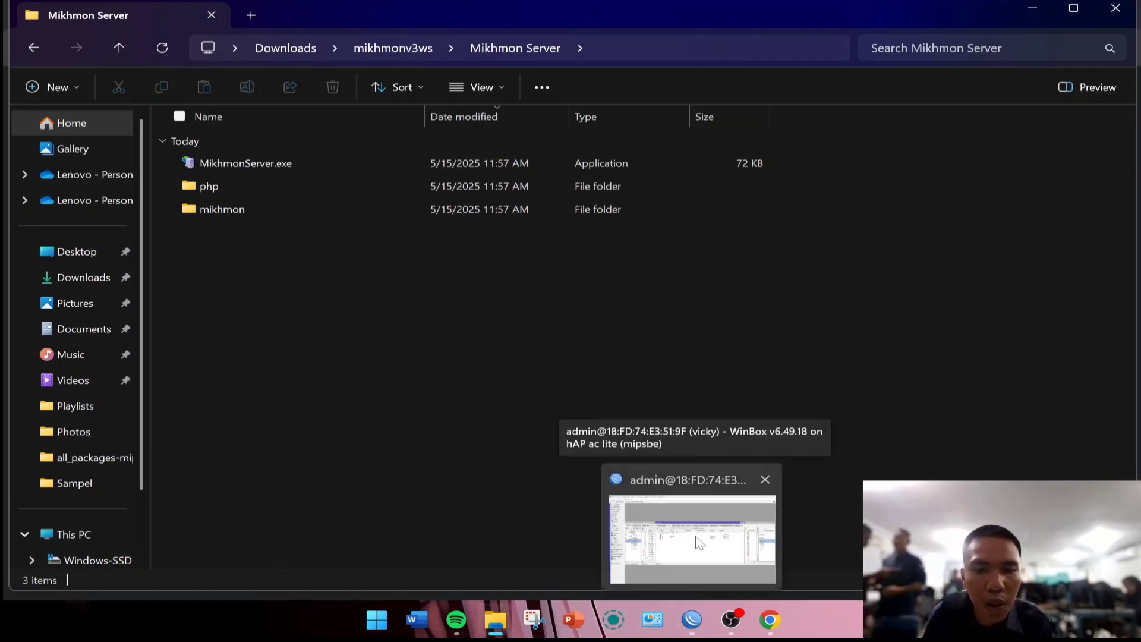
{"action": "left_click", "coordinate": [769, 621]}
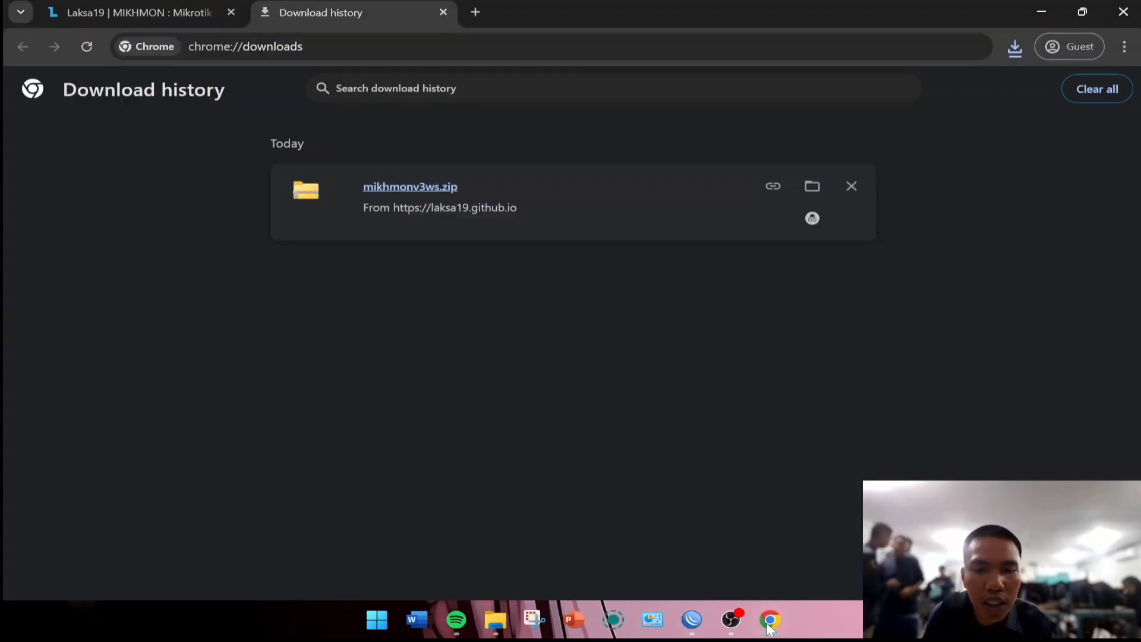
{"action": "left_click", "coordinate": [126, 15]}
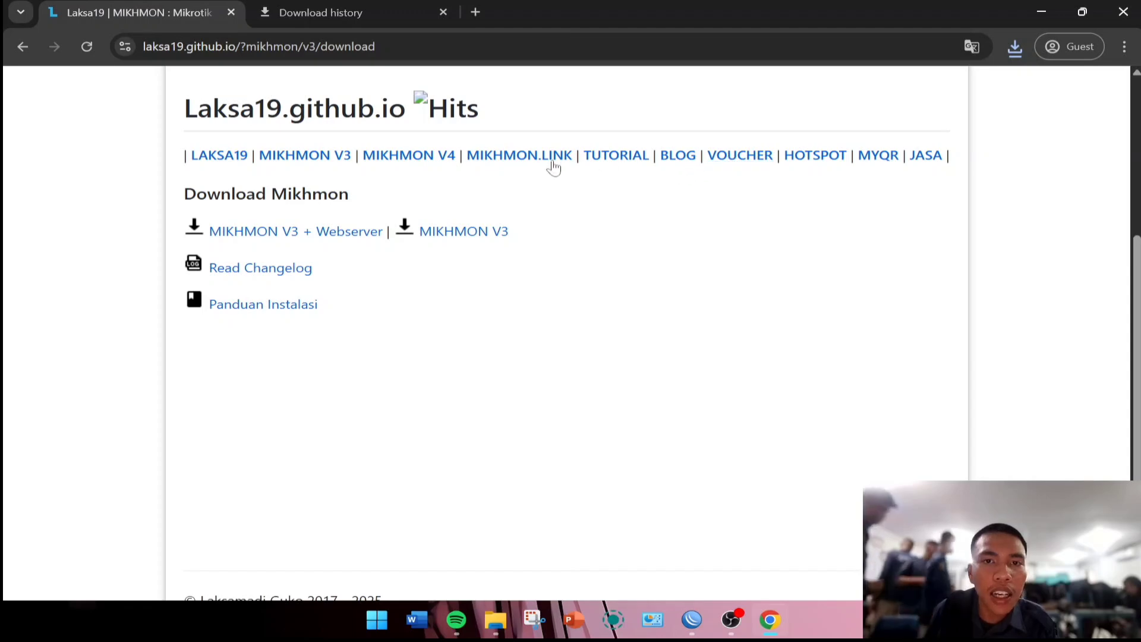
{"action": "left_click", "coordinate": [613, 157]}
{"action": "scroll", "coordinate": [639, 196], "scroll_direction": "down", "scroll_amount": 8}
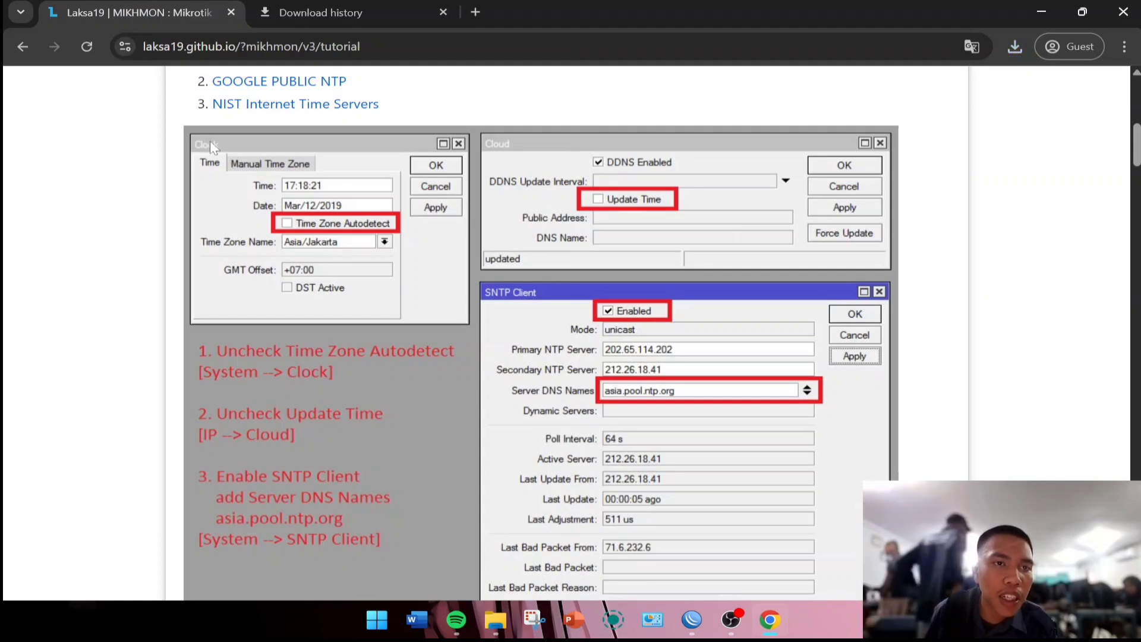
{"action": "left_click", "coordinate": [692, 619]}
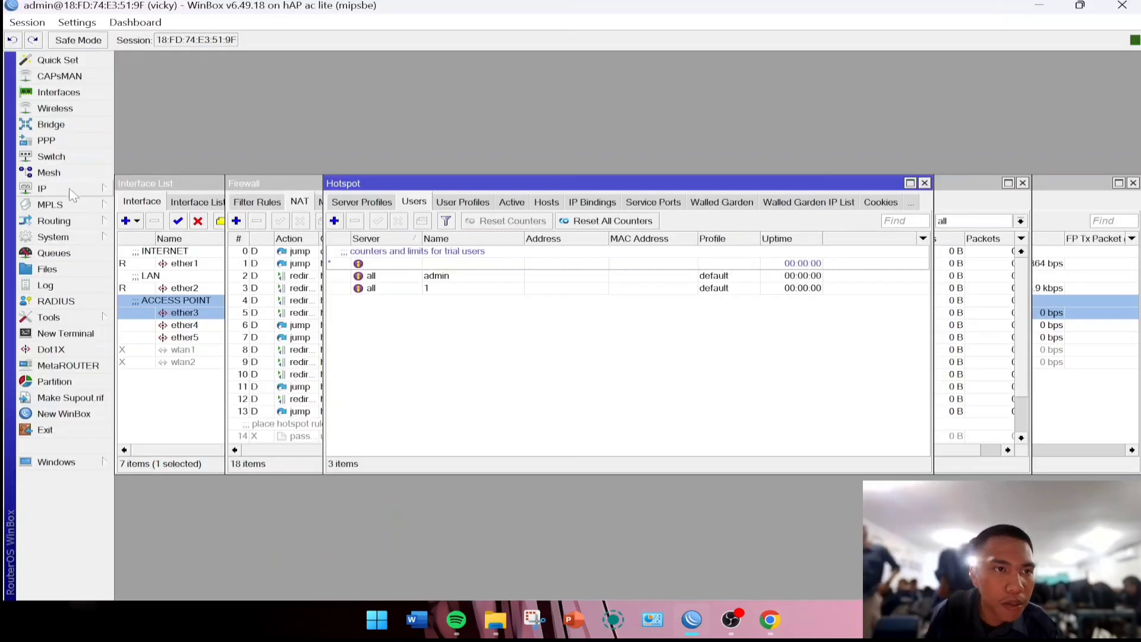
Turn off Time Zone Autodetect in System > Clock.
{"action": "left_click", "coordinate": [69, 239]}
{"action": "left_click", "coordinate": [83, 237]}
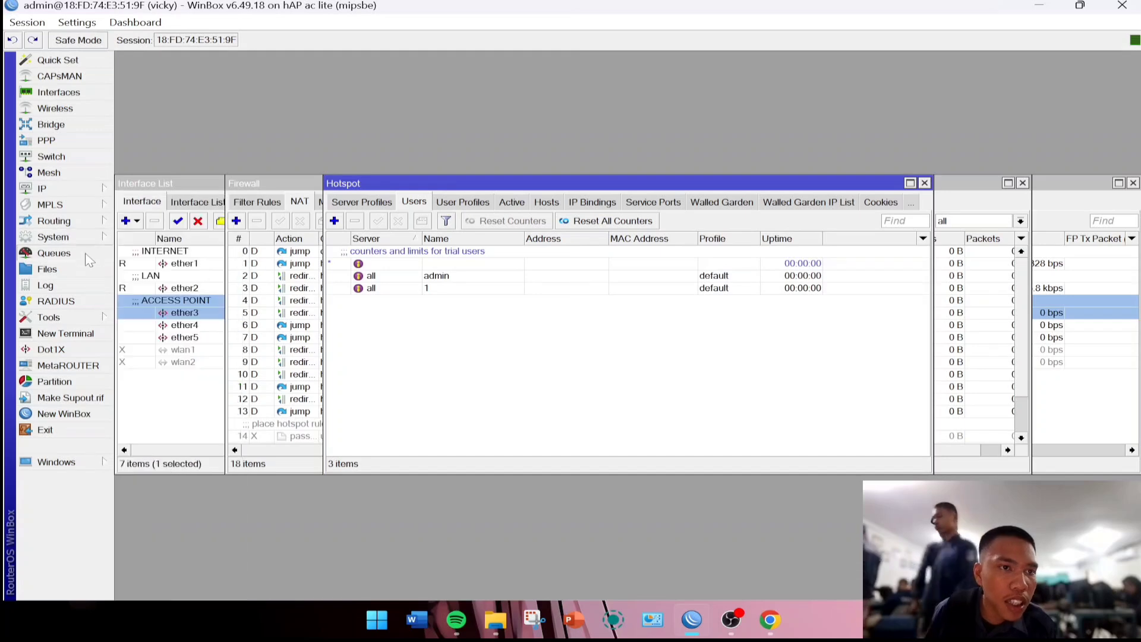
{"action": "left_click", "coordinate": [84, 238]}
{"action": "left_click", "coordinate": [152, 238]}
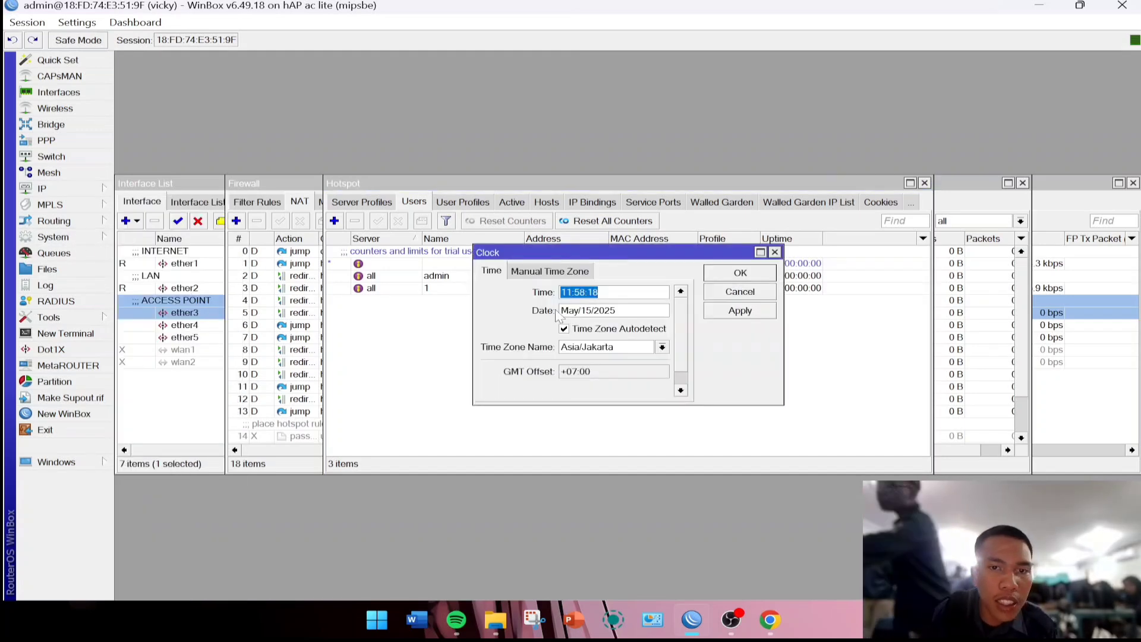
{"action": "left_click", "coordinate": [564, 329]}
{"action": "left_click", "coordinate": [739, 273]}
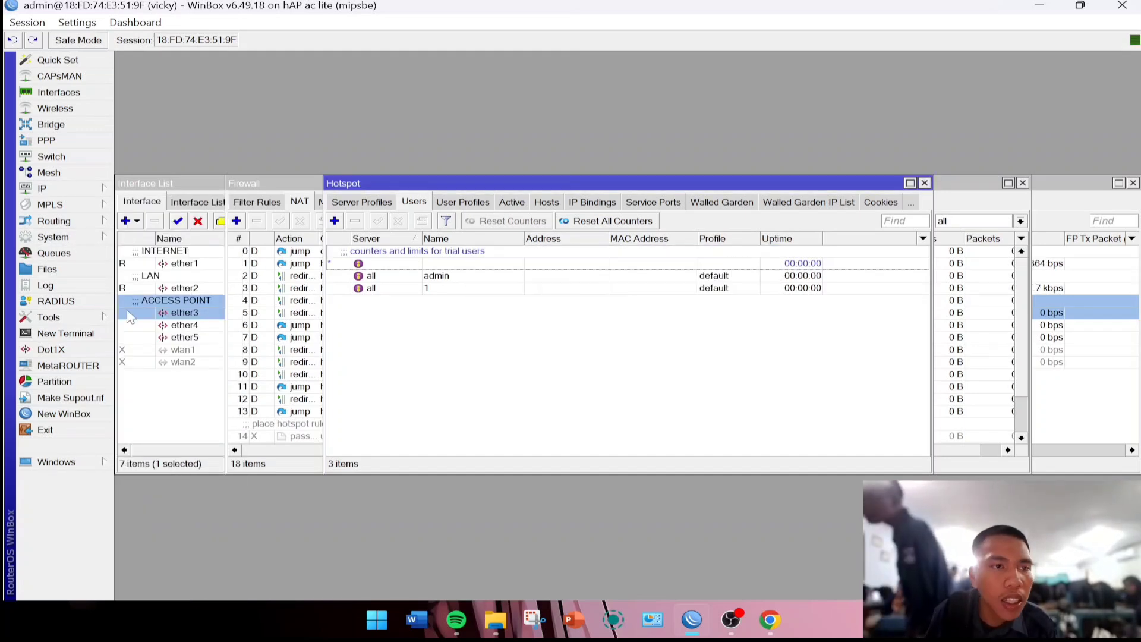
Enable the SNTP client with server asia.pool.ntp.org, checking the tutorial in Chrome along the way.
{"action": "left_click", "coordinate": [54, 237]}
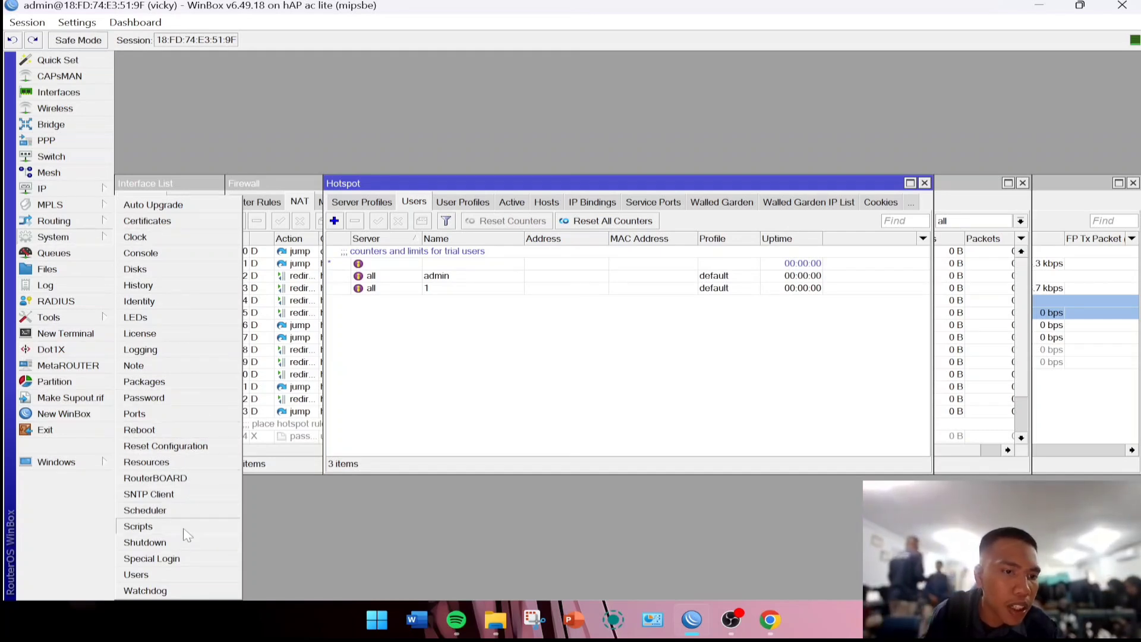
{"action": "left_click", "coordinate": [149, 495]}
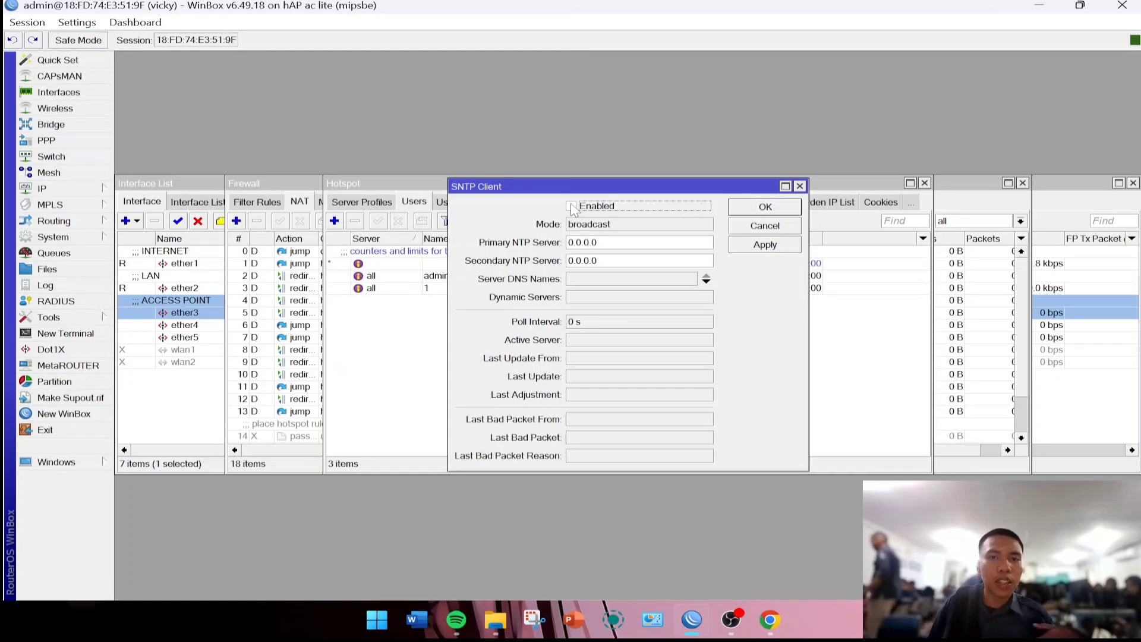
{"action": "left_click", "coordinate": [572, 206]}
{"action": "left_click", "coordinate": [592, 279]}
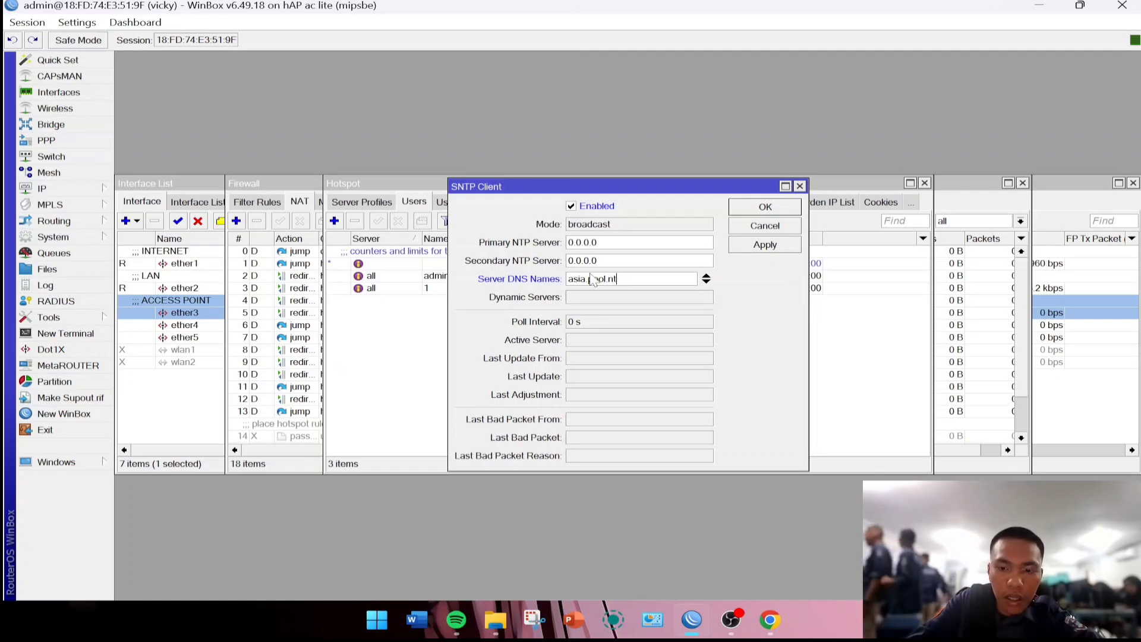
{"action": "type", "text": "rg"}
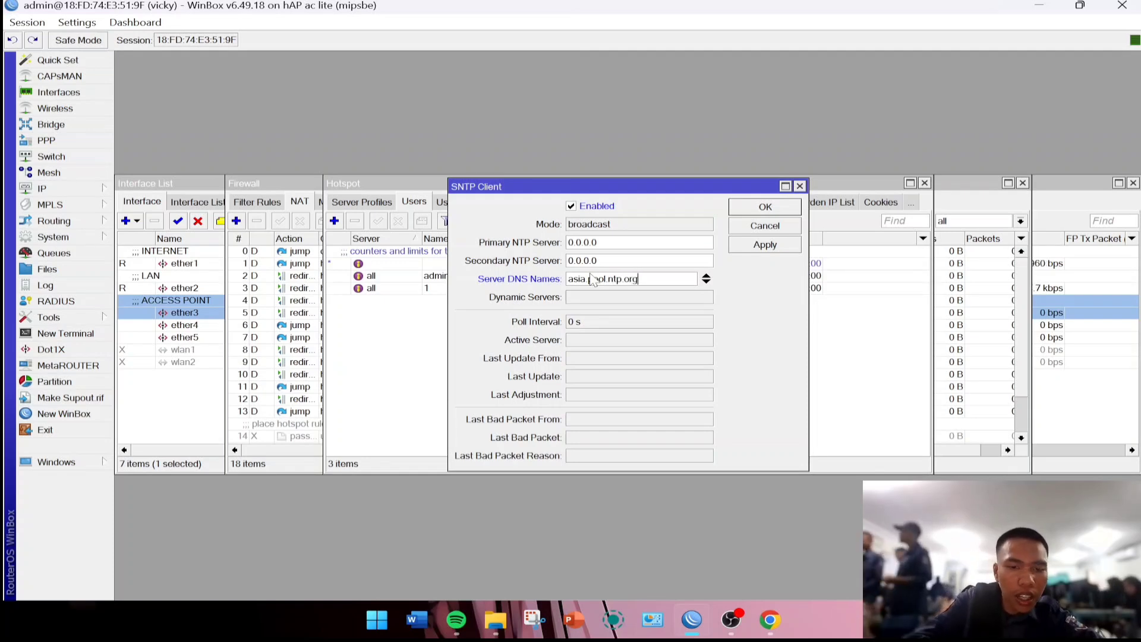
{"action": "left_click", "coordinate": [765, 622]}
{"action": "left_click", "coordinate": [488, 488]}
{"action": "scroll", "coordinate": [535, 357], "scroll_direction": "down", "scroll_amount": 2}
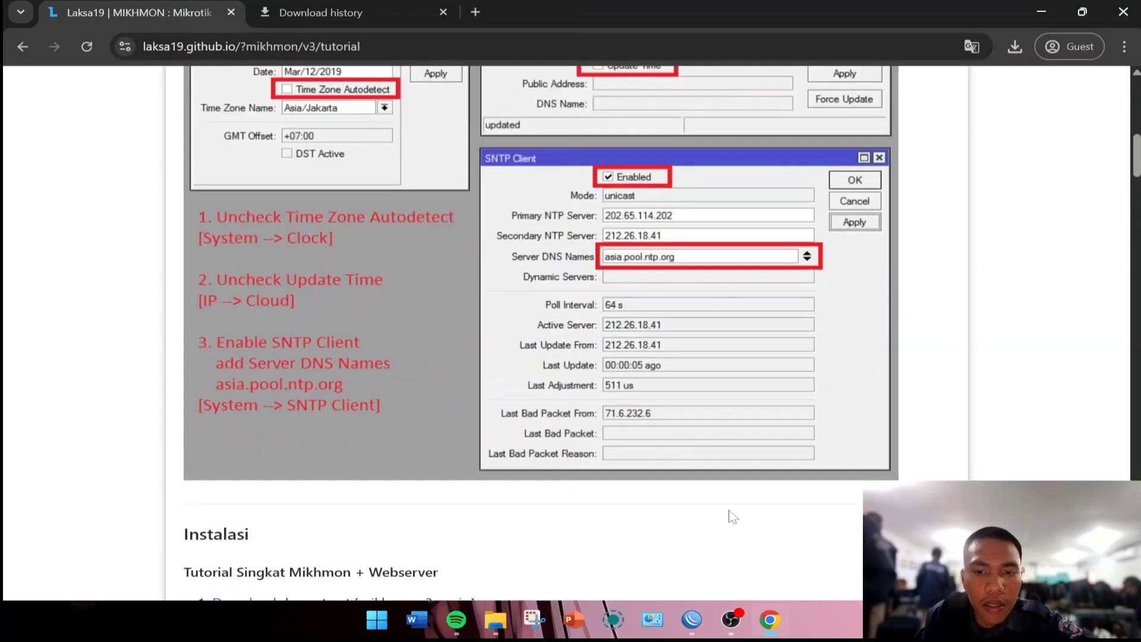
{"action": "mouse_move", "coordinate": [740, 622]}
{"action": "left_click", "coordinate": [691, 624]}
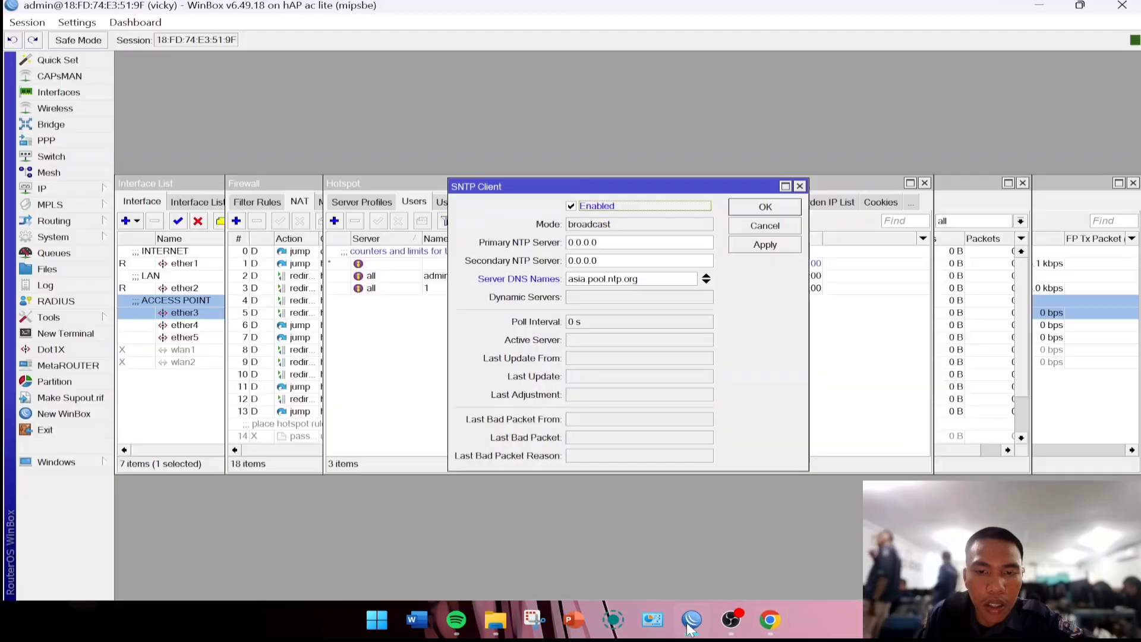
{"action": "left_click", "coordinate": [763, 247]}
{"action": "left_click", "coordinate": [766, 208]}
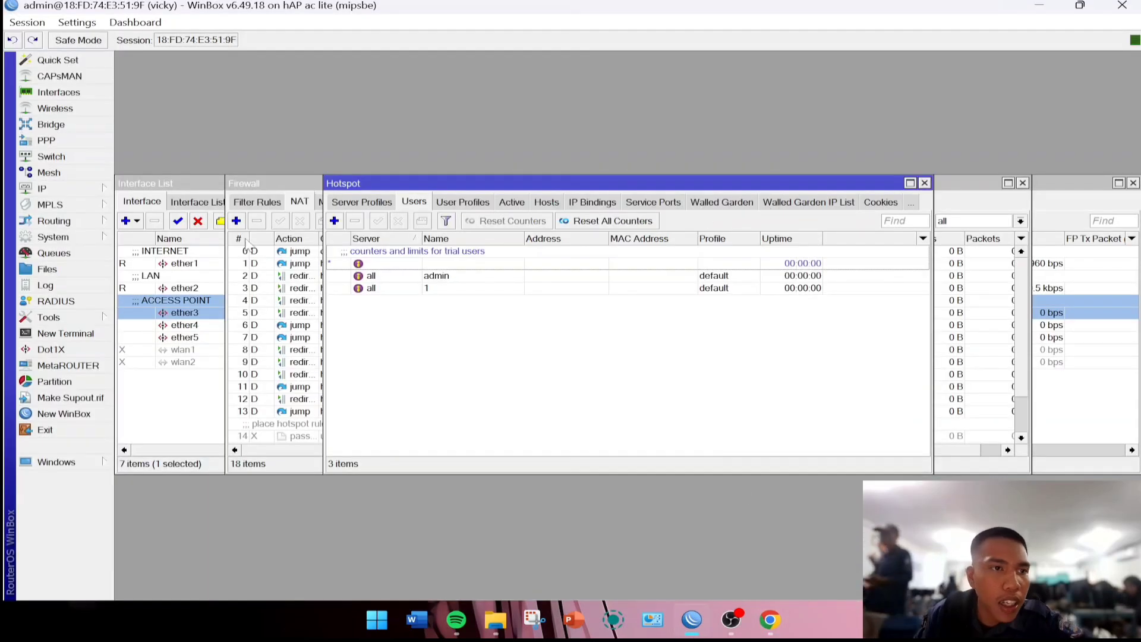
Turn off Update Time in IP > Cloud.
{"action": "left_click", "coordinate": [110, 190]}
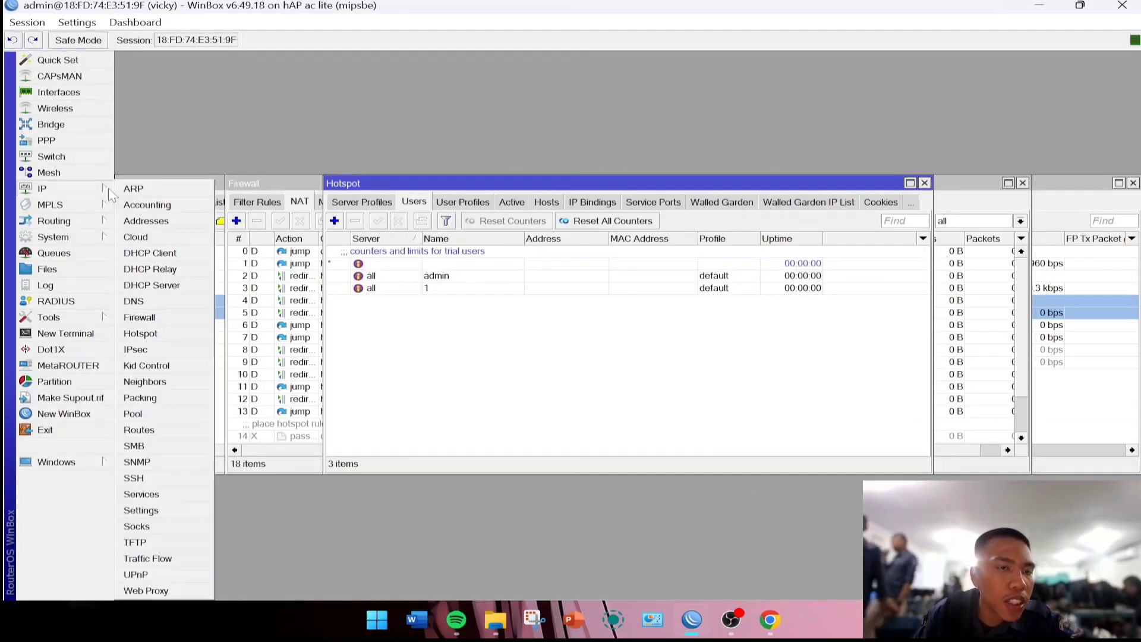
{"action": "left_click", "coordinate": [136, 237]}
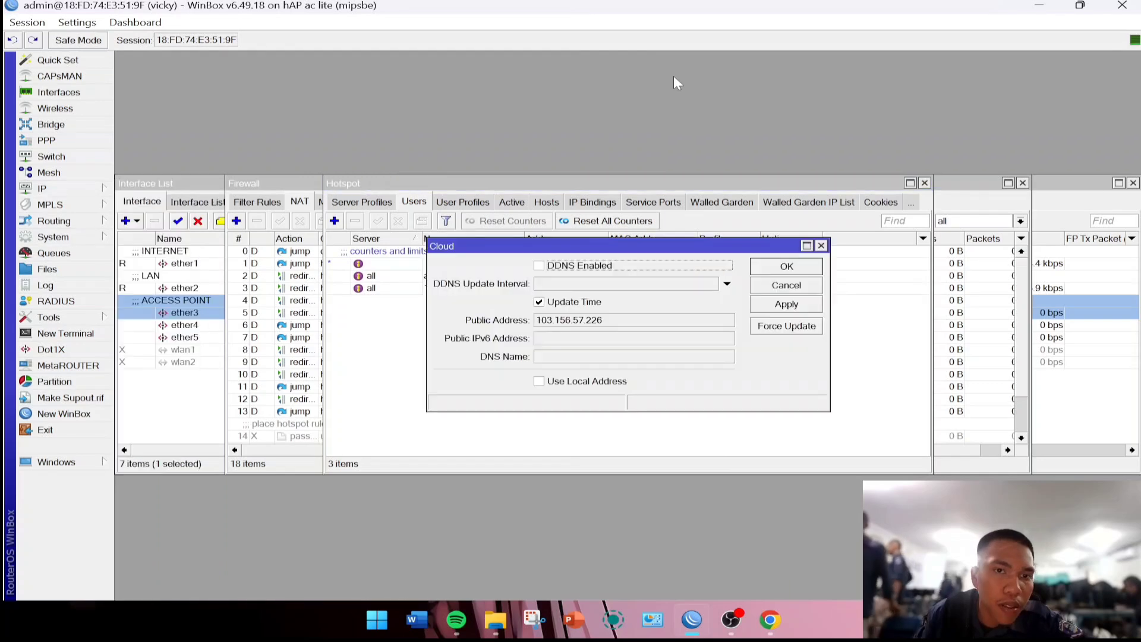
{"action": "left_click", "coordinate": [539, 302]}
{"action": "left_click", "coordinate": [790, 305]}
{"action": "left_click", "coordinate": [799, 269]}
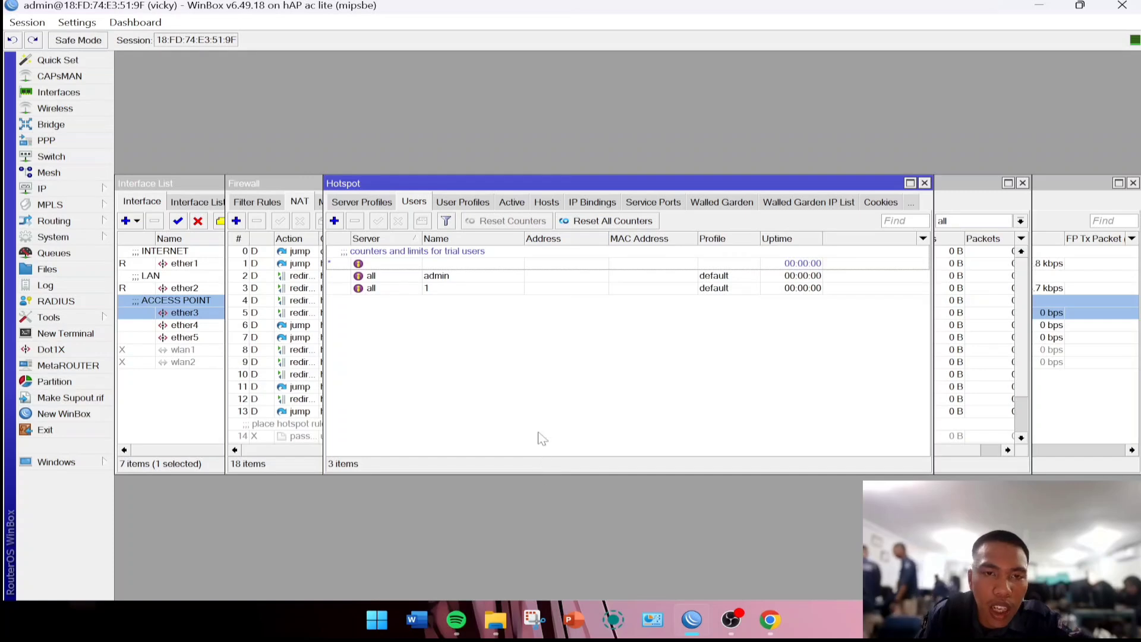
Launch MikhmonServer.exe and change its server port to 8080.
{"action": "mouse_move", "coordinate": [495, 615]}
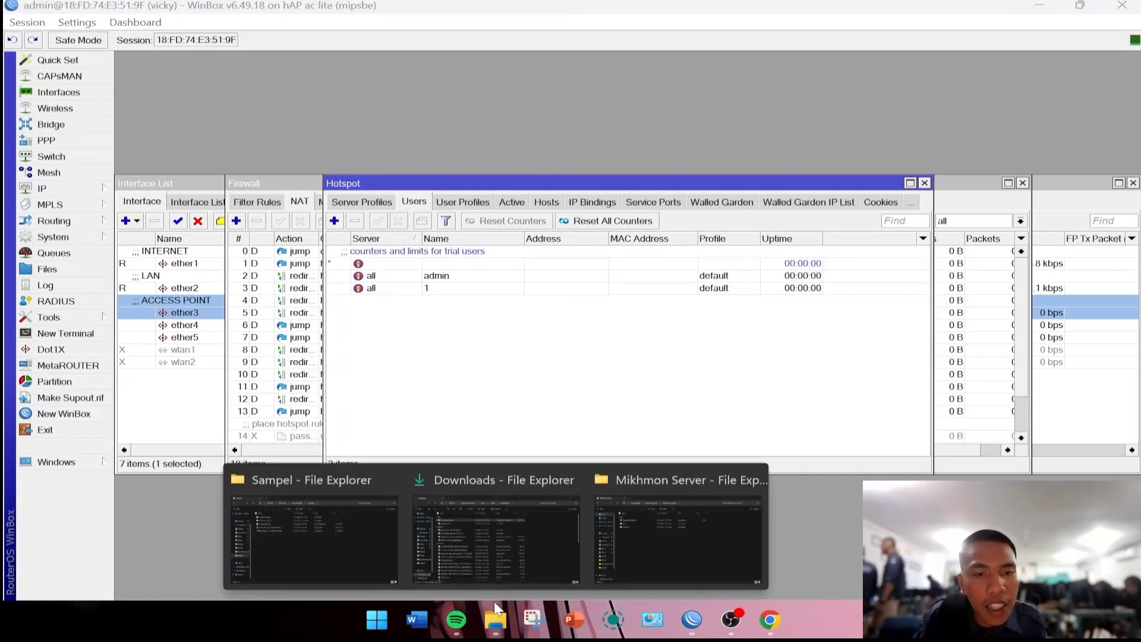
{"action": "left_click", "coordinate": [661, 535]}
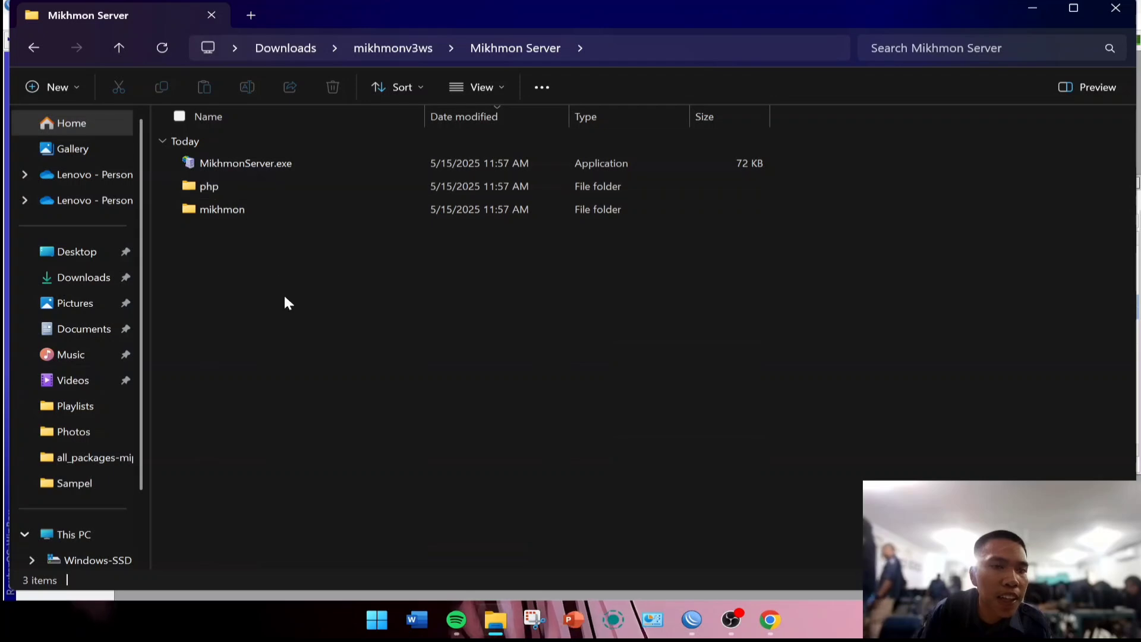
{"action": "double_click", "coordinate": [297, 158]}
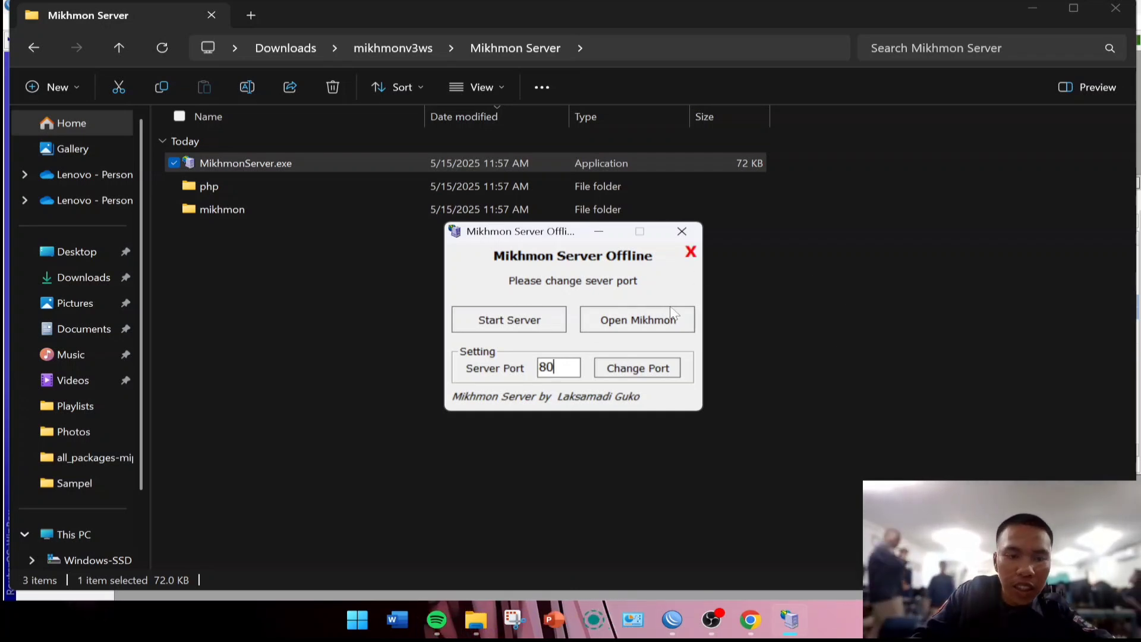
{"action": "type", "text": "80"}
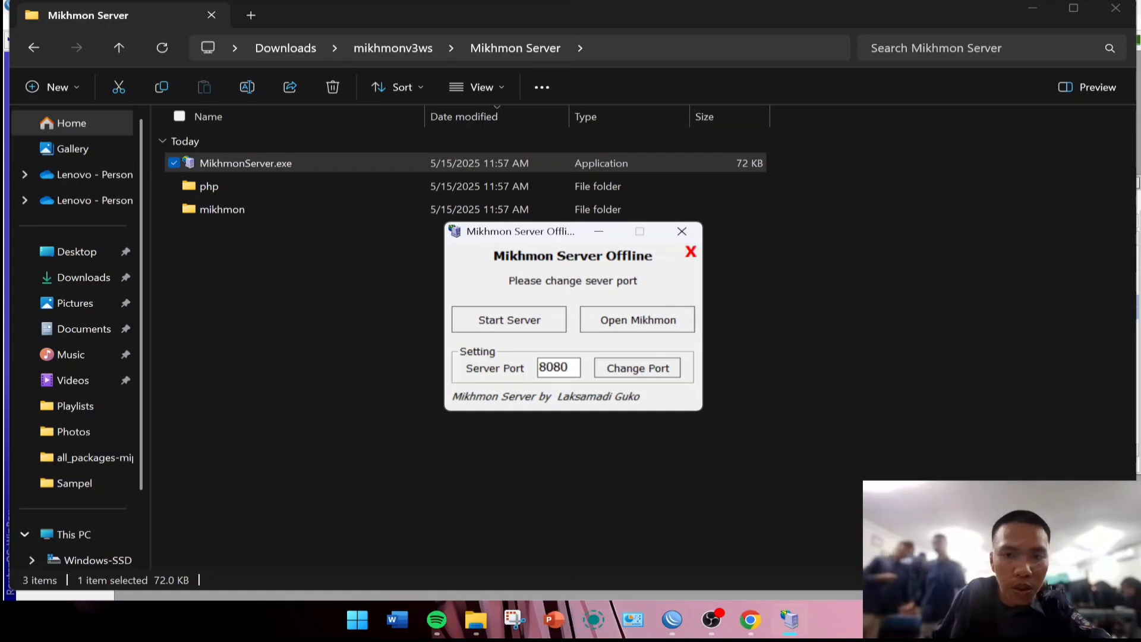
{"action": "left_click", "coordinate": [638, 368]}
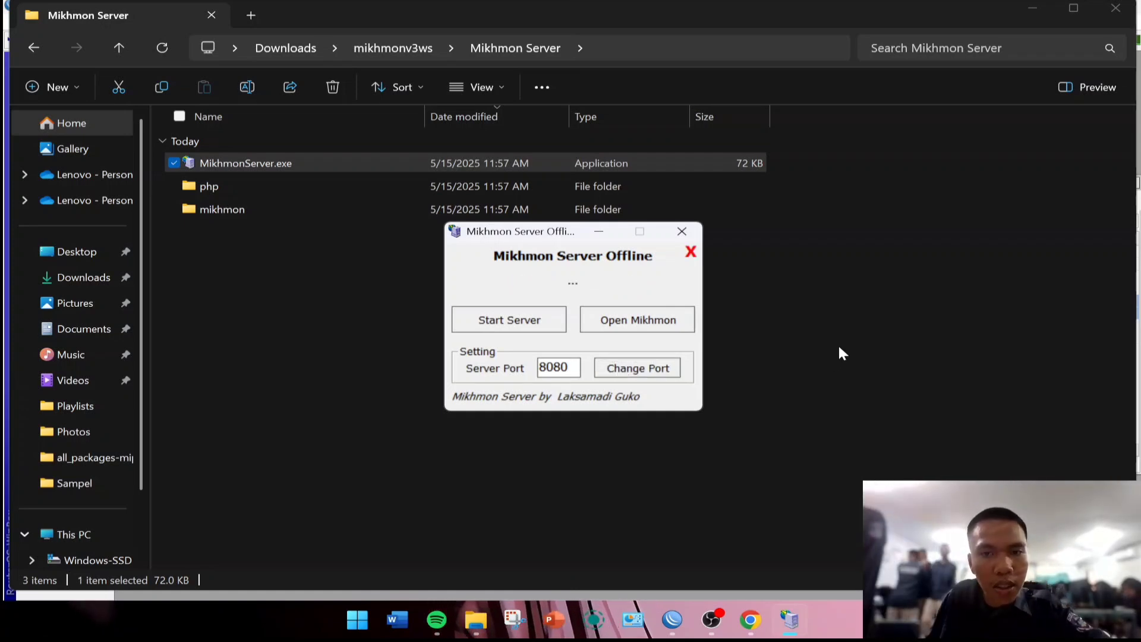
Start the server, allow it through the firewall, and open Mikhmon in the browser.
{"action": "left_click", "coordinate": [533, 320]}
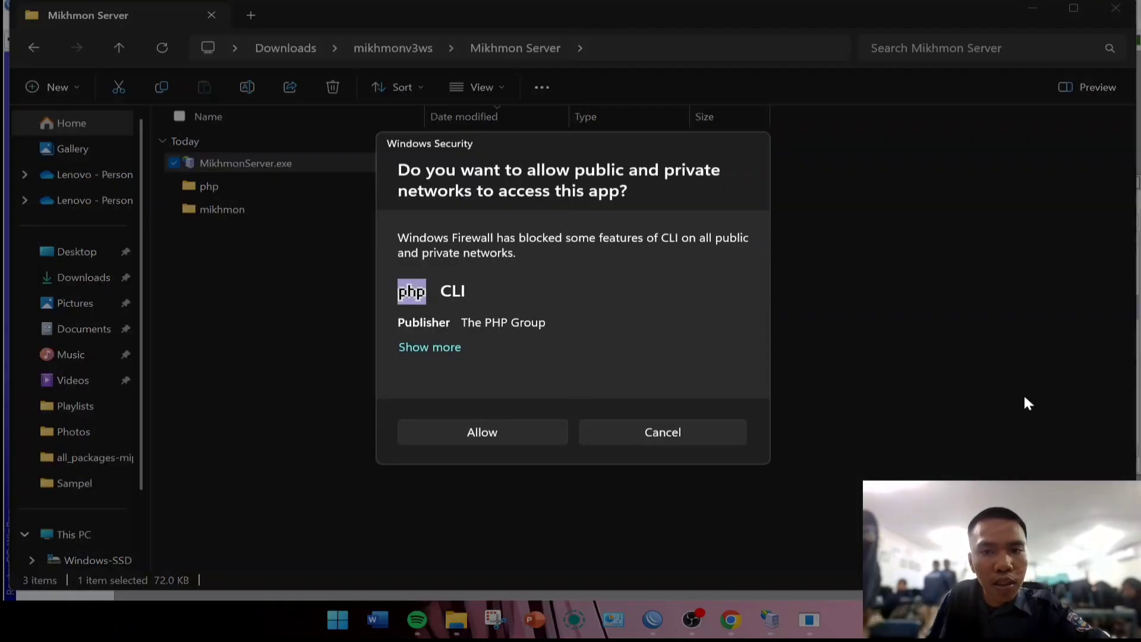
{"action": "left_click", "coordinate": [557, 431]}
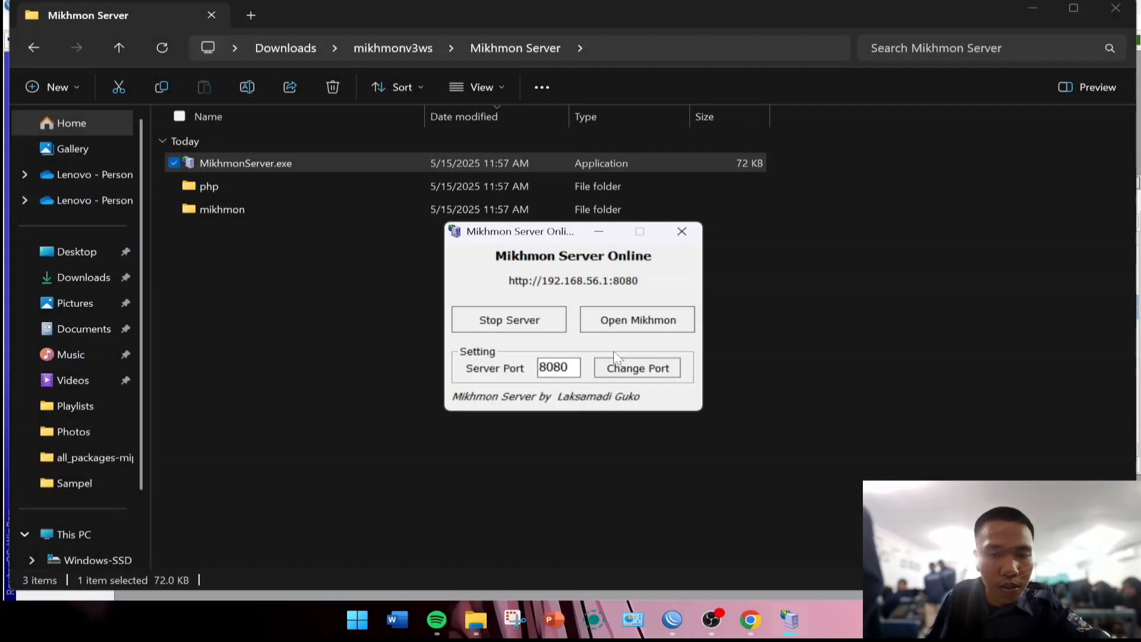
{"action": "left_click", "coordinate": [630, 332]}
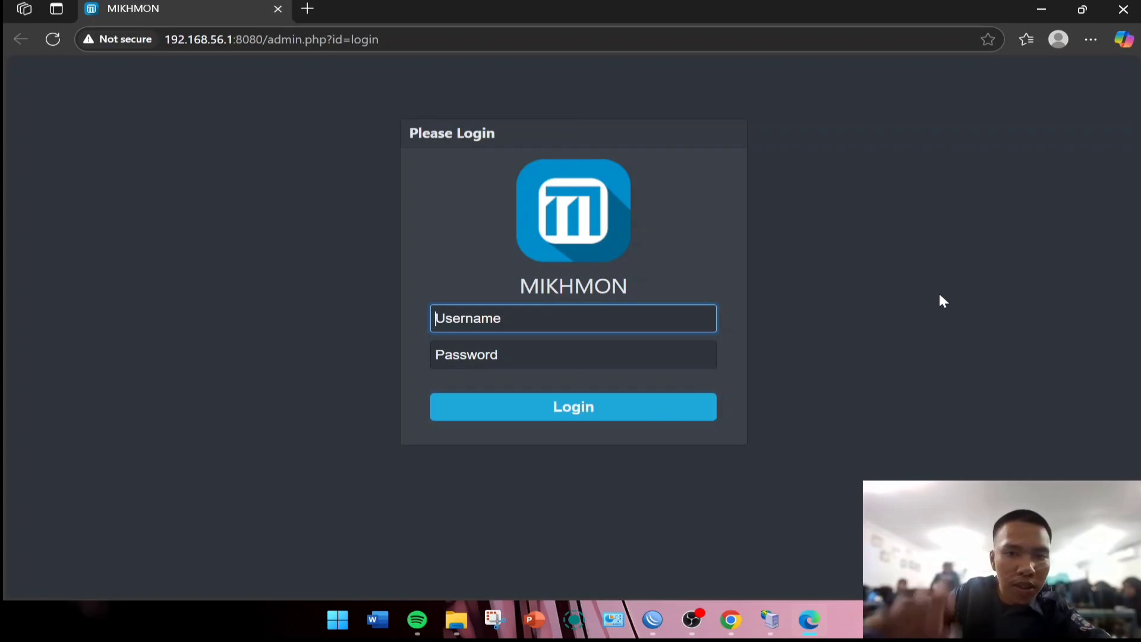
Log in to the Mikhmon admin panel and decline Edge's save-password prompt.
{"action": "type", "text": "mikhmon"}
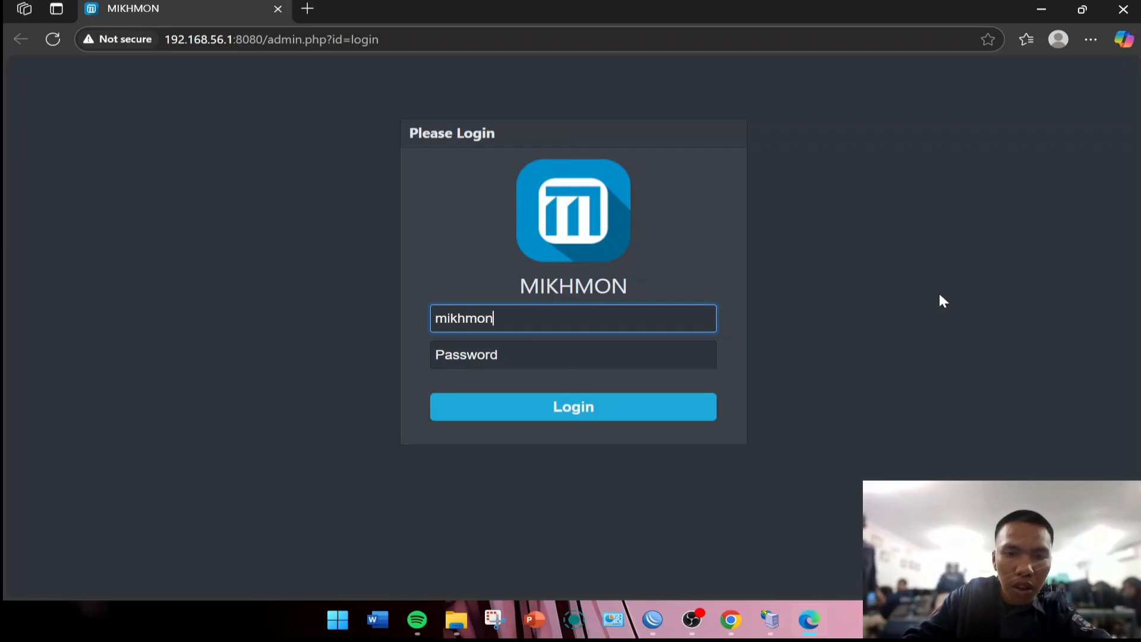
{"action": "left_click", "coordinate": [599, 349]}
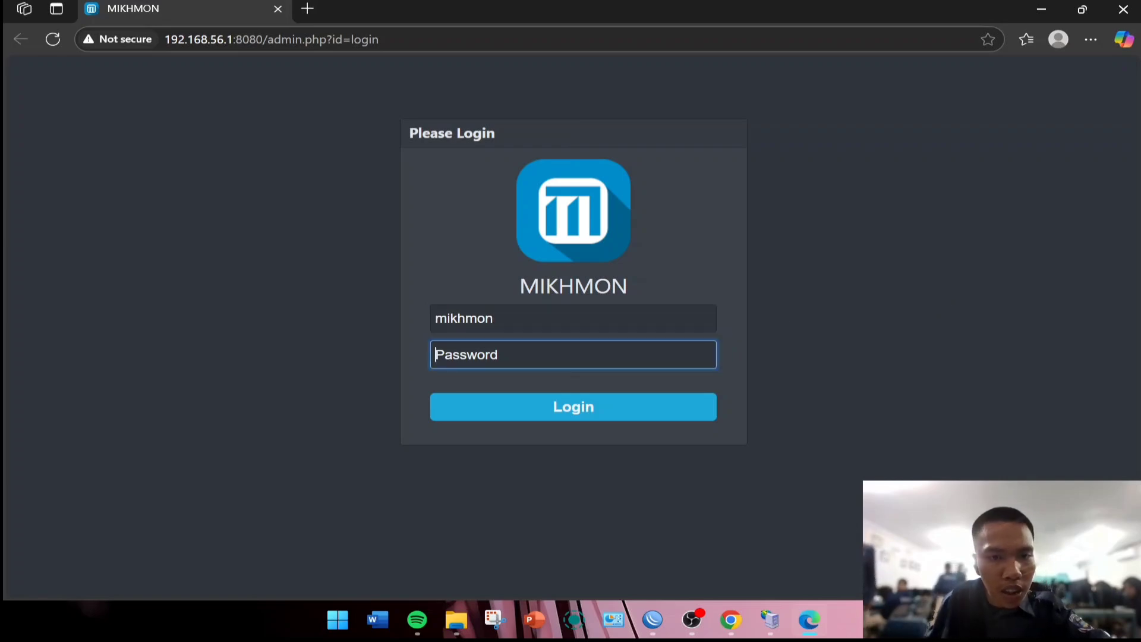
{"action": "type", "text": "•"}
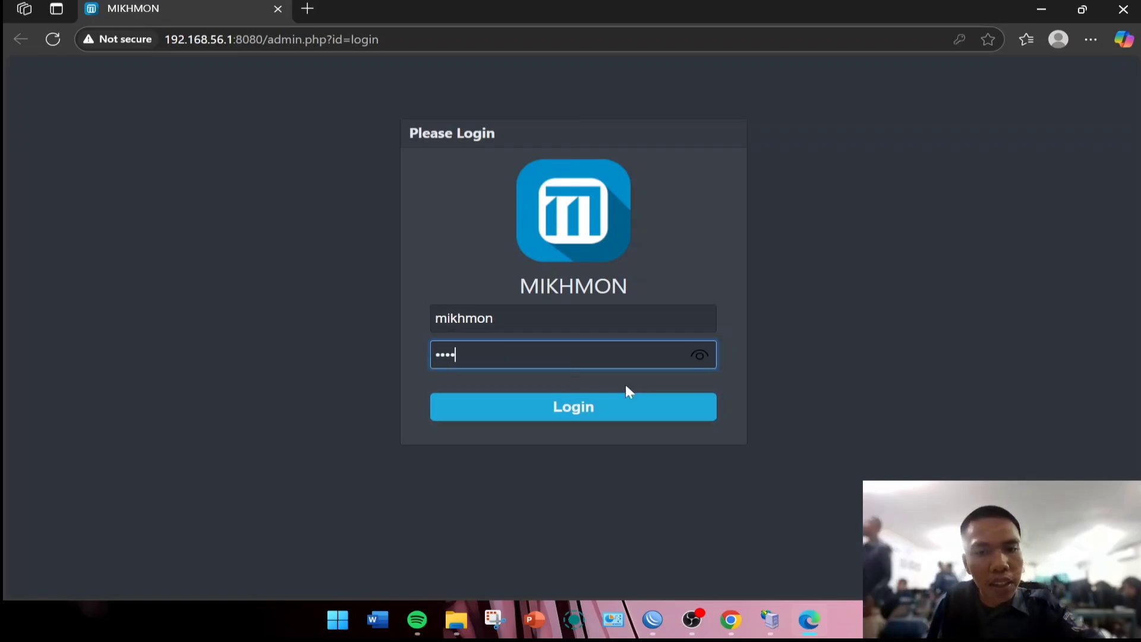
{"action": "left_click", "coordinate": [581, 407]}
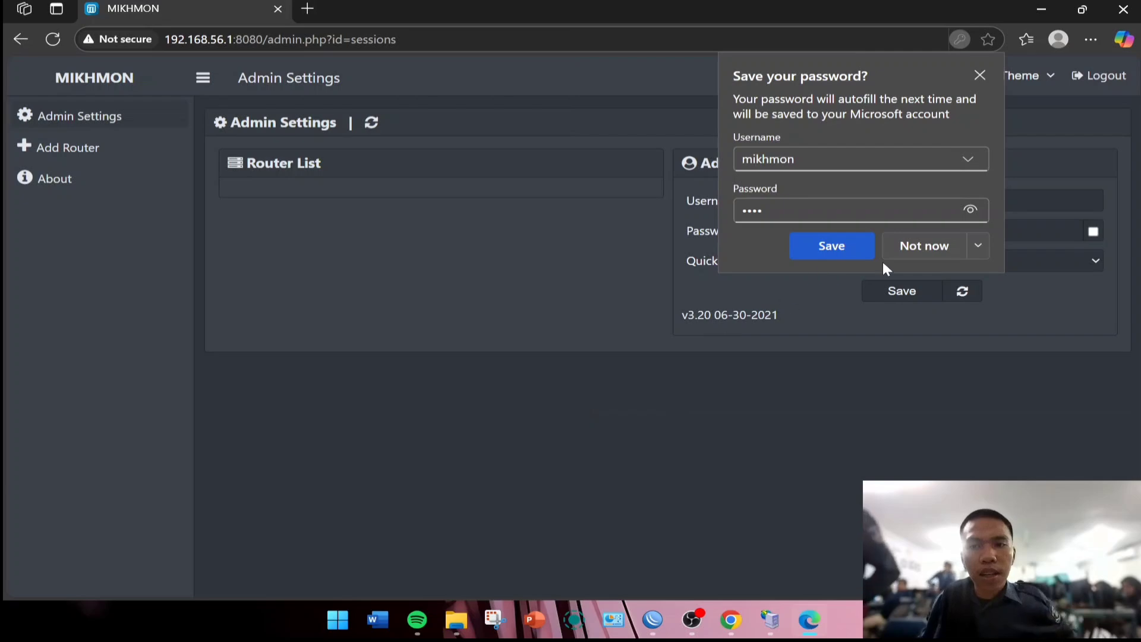
{"action": "left_click", "coordinate": [921, 255]}
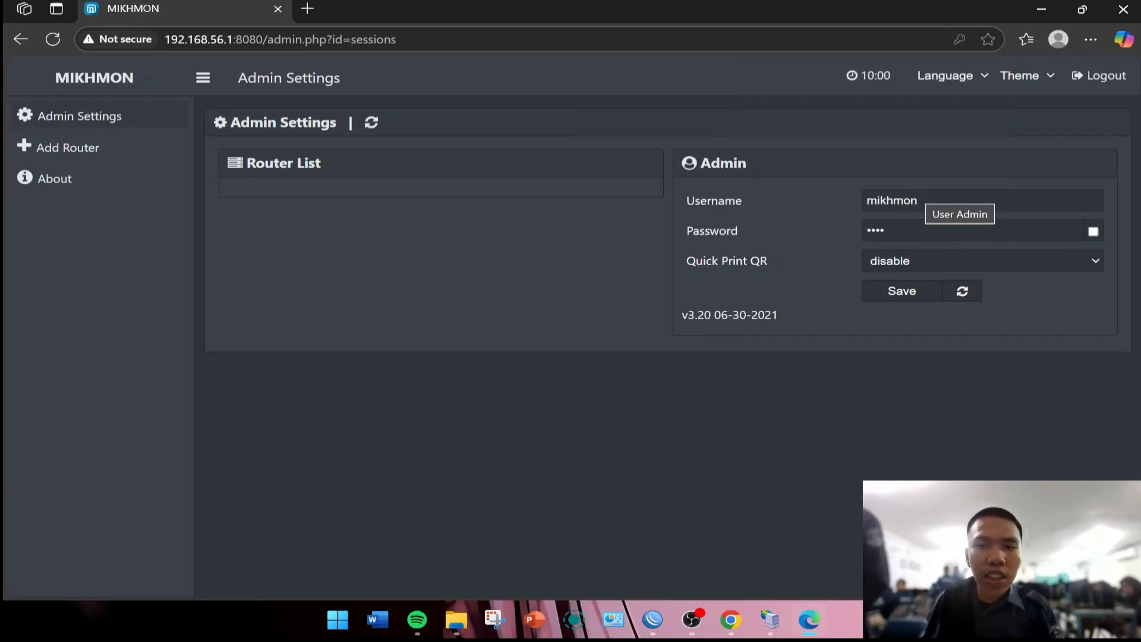
{"action": "left_click", "coordinate": [909, 201]}
{"action": "left_click", "coordinate": [892, 230]}
{"action": "left_click", "coordinate": [841, 241]}
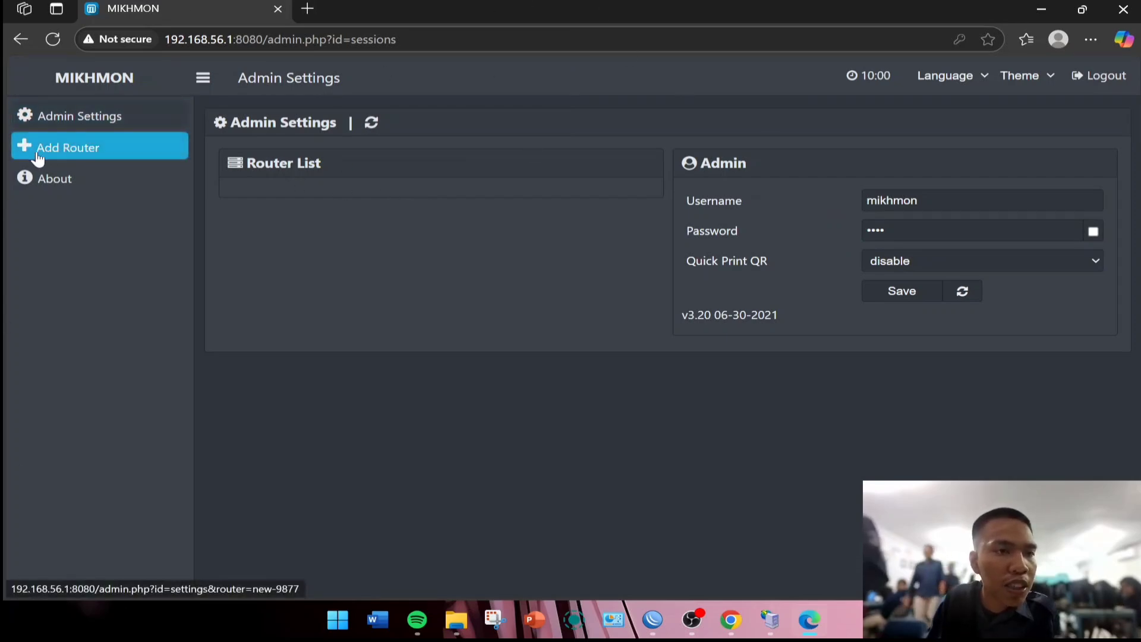
Add a new router session and enter the session name vicky.net.
{"action": "left_click", "coordinate": [81, 150]}
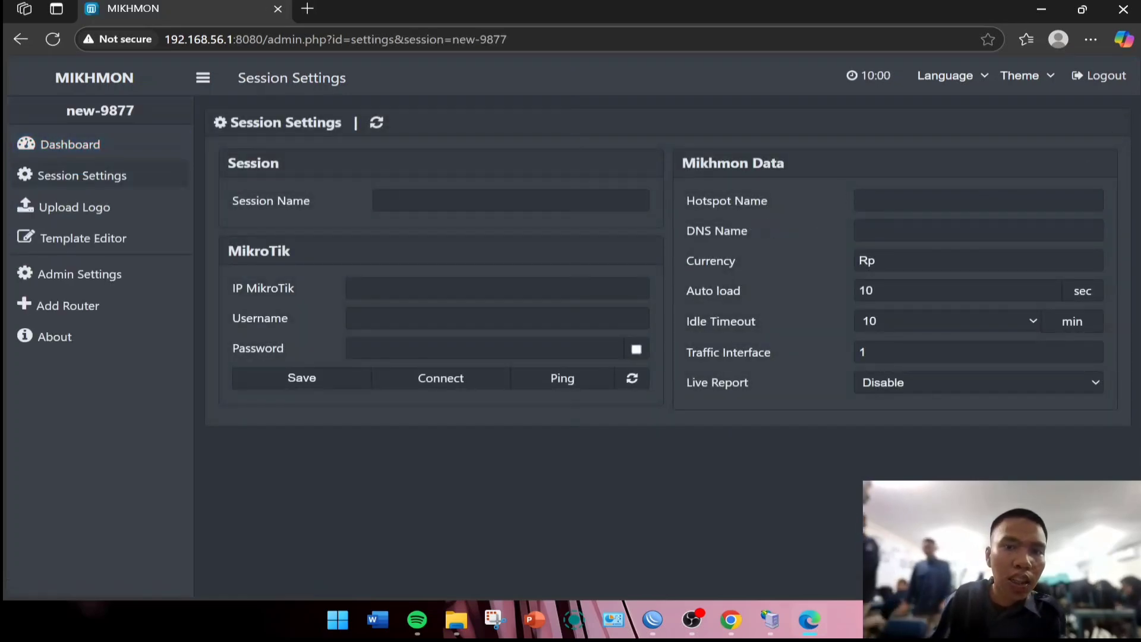
{"action": "left_click", "coordinate": [480, 200]}
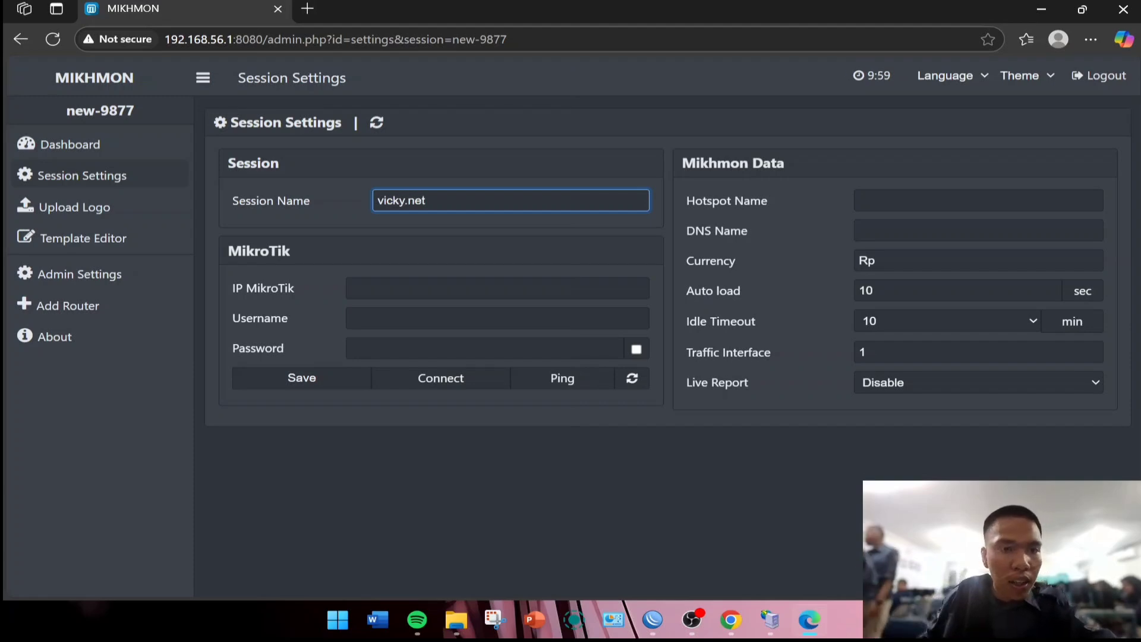
{"action": "left_click", "coordinate": [475, 288]}
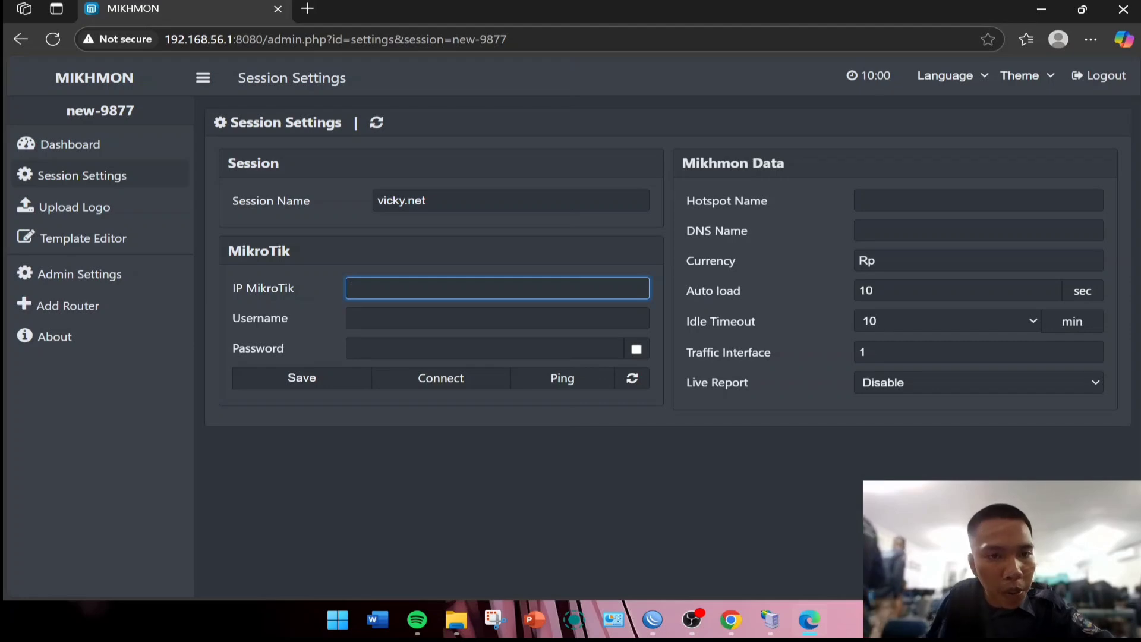
In WinBox, open the ether1 DHCP client's Status showing 172.16.131.224/24.
{"action": "left_click", "coordinate": [648, 609]}
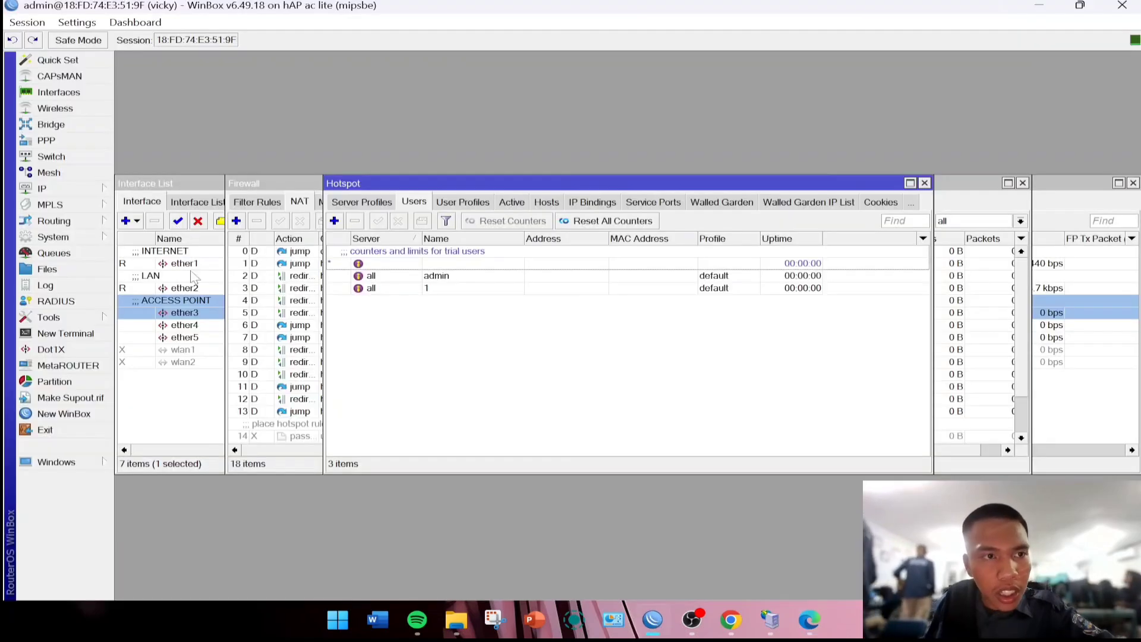
{"action": "left_click", "coordinate": [87, 189]}
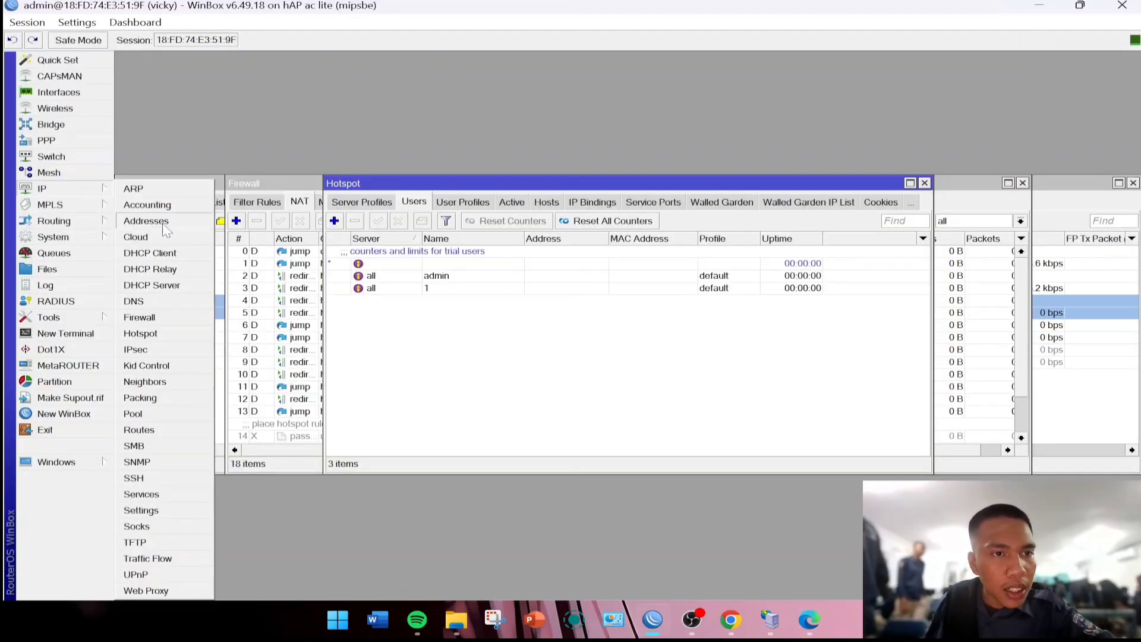
{"action": "left_click", "coordinate": [160, 257]}
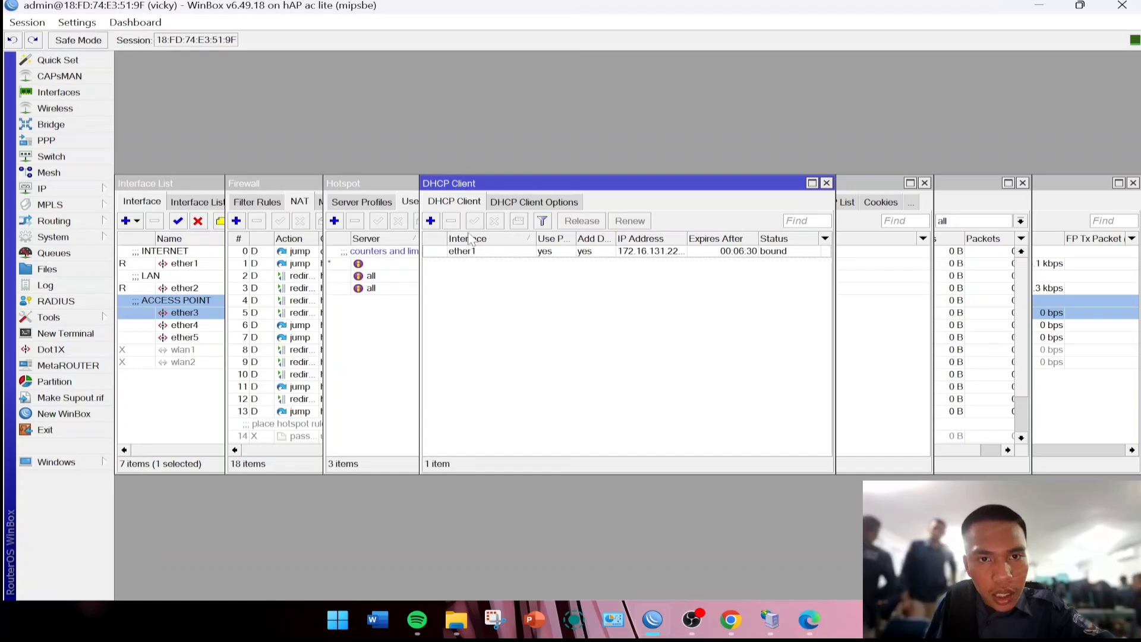
{"action": "double_click", "coordinate": [502, 252]}
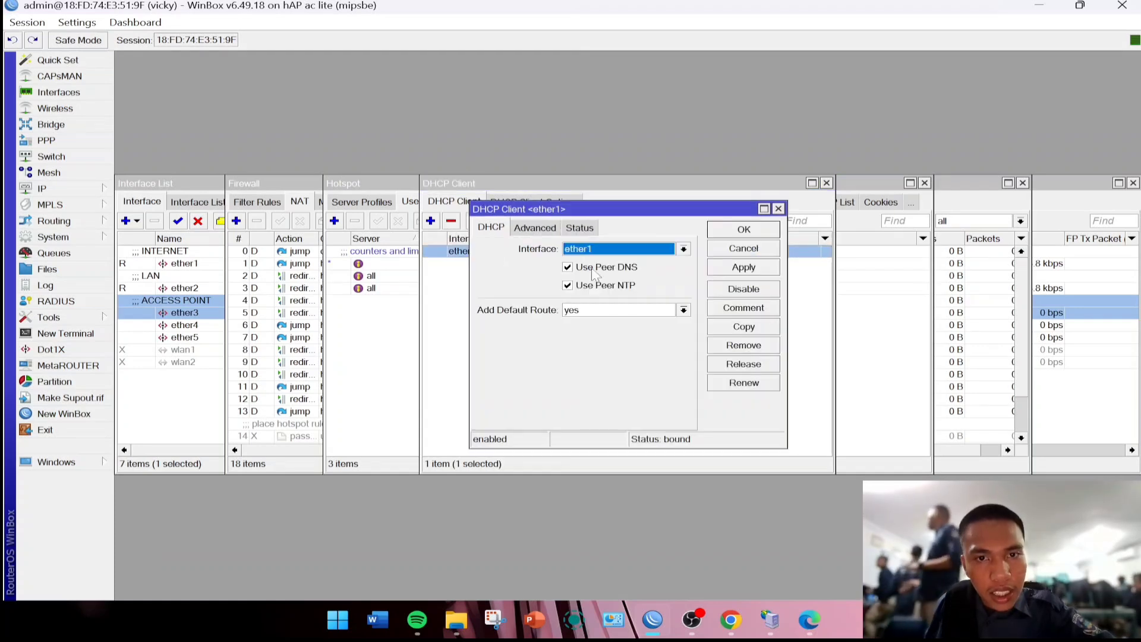
{"action": "left_click", "coordinate": [579, 228]}
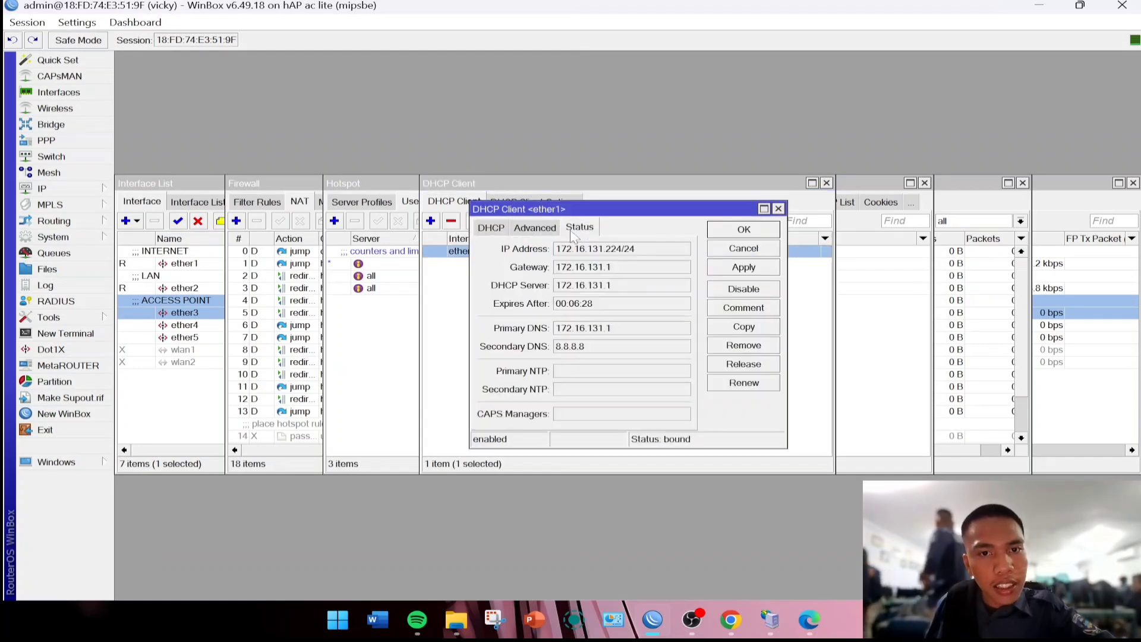
Select and copy the leased IP address 172.16.131.224.
{"action": "left_click", "coordinate": [591, 252]}
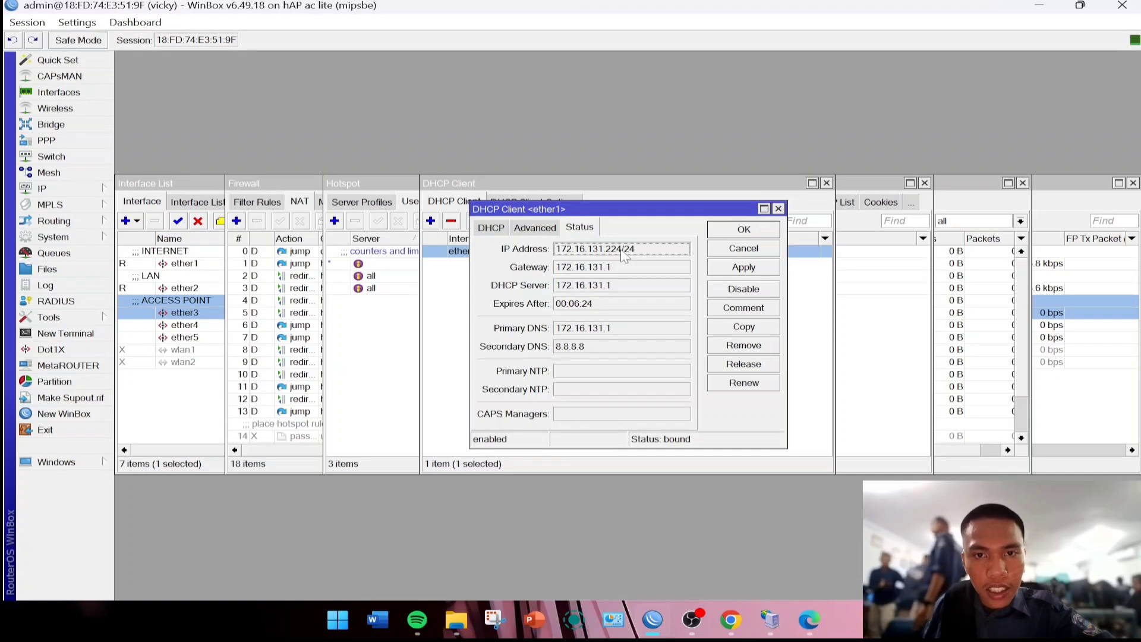
{"action": "left_click_drag", "start_coordinate": [622, 252], "coordinate": [562, 261]}
{"action": "key", "text": "ctrl+c"}
{"action": "left_click", "coordinate": [618, 252]}
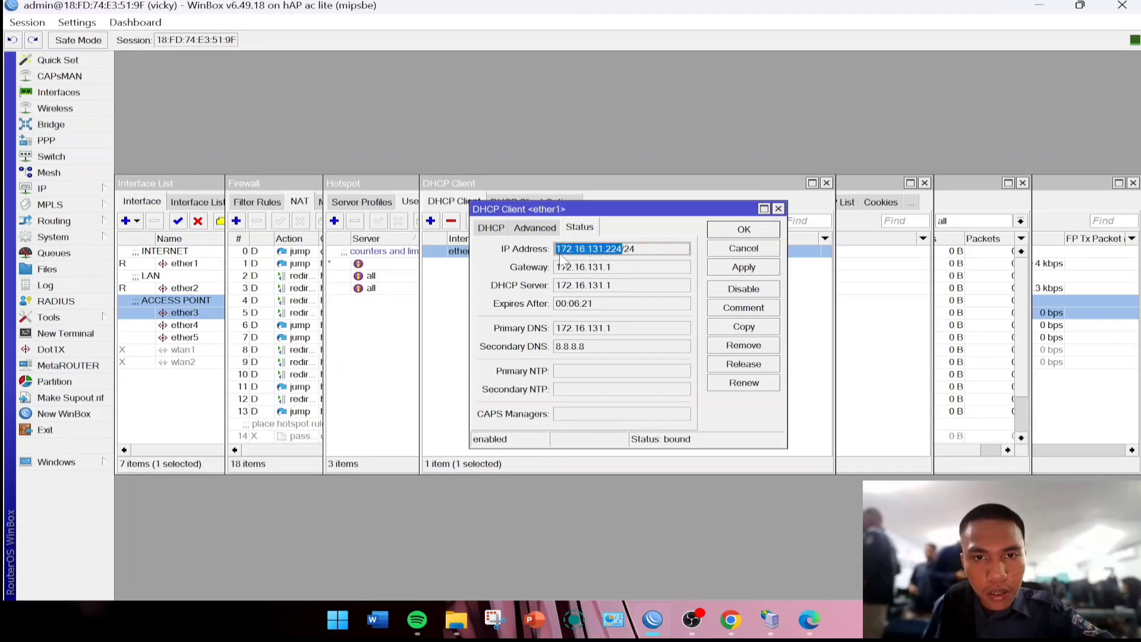
{"action": "right_click", "coordinate": [565, 257]}
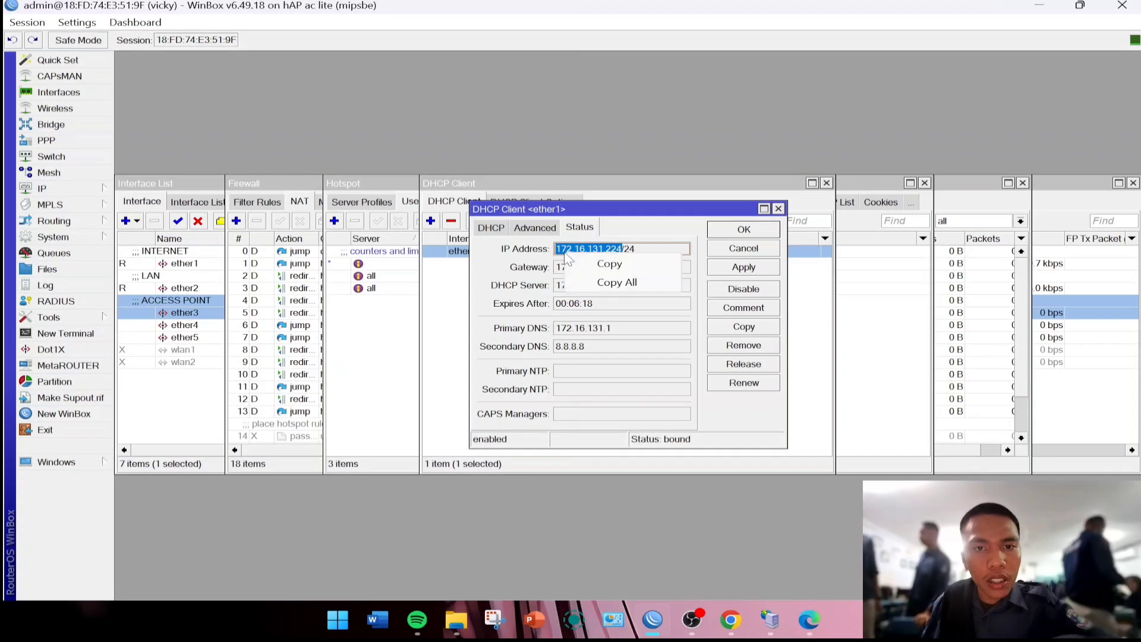
{"action": "left_click", "coordinate": [609, 264]}
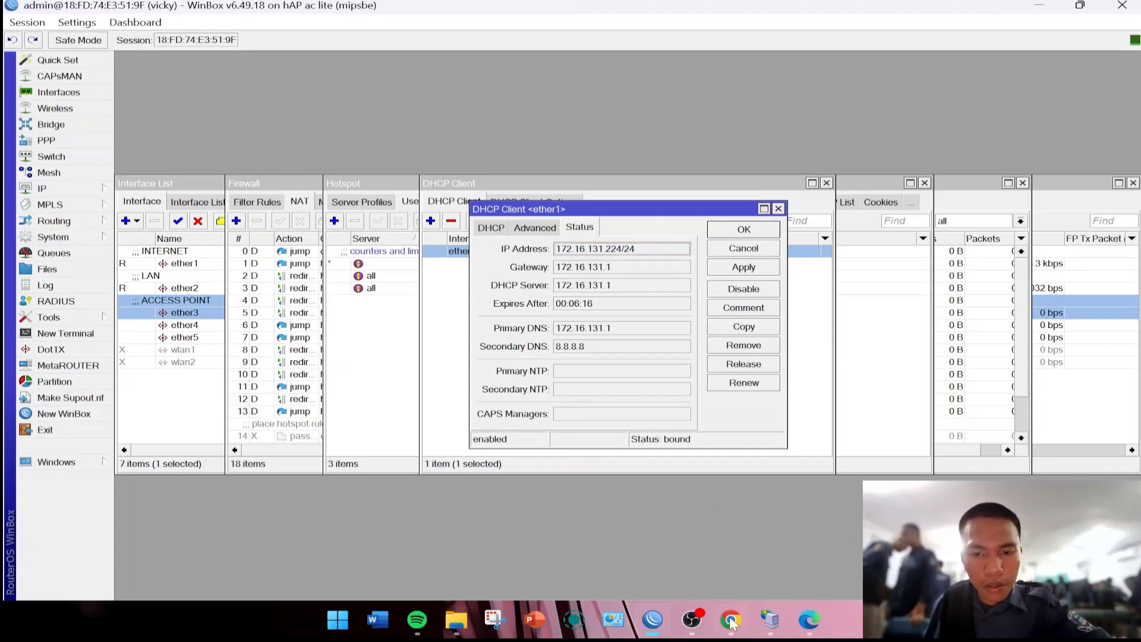
Fill in the session's MikroTik IP 172.16.131.224, username admin, and the router password.
{"action": "mouse_move", "coordinate": [798, 626]}
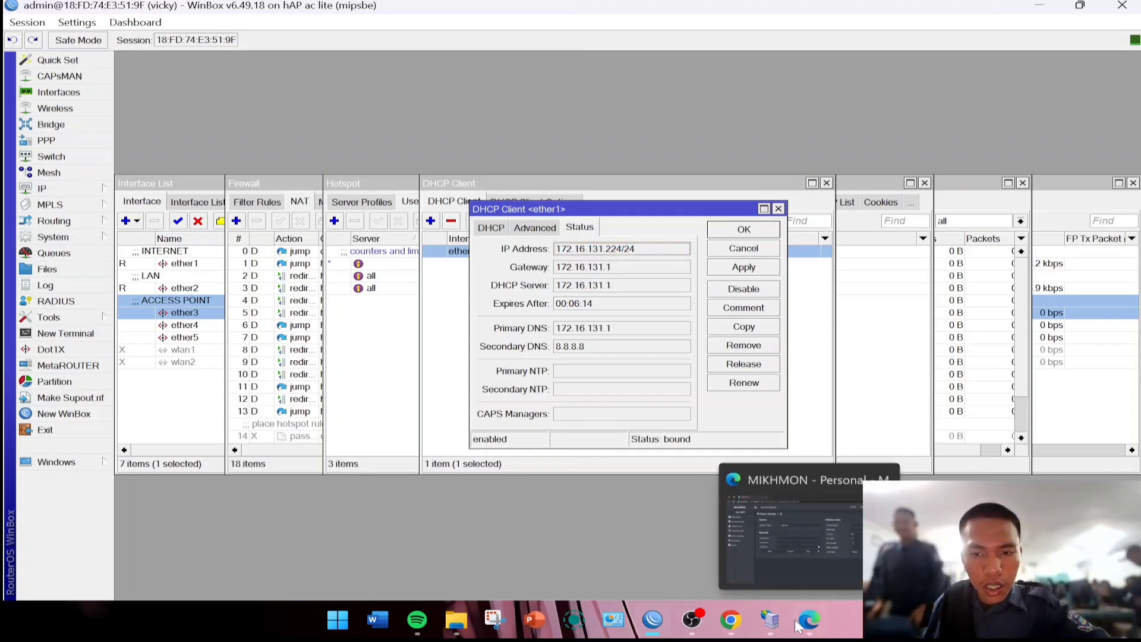
{"action": "left_click", "coordinate": [829, 547]}
{"action": "key", "text": "ctrl+v"}
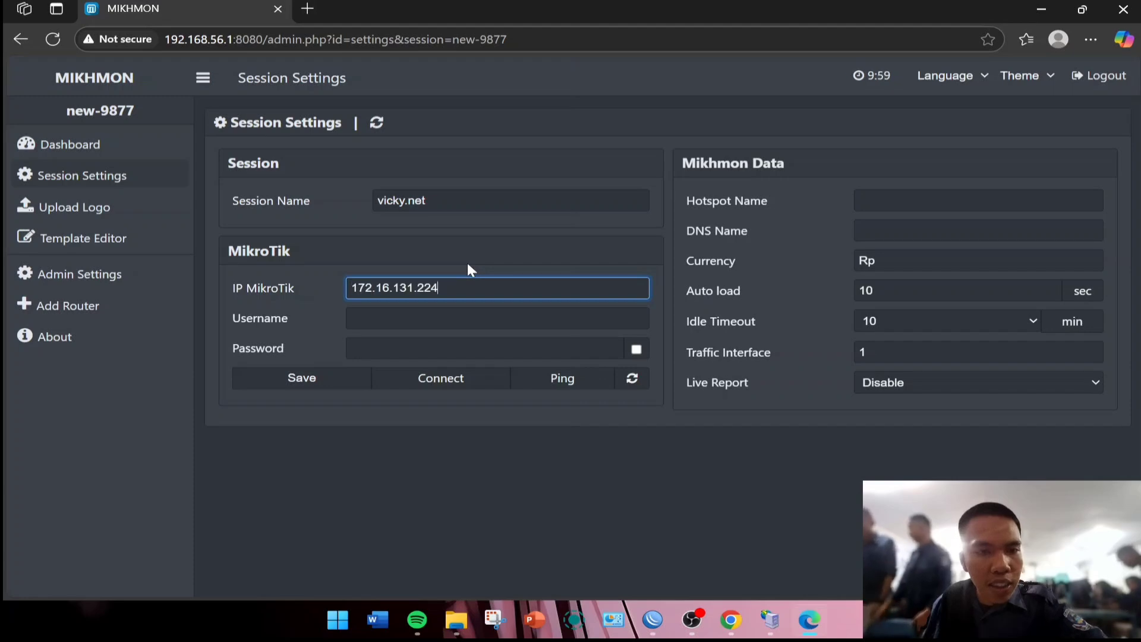
{"action": "left_click", "coordinate": [446, 315]}
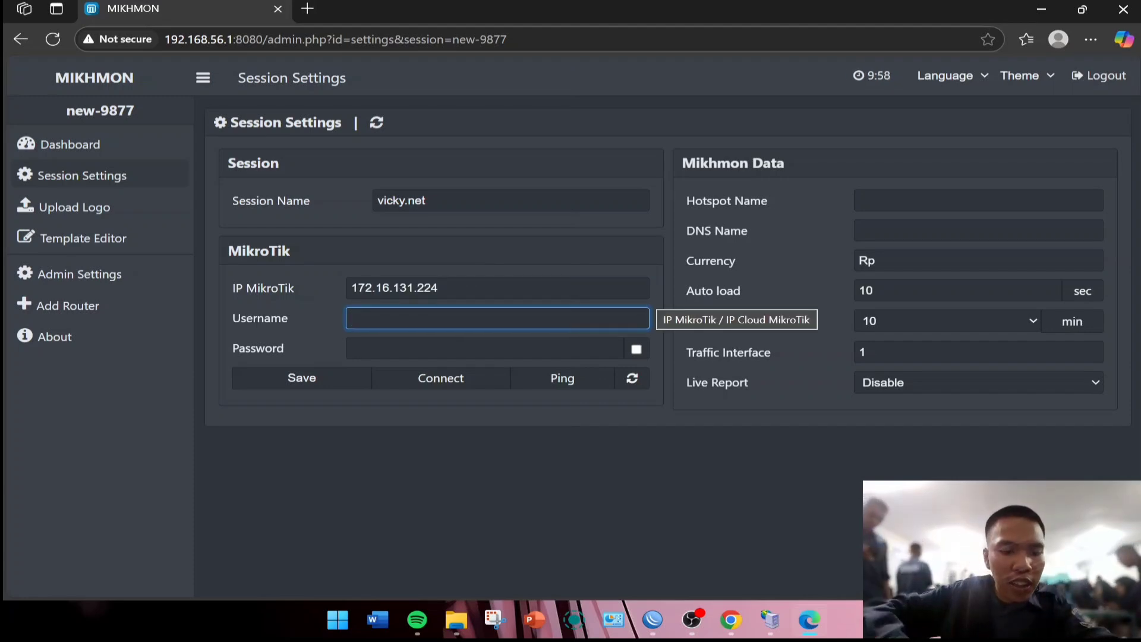
{"action": "type", "text": "admin"}
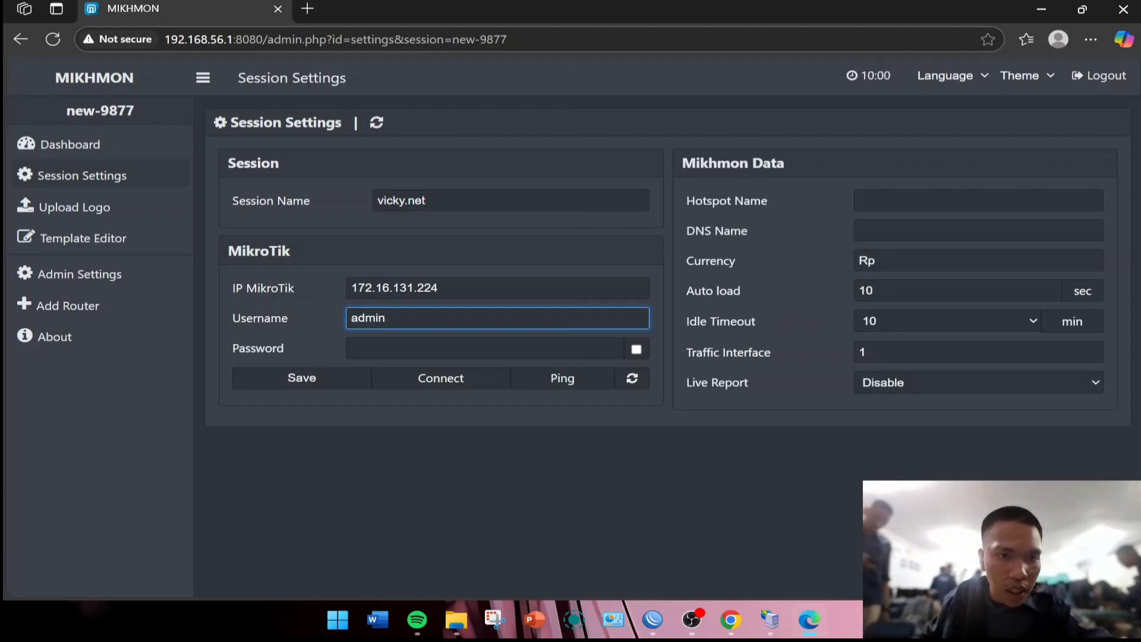
{"action": "left_click", "coordinate": [356, 349]}
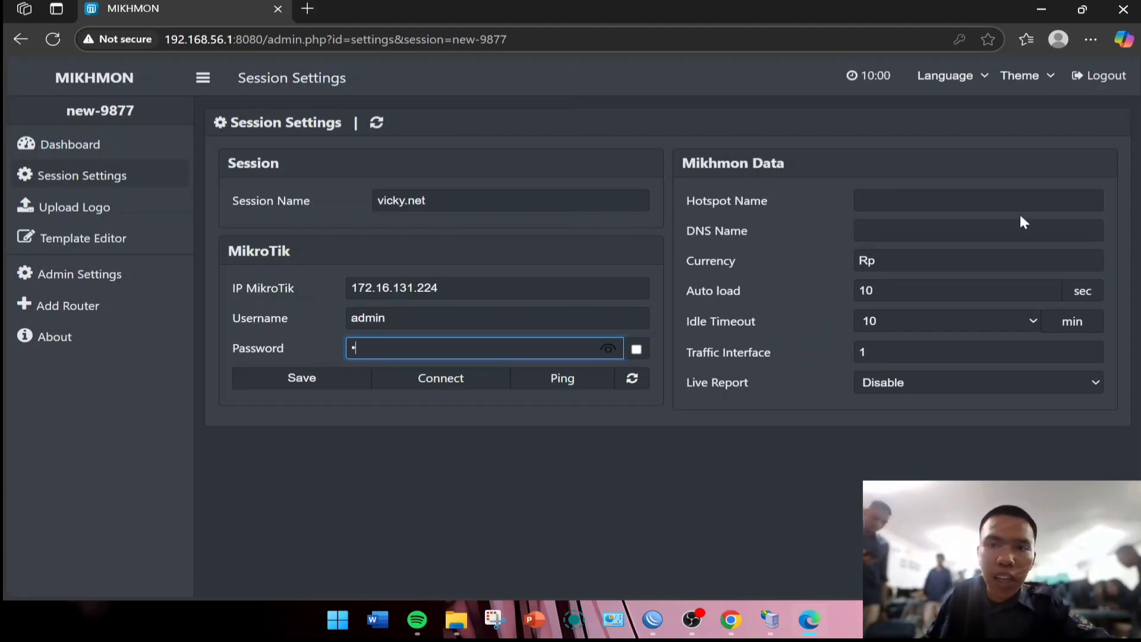
{"action": "left_click", "coordinate": [862, 201]}
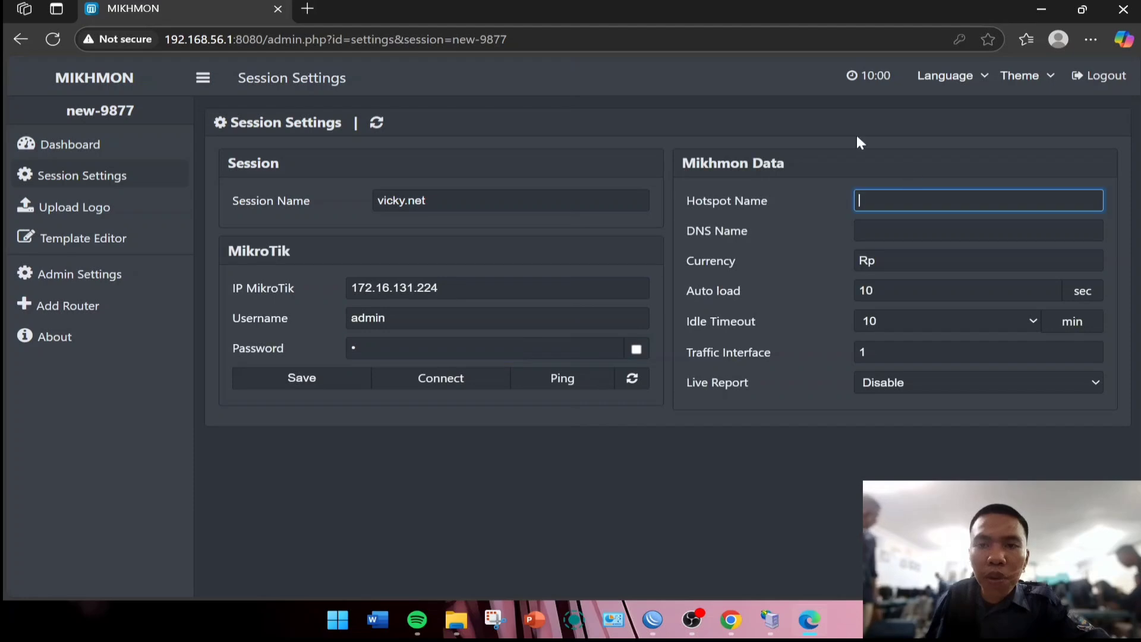
{"action": "left_click", "coordinate": [659, 616]}
Open the hsprof1 hotspot server profile in WinBox and copy its name.
{"action": "left_click", "coordinate": [82, 198]}
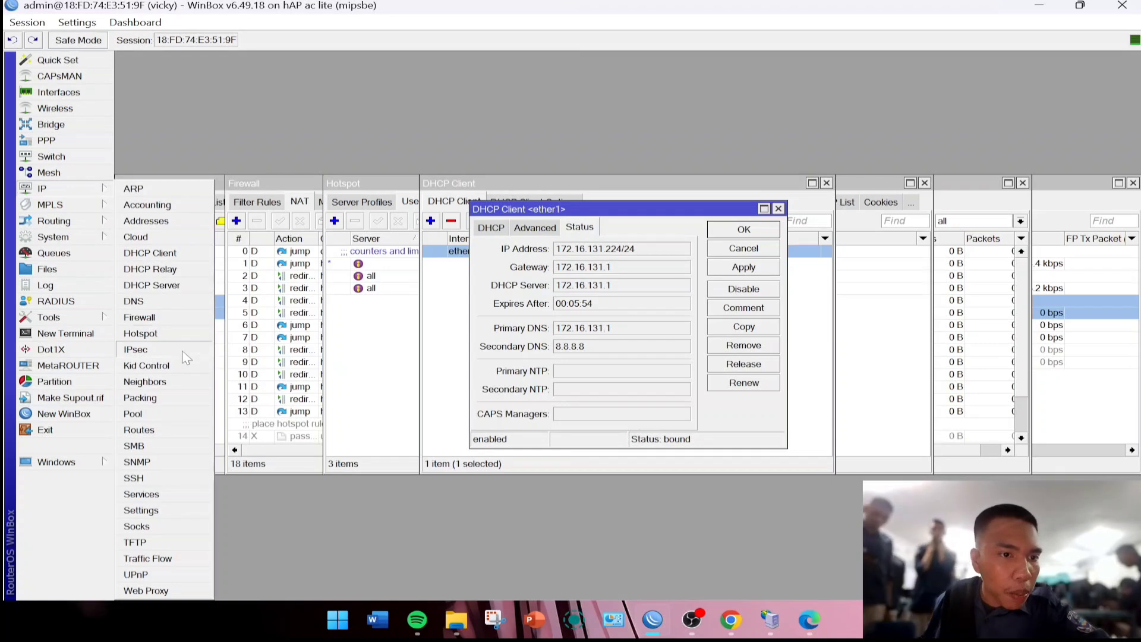
{"action": "left_click", "coordinate": [155, 332]}
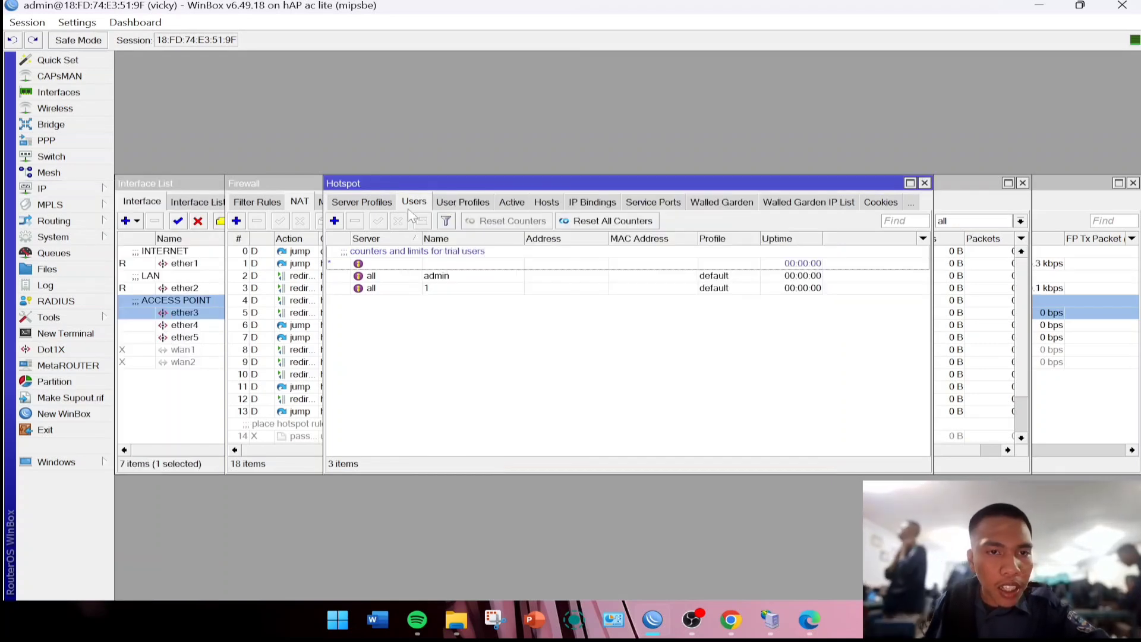
{"action": "left_click", "coordinate": [376, 204]}
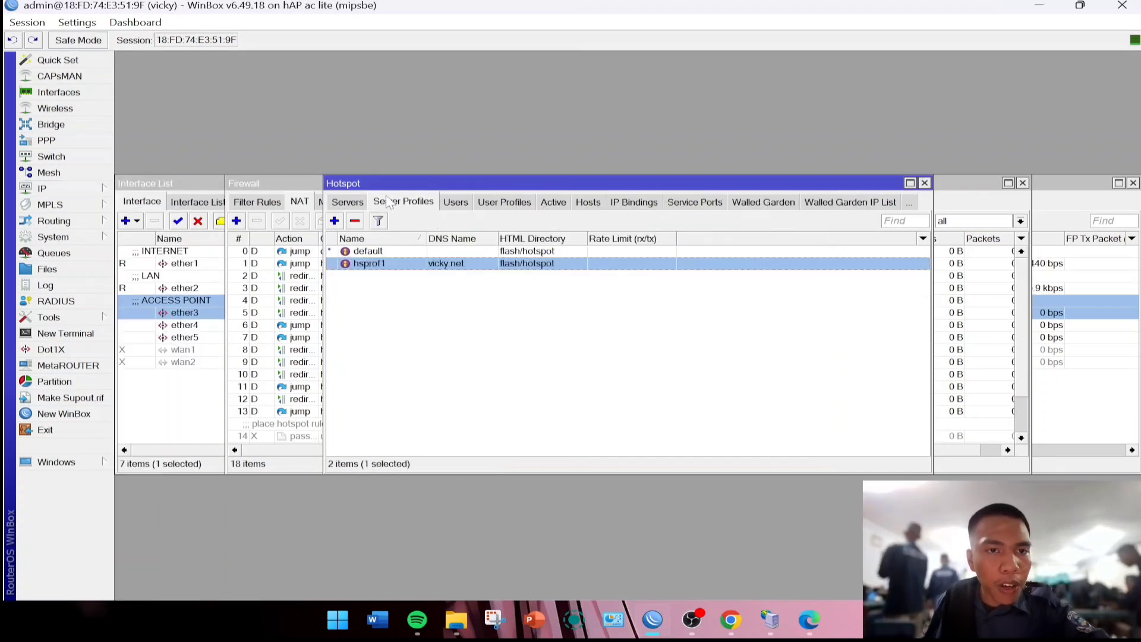
{"action": "double_click", "coordinate": [383, 264]}
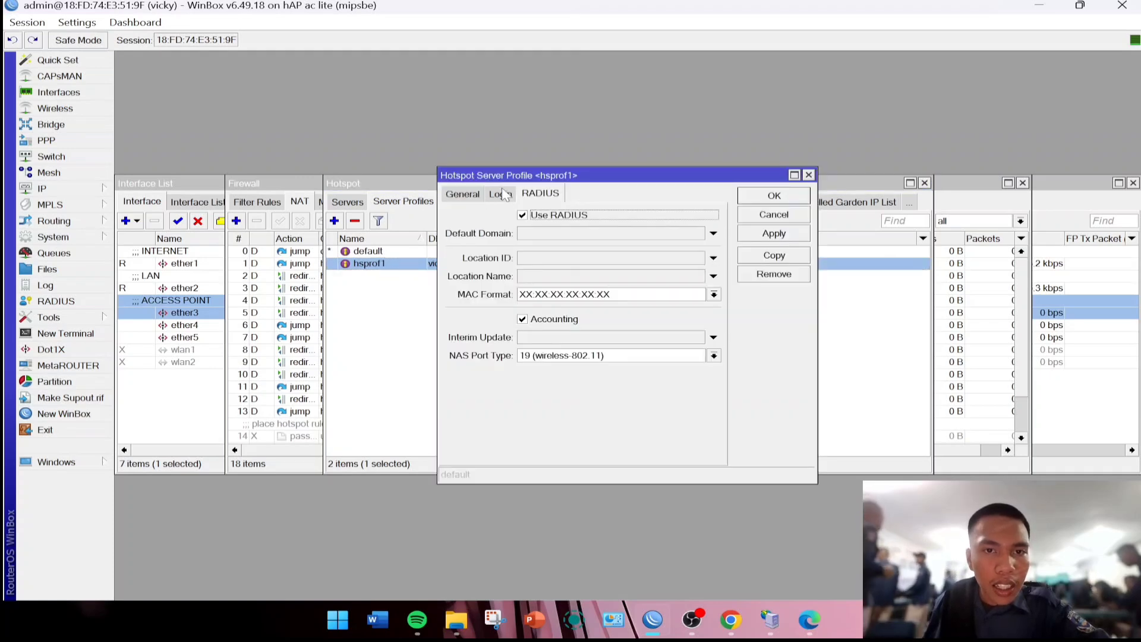
{"action": "left_click", "coordinate": [462, 194]}
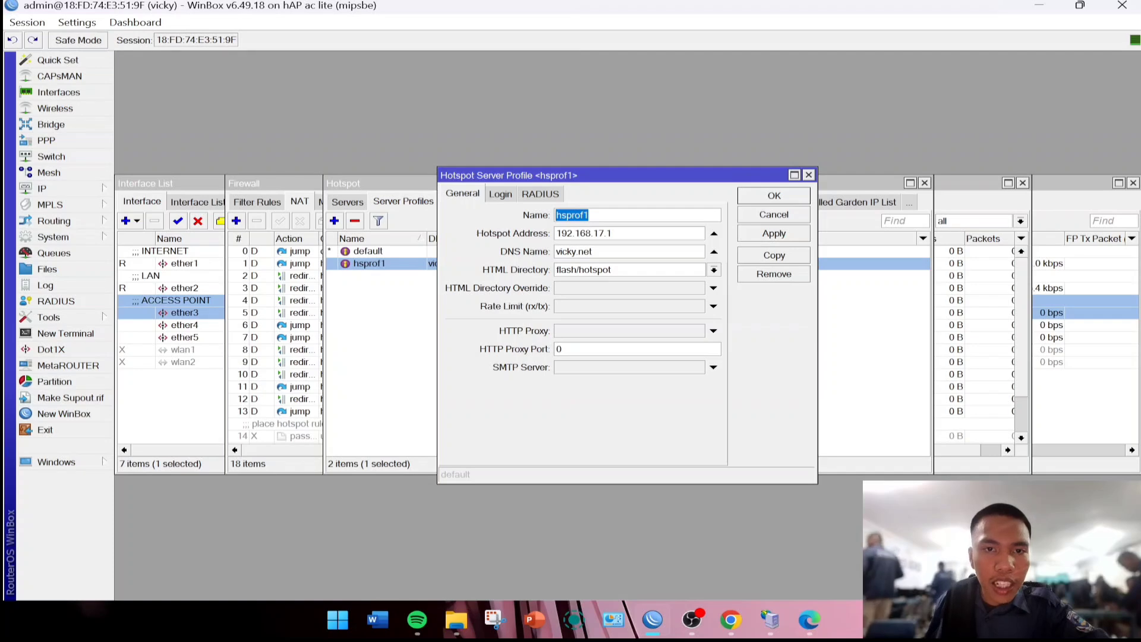
{"action": "right_click", "coordinate": [575, 217]}
{"action": "left_click", "coordinate": [619, 246]}
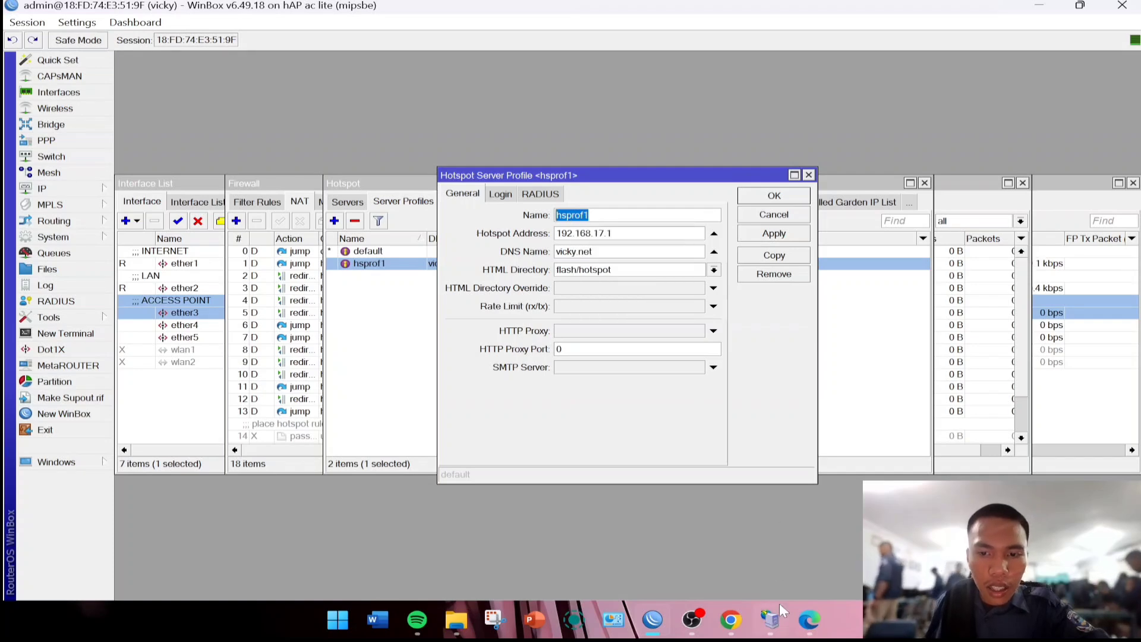
Paste hsprof1 into Mikhmon's Hotspot Name field.
{"action": "mouse_move", "coordinate": [800, 621]}
{"action": "left_click", "coordinate": [802, 560]}
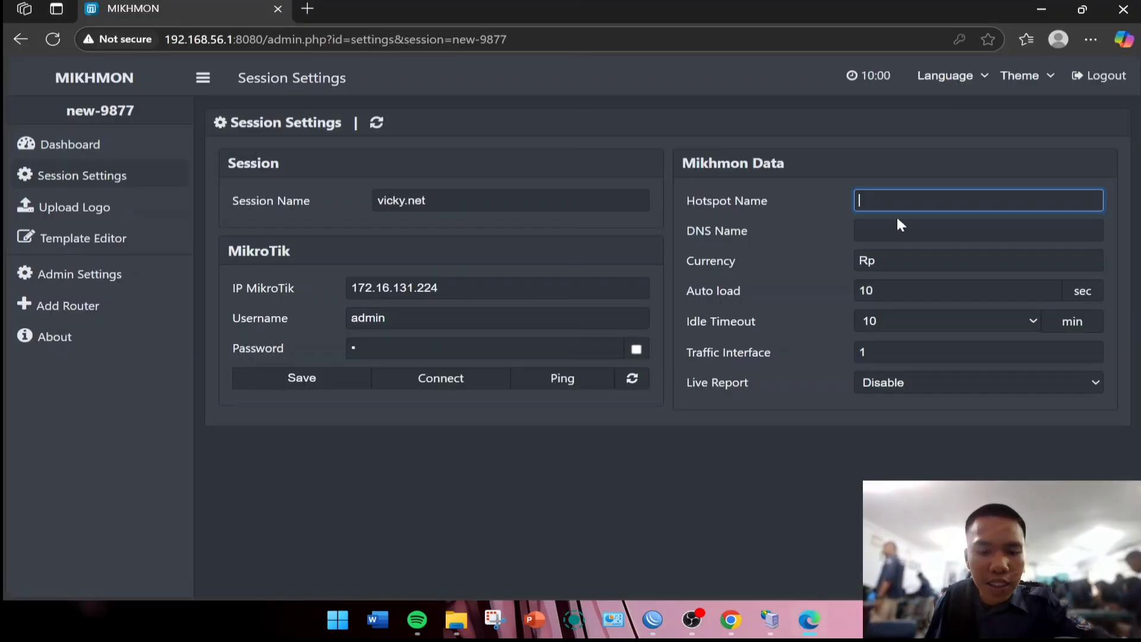
{"action": "type", "text": "hsprof1"}
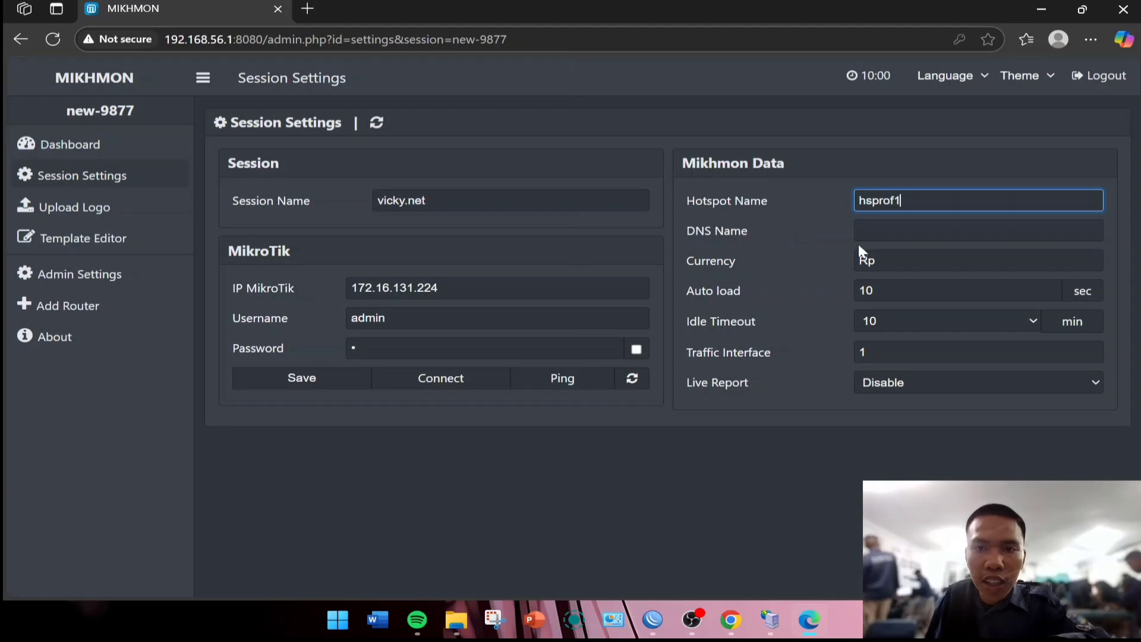
Copy the DNS name vicky.net from WinBox into DNS Name and save the session.
{"action": "key", "text": "alt+Tab"}
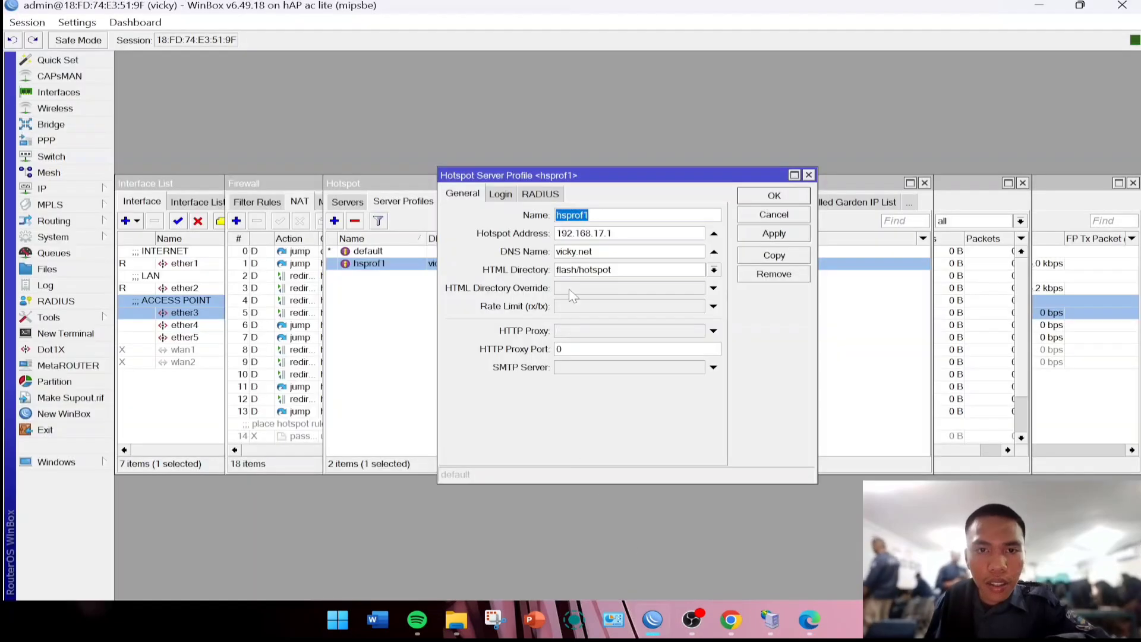
{"action": "left_click_drag", "start_coordinate": [602, 251], "coordinate": [556, 252]}
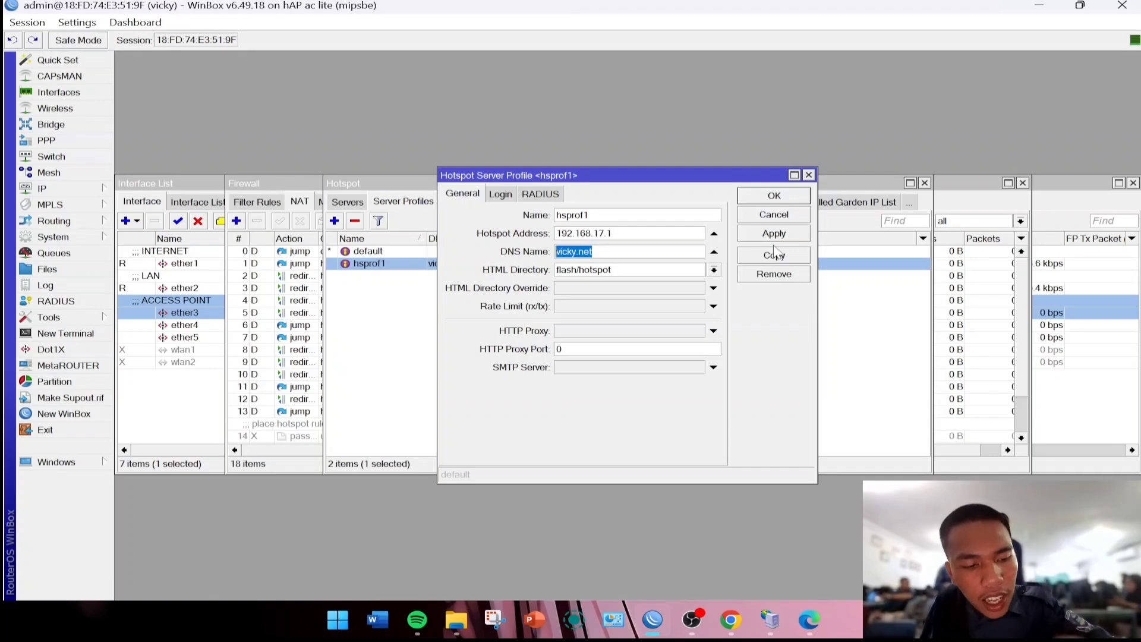
{"action": "right_click", "coordinate": [577, 252]}
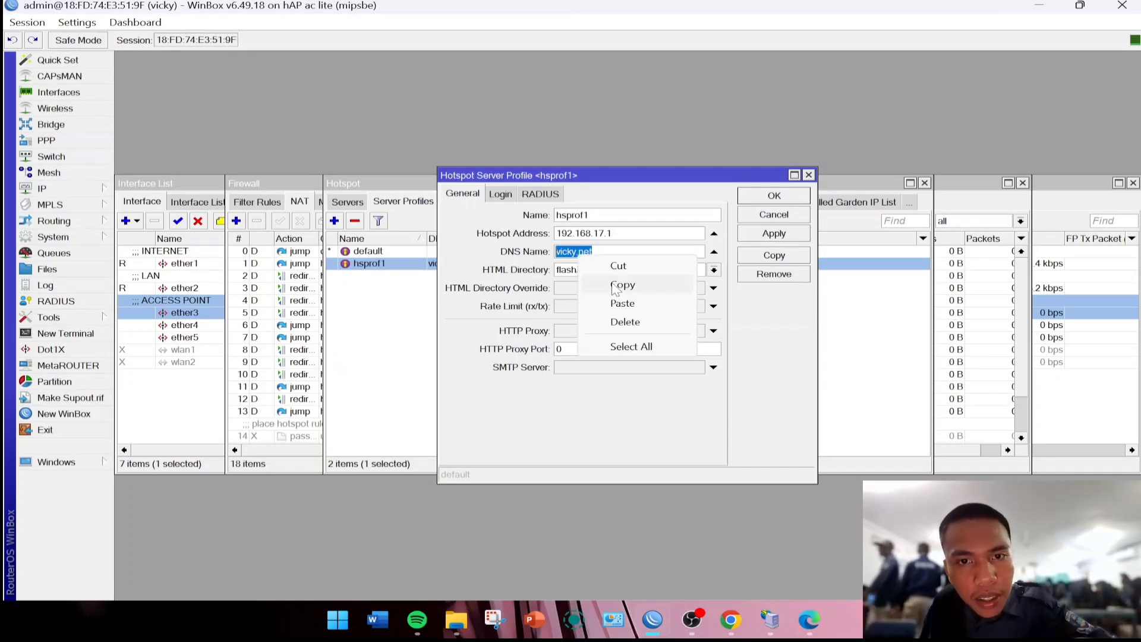
{"action": "left_click", "coordinate": [615, 287]}
{"action": "left_click", "coordinate": [812, 621]}
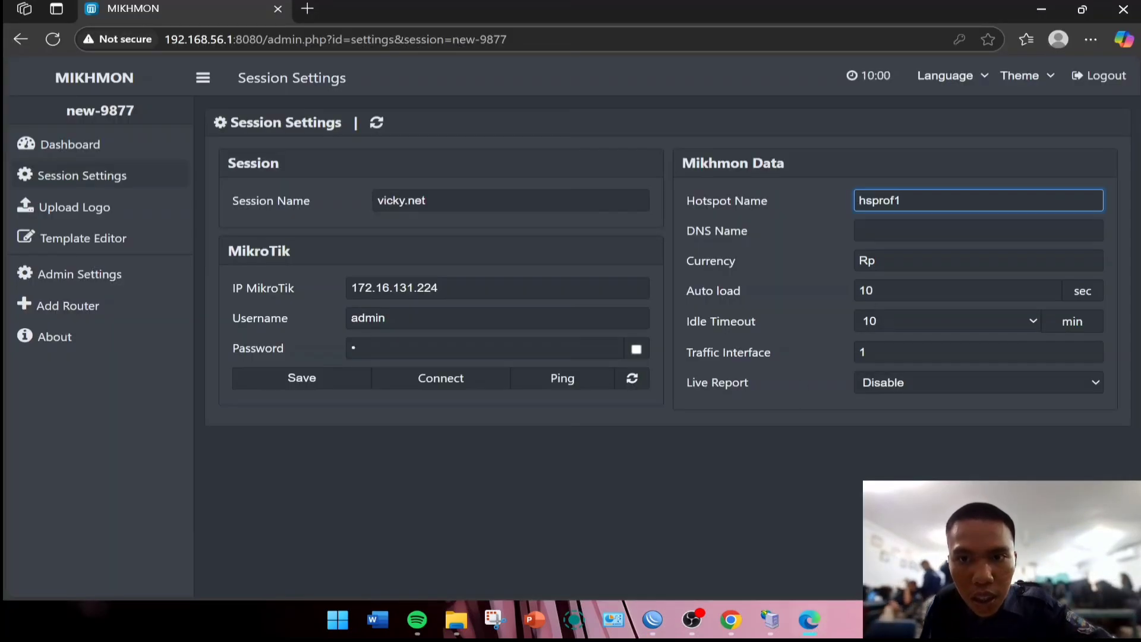
{"action": "left_click", "coordinate": [916, 230]}
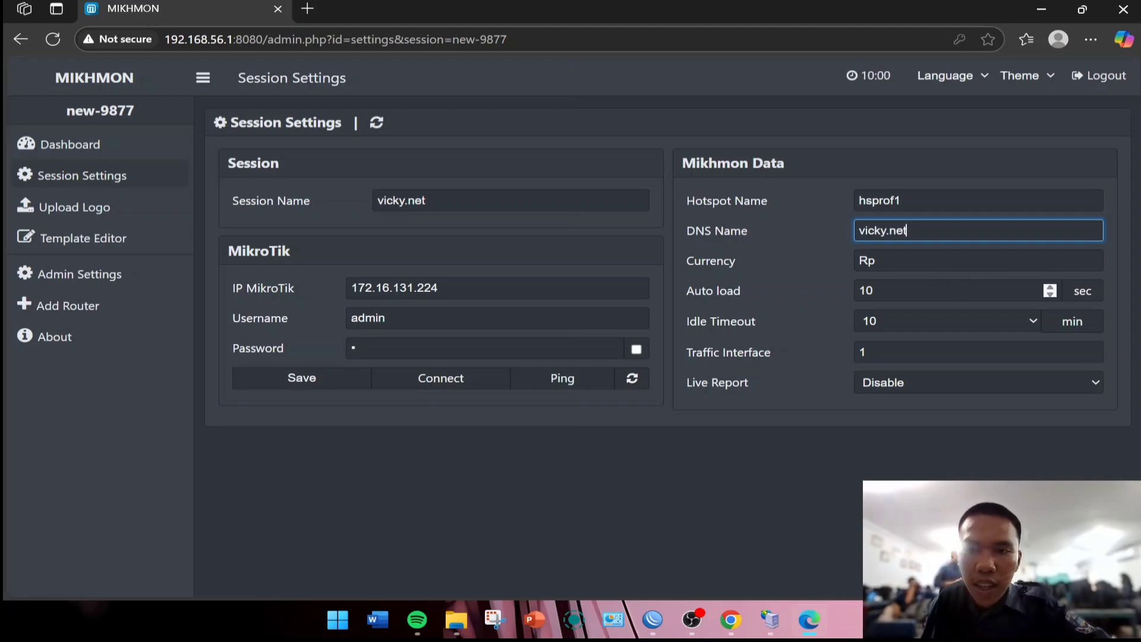
{"action": "left_click", "coordinate": [317, 387]}
Ping and connect to the router, then go to Hotspot > Users > Generate.
{"action": "left_click", "coordinate": [552, 386]}
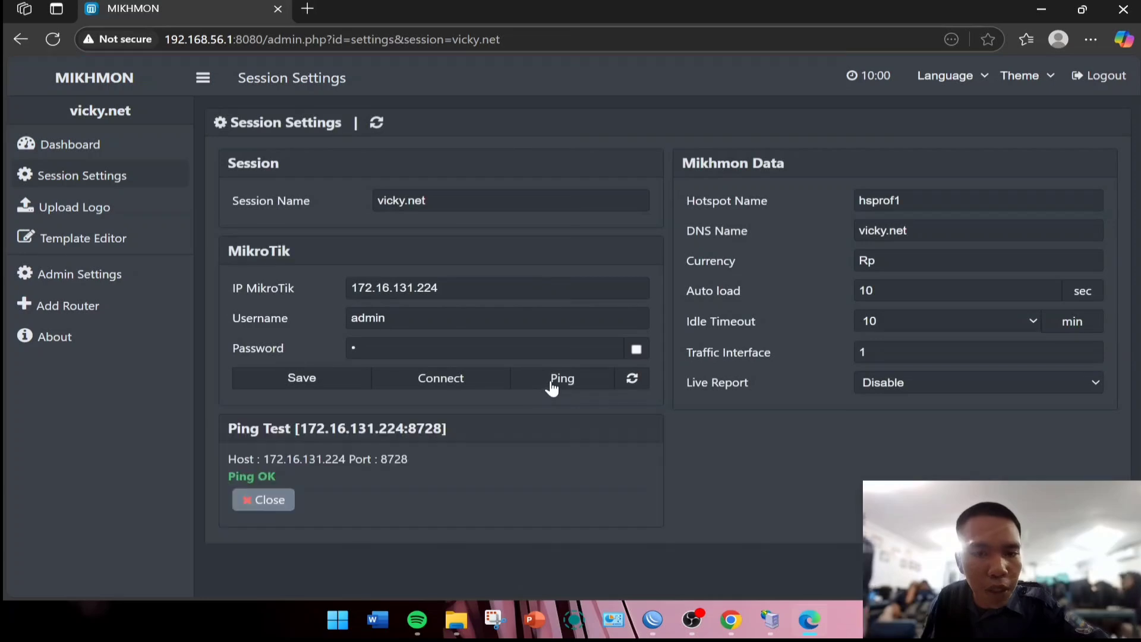
{"action": "left_click", "coordinate": [455, 383]}
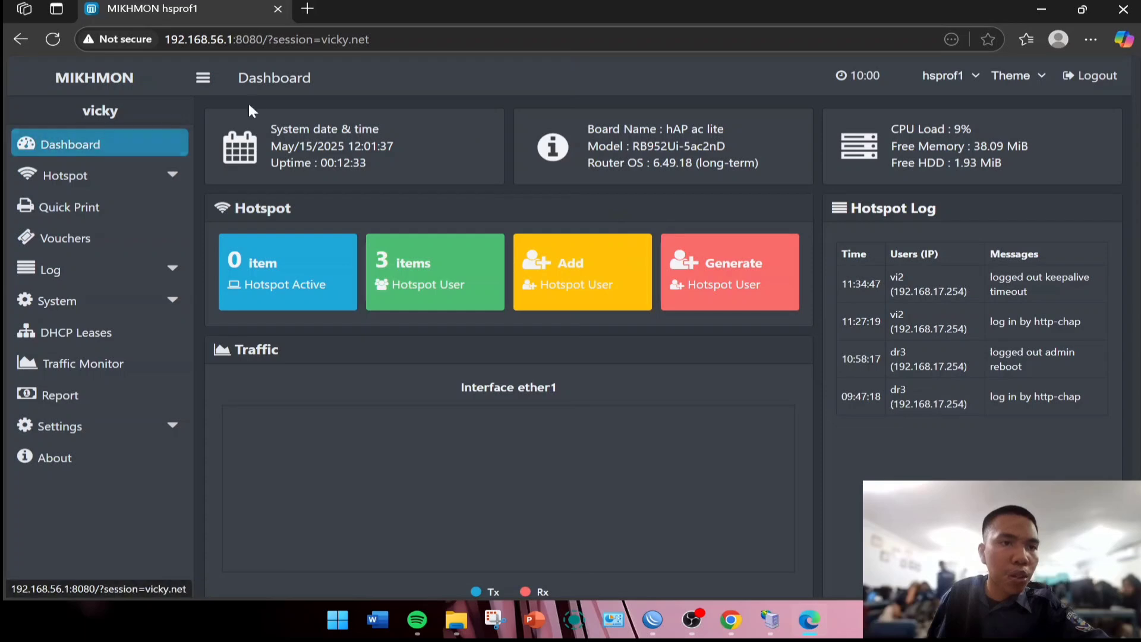
{"action": "left_click", "coordinate": [58, 189]}
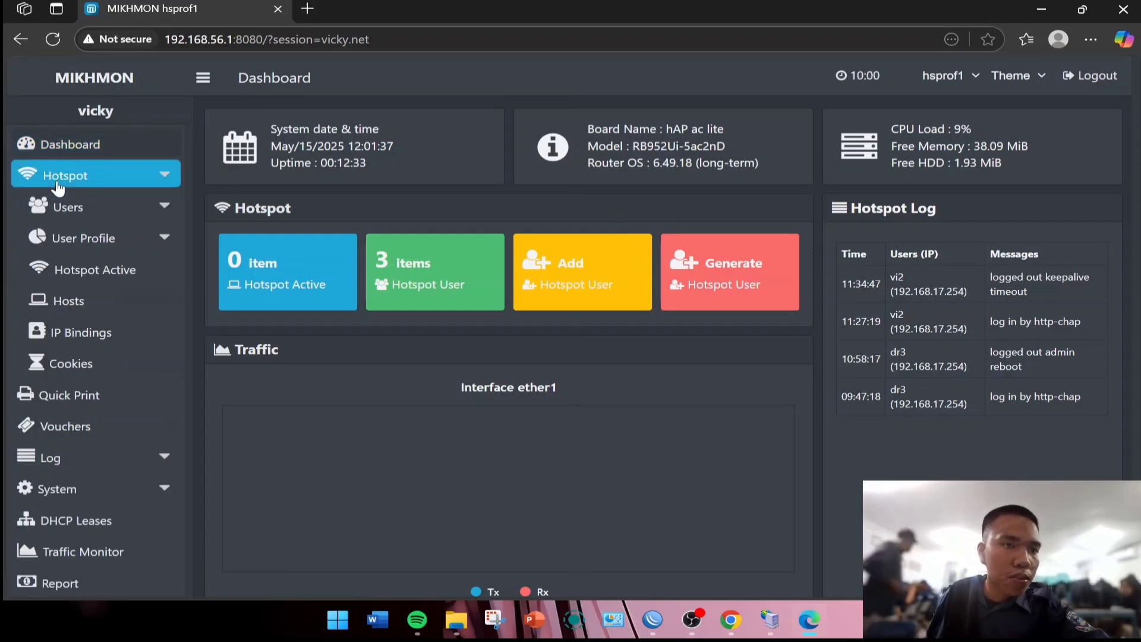
{"action": "left_click", "coordinate": [90, 212]}
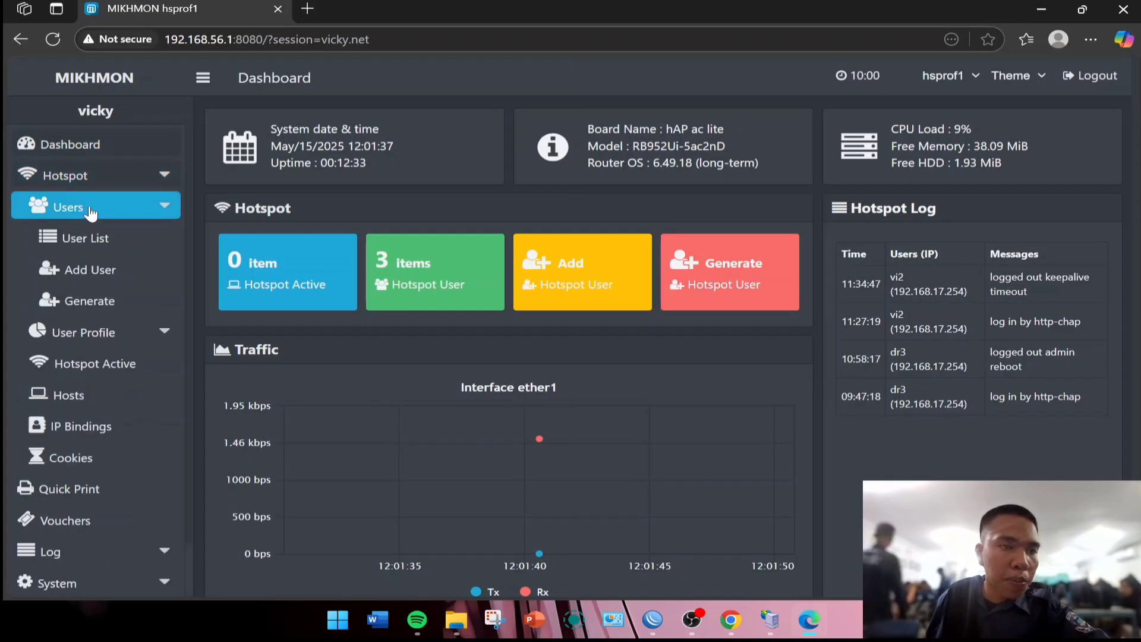
{"action": "left_click", "coordinate": [82, 306]}
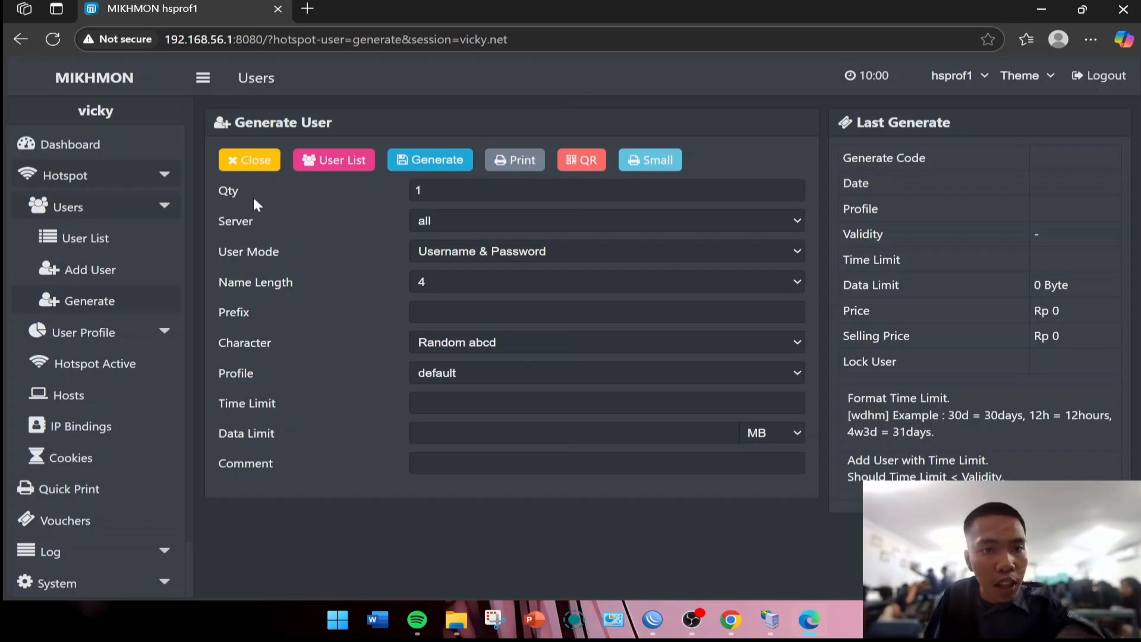
Generate 10 Username = Password vouchers with name length 3 and open their print sheet.
{"action": "left_click", "coordinate": [423, 190]}
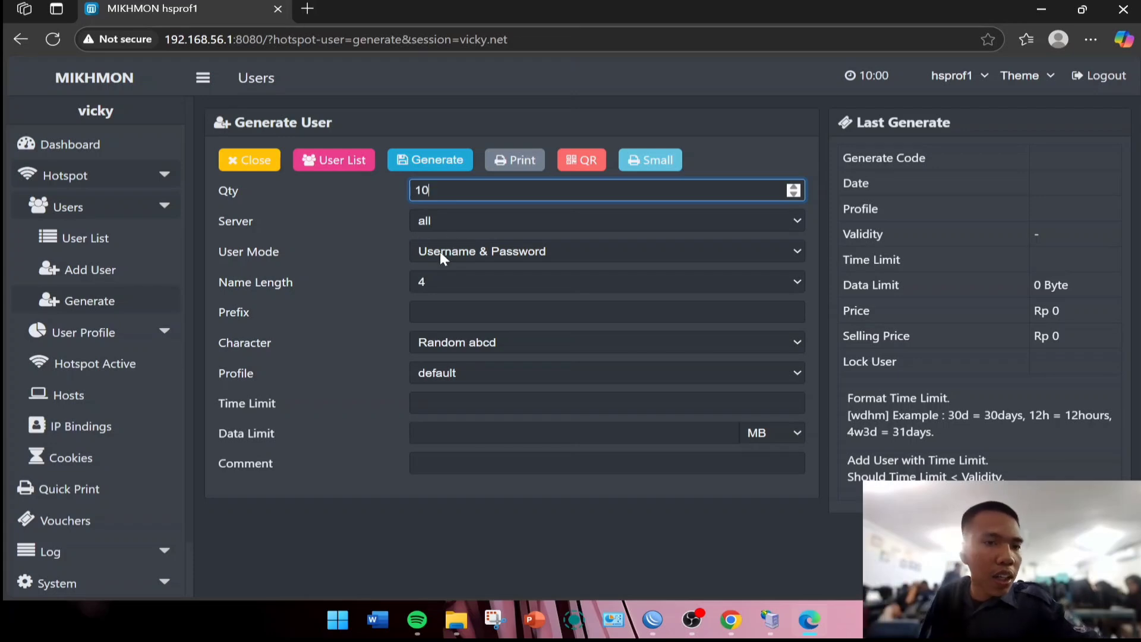
{"action": "left_click", "coordinate": [457, 244]}
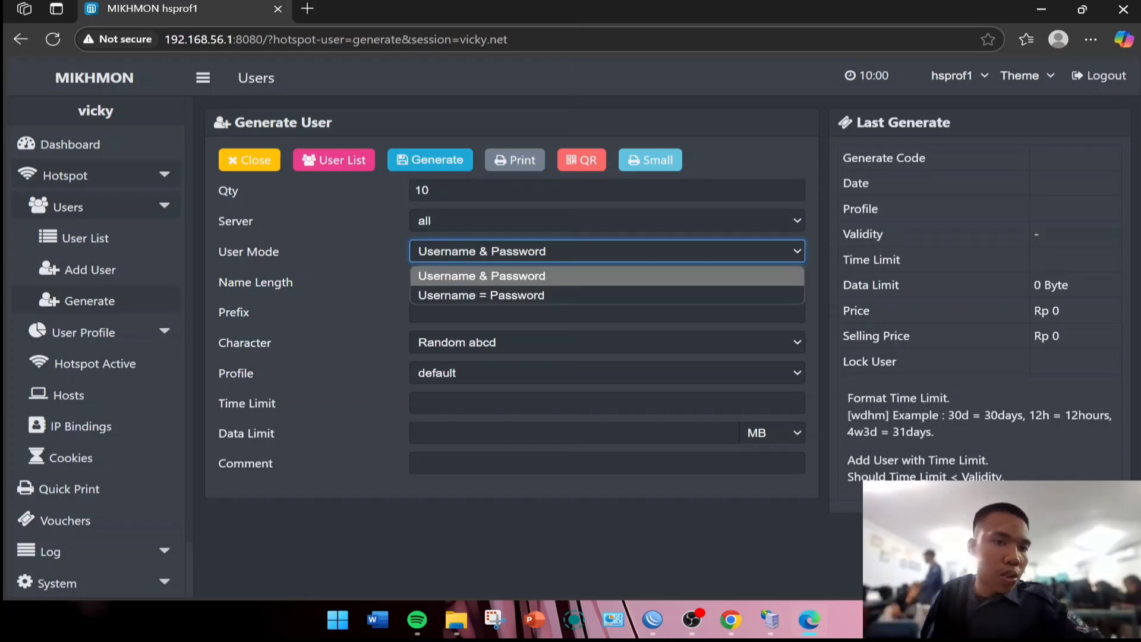
{"action": "left_click", "coordinate": [478, 295]}
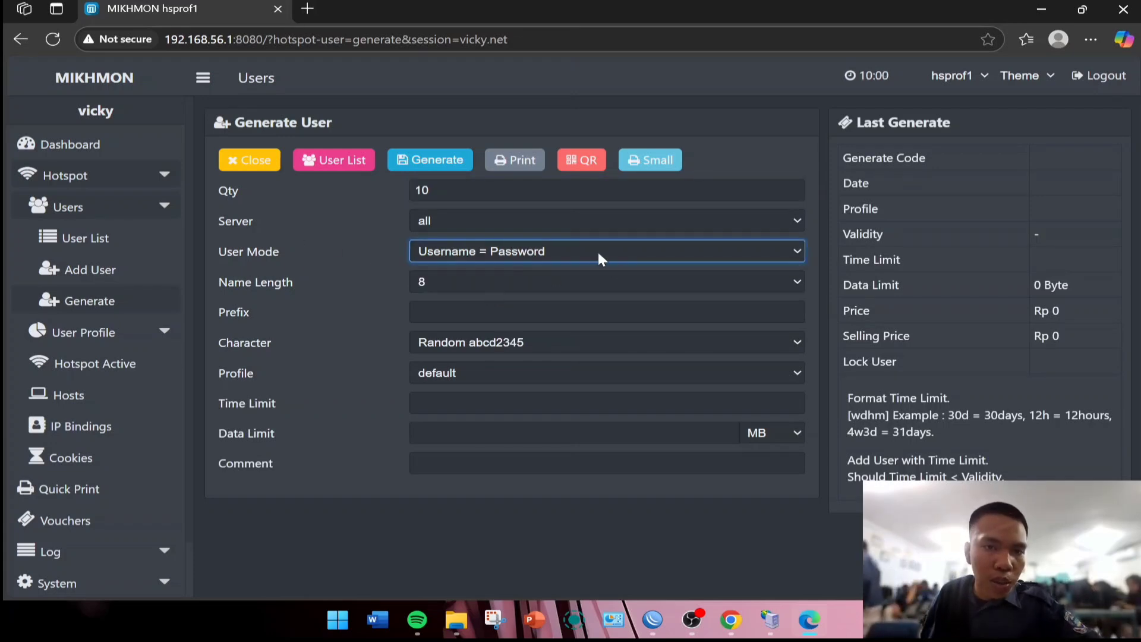
{"action": "left_click", "coordinate": [500, 281]}
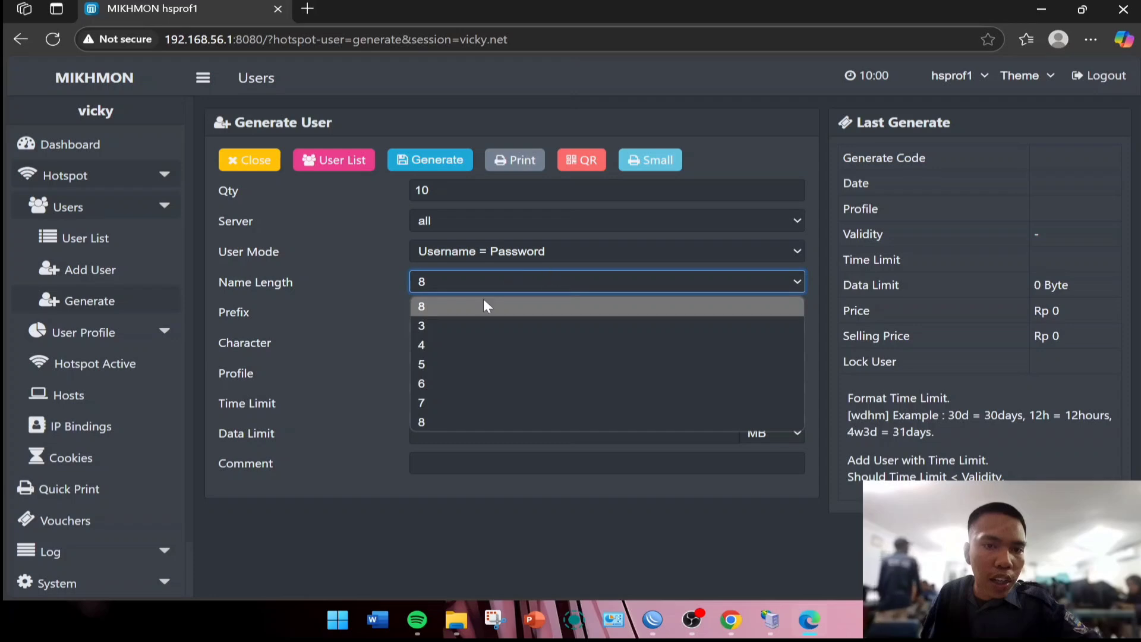
{"action": "left_click", "coordinate": [427, 325]}
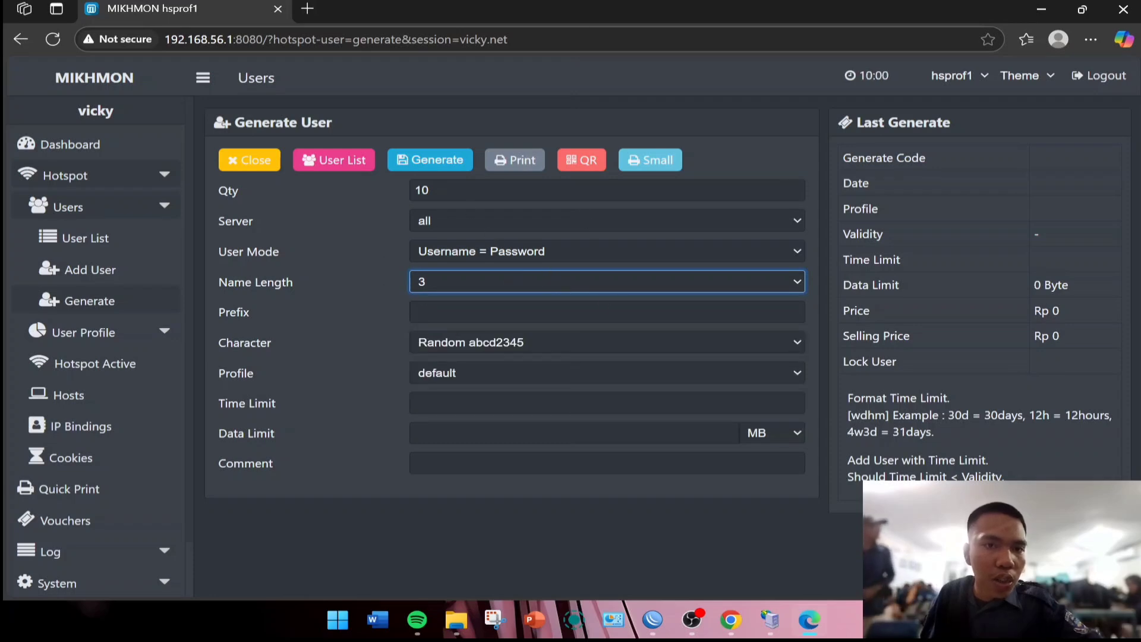
{"action": "left_click", "coordinate": [433, 159]}
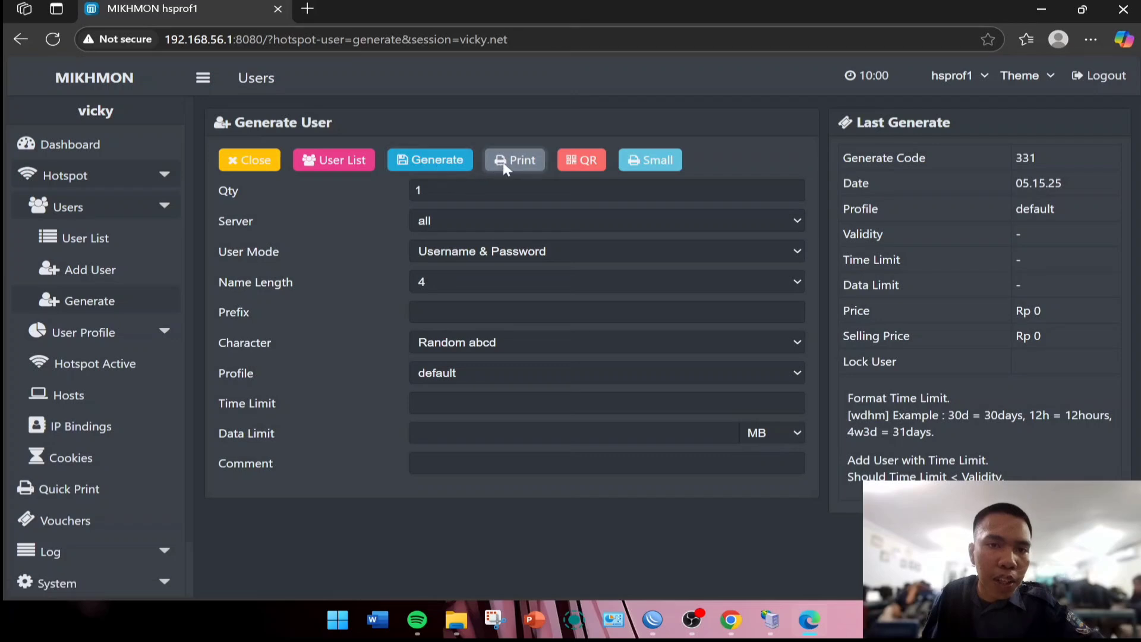
{"action": "left_click", "coordinate": [504, 160]}
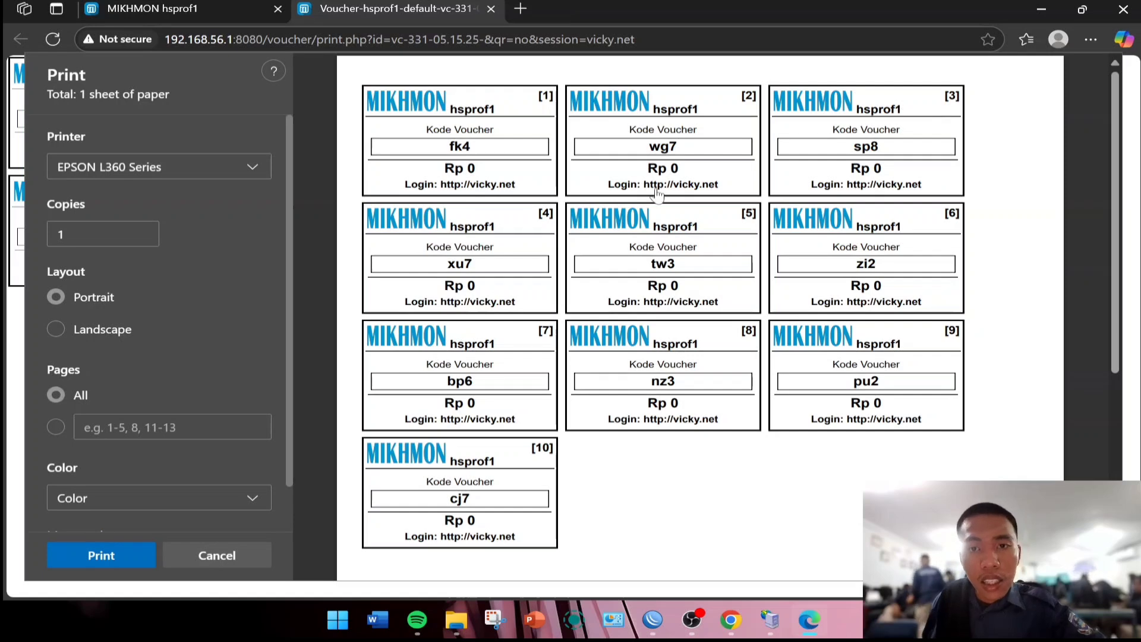
Attempt to select the second voucher's code and dismiss the comment note.
{"action": "left_click_drag", "start_coordinate": [660, 147], "coordinate": [633, 147]}
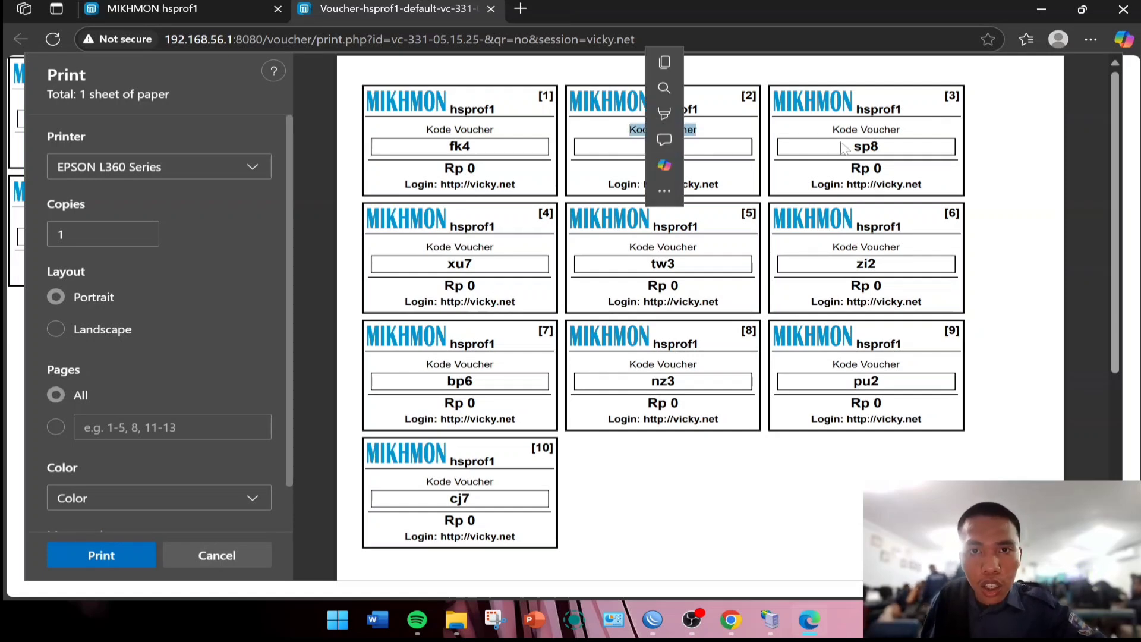
{"action": "left_click_drag", "start_coordinate": [840, 142], "coordinate": [845, 143]}
{"action": "left_click", "coordinate": [889, 141]}
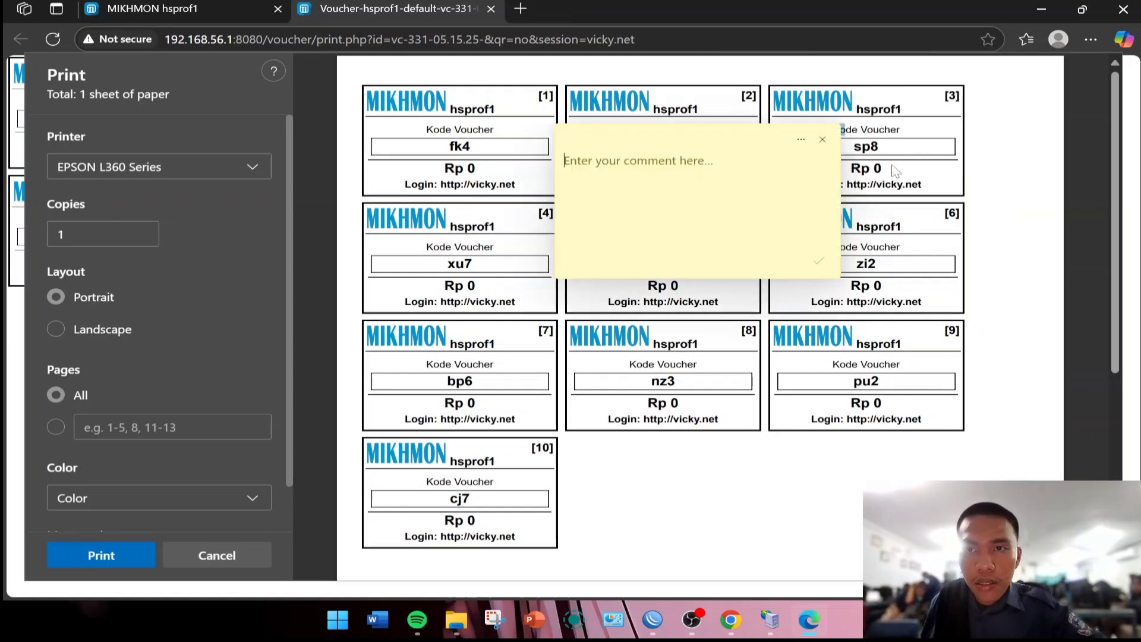
{"action": "left_click", "coordinate": [824, 140]}
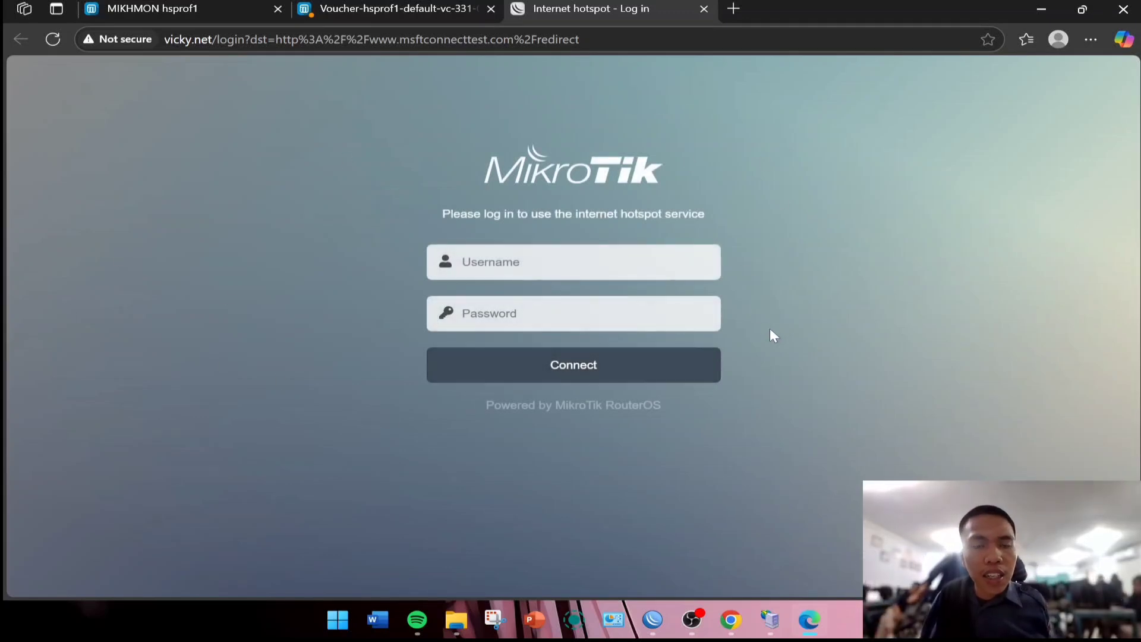
{"action": "left_click", "coordinate": [392, 7]}
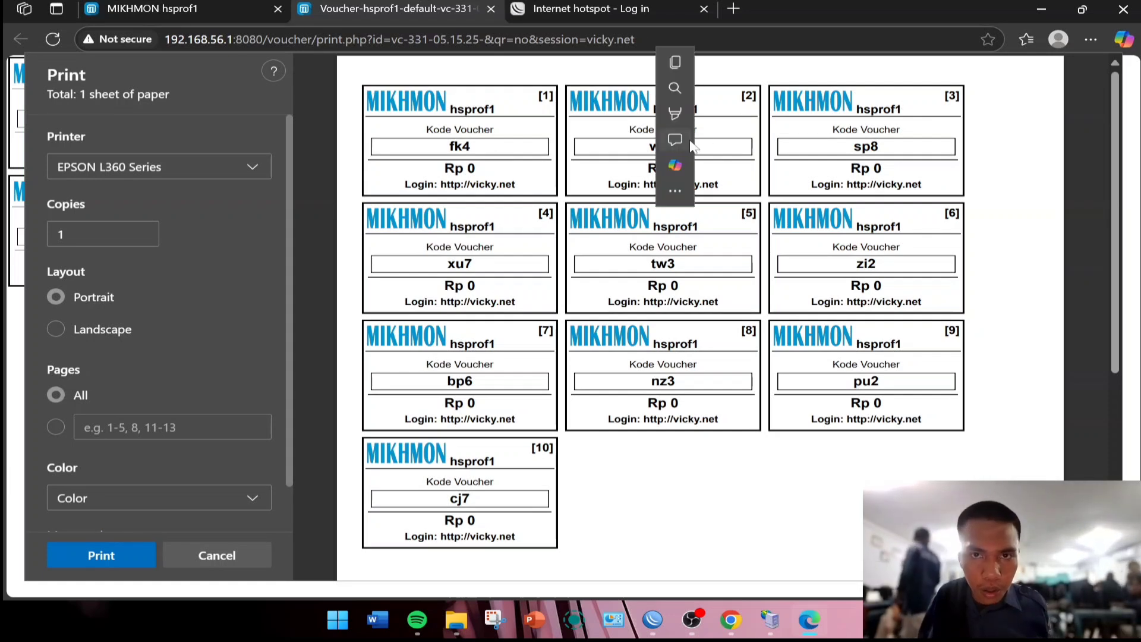
Copy the second voucher's code and switch to the hotspot login tab.
{"action": "double_click", "coordinate": [663, 147]}
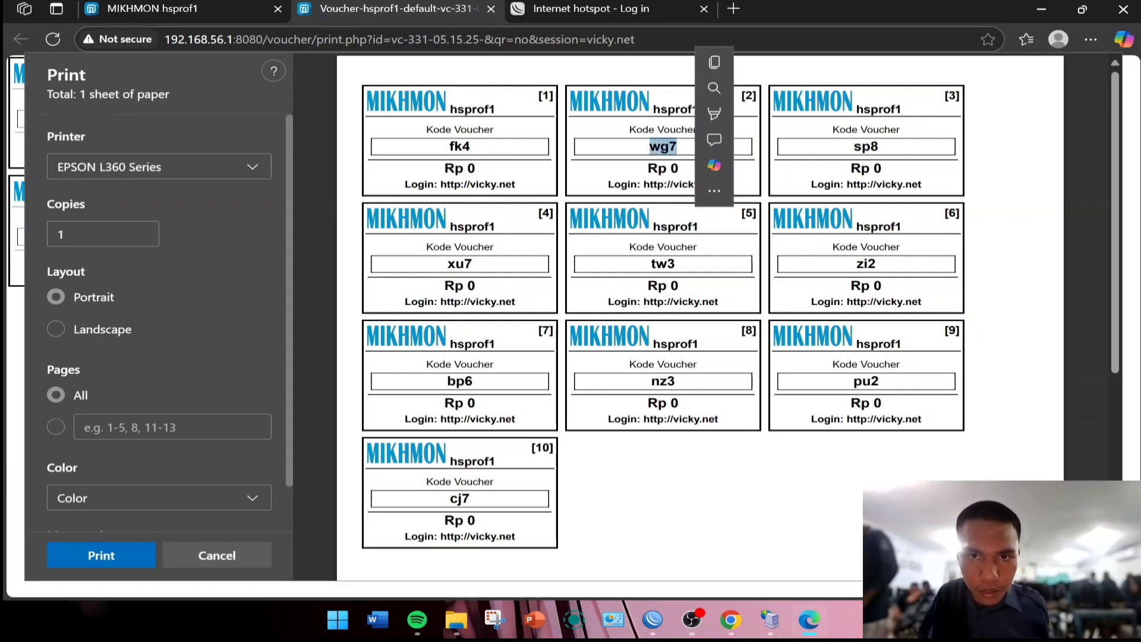
{"action": "right_click", "coordinate": [683, 154]}
{"action": "left_click", "coordinate": [704, 193]}
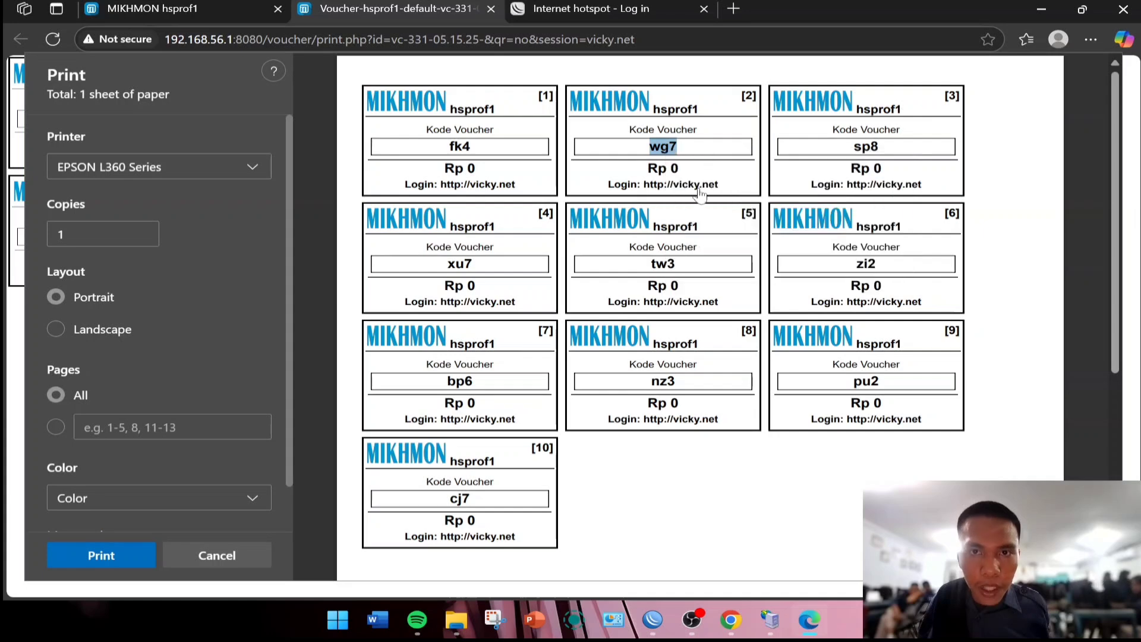
{"action": "left_click", "coordinate": [616, 9]}
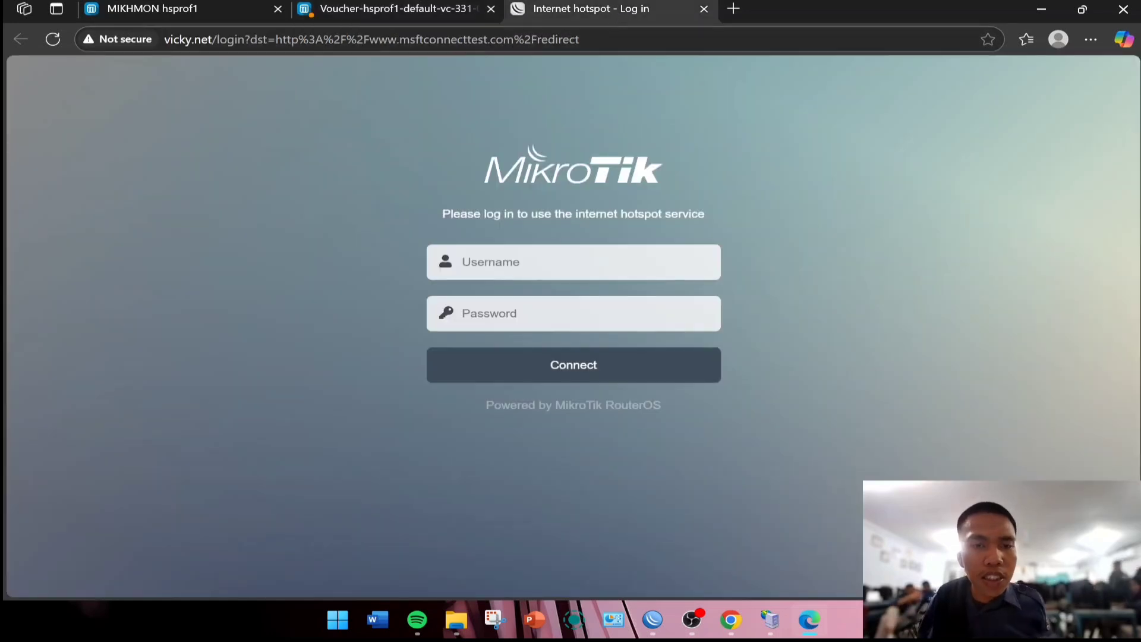
Log in to the hotspot using the voucher code as both username and password.
{"action": "left_click", "coordinate": [536, 262]}
{"action": "right_click", "coordinate": [536, 264]}
{"action": "left_click", "coordinate": [536, 264]}
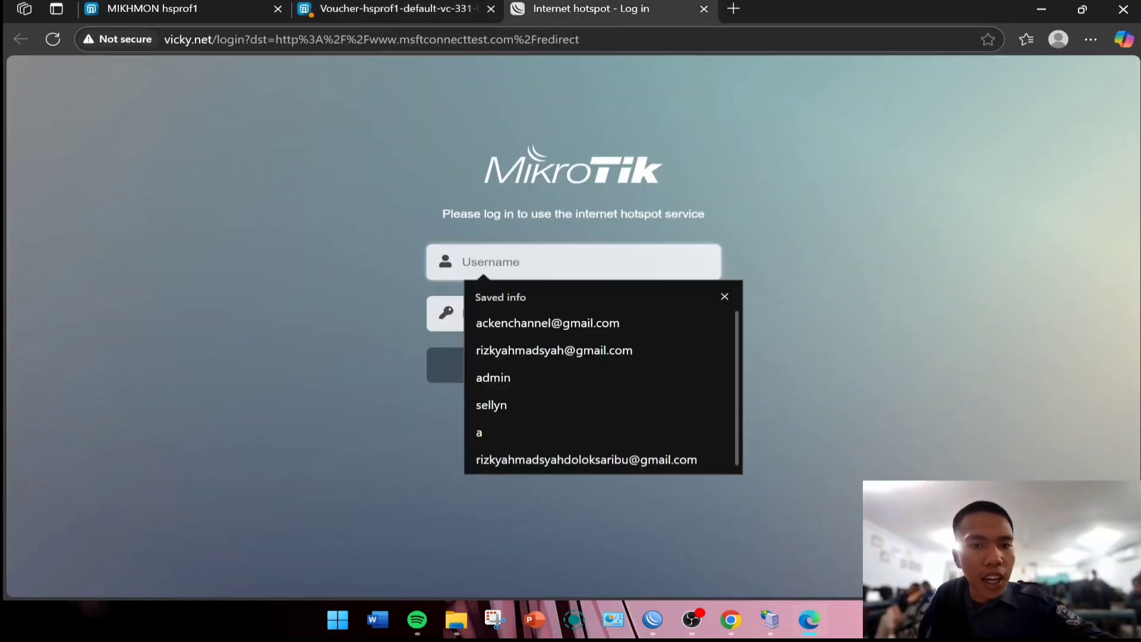
{"action": "key", "text": "ctrl+v"}
{"action": "key", "text": "Tab"}
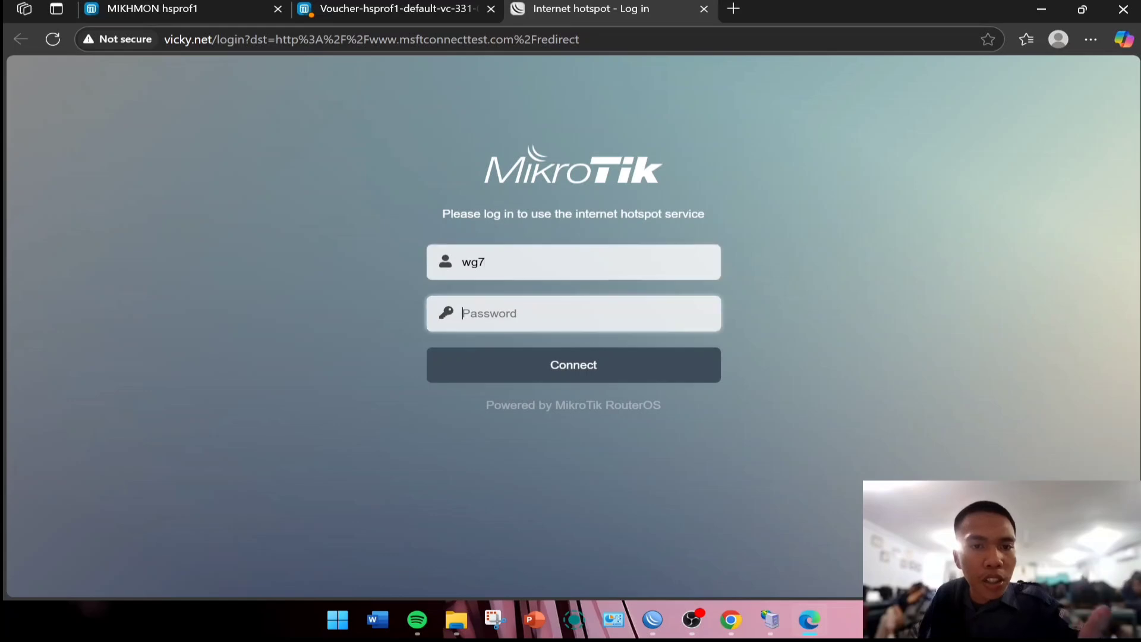
{"action": "left_click", "coordinate": [537, 263]}
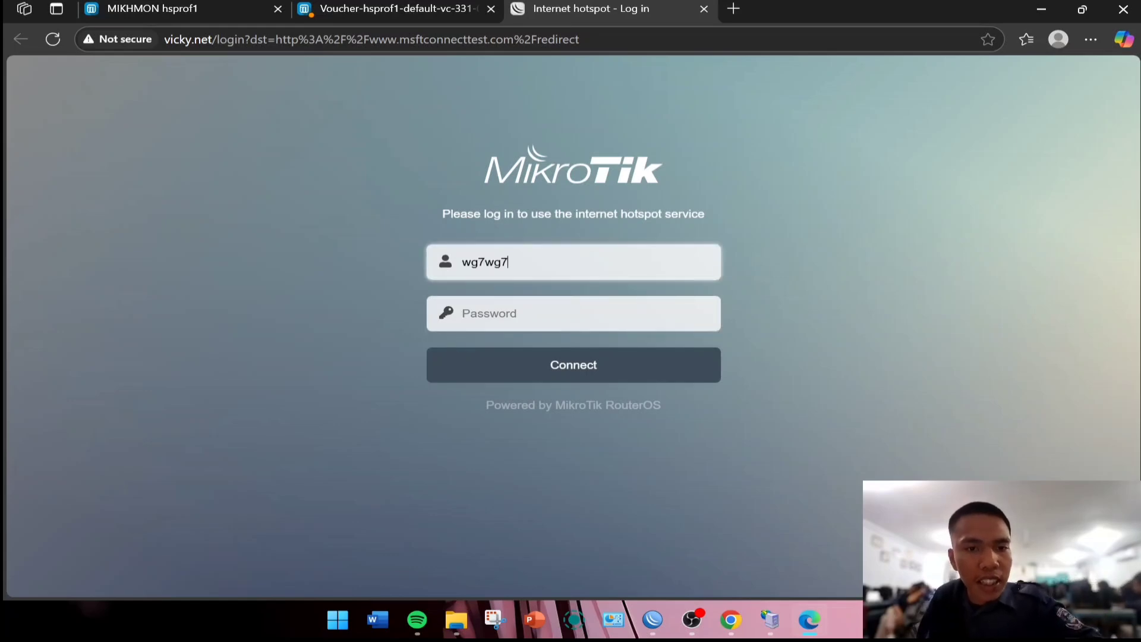
{"action": "type", "text": "wg7"}
{"action": "key", "text": "Tab"}
{"action": "left_click", "coordinate": [526, 270]}
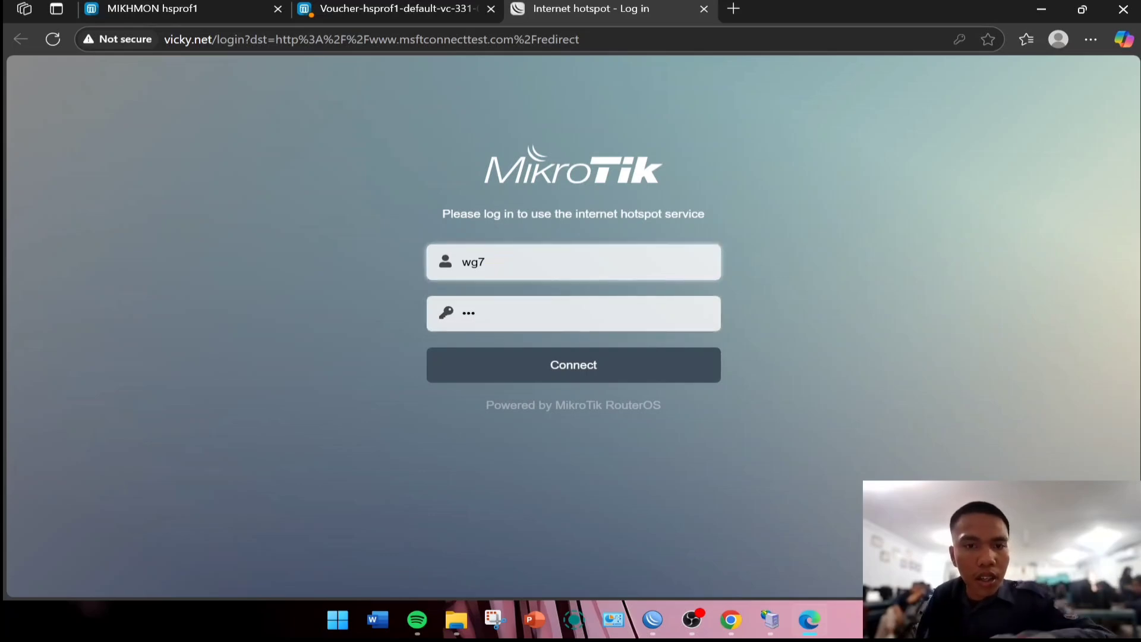
{"action": "left_click", "coordinate": [565, 365]}
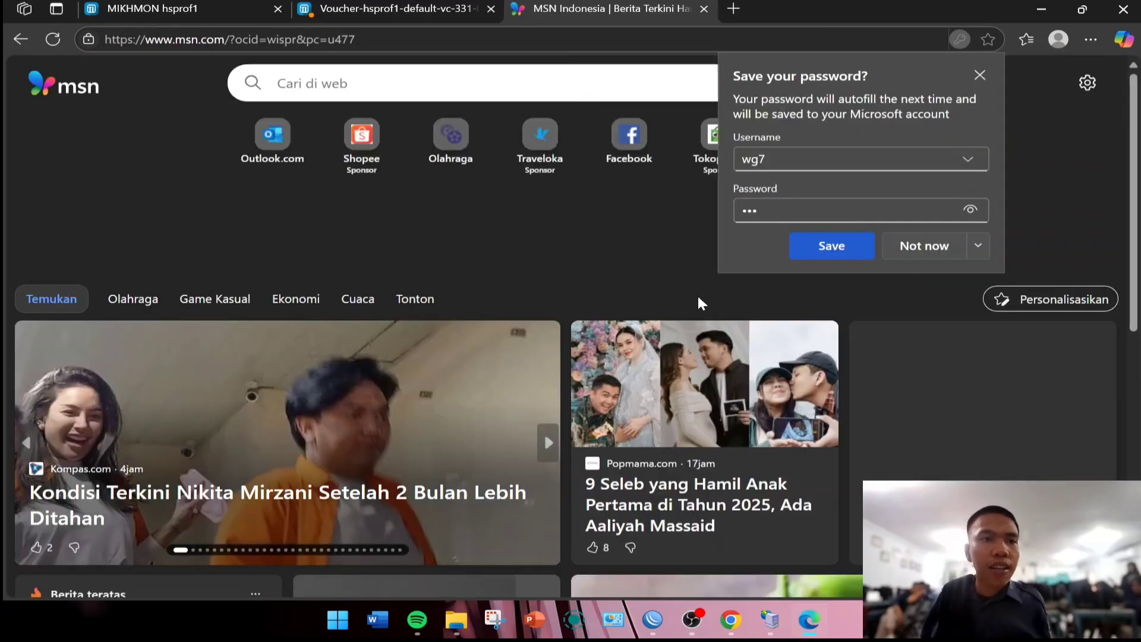